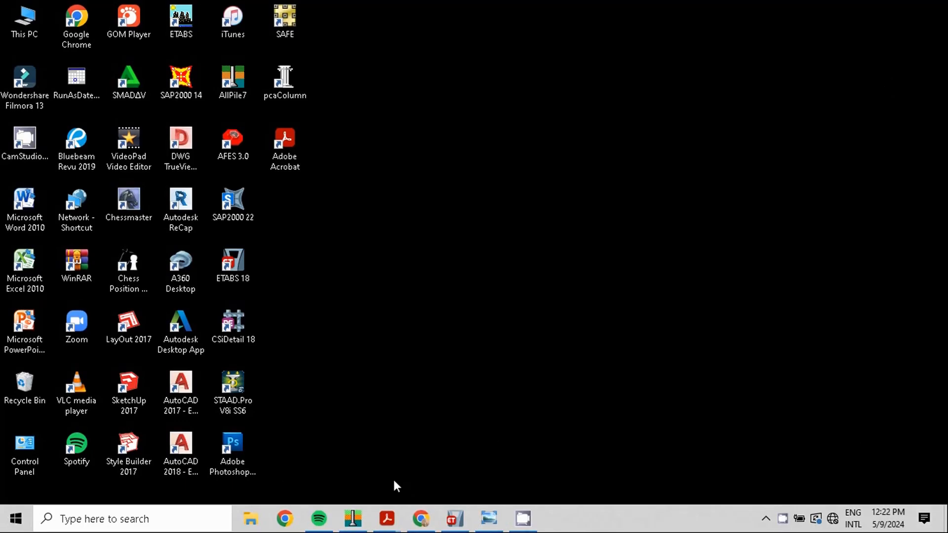
Step: Switch to AllPile, preview the driven steel and concrete pile types, and set the pile type to Drilled Shaft (dia >24 in. or 61 cm)
click(352, 521)
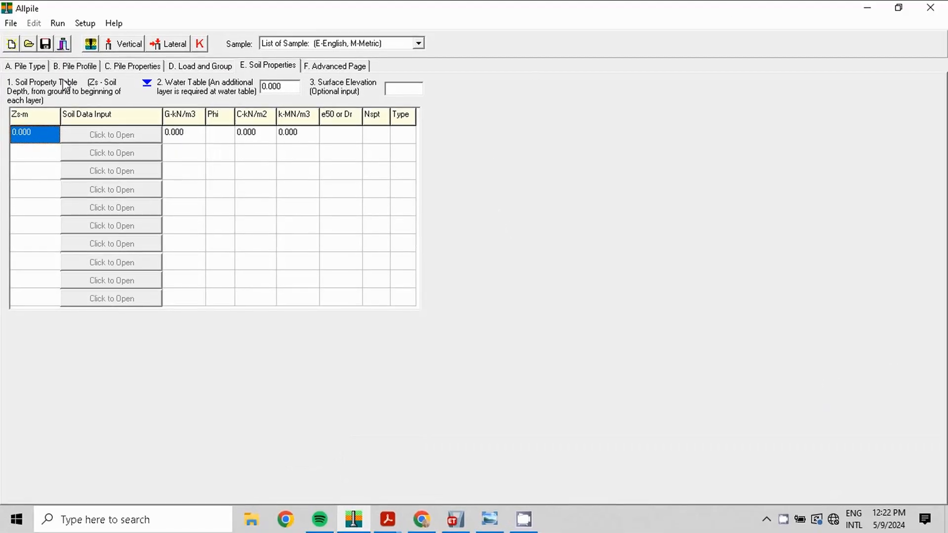
click(22, 70)
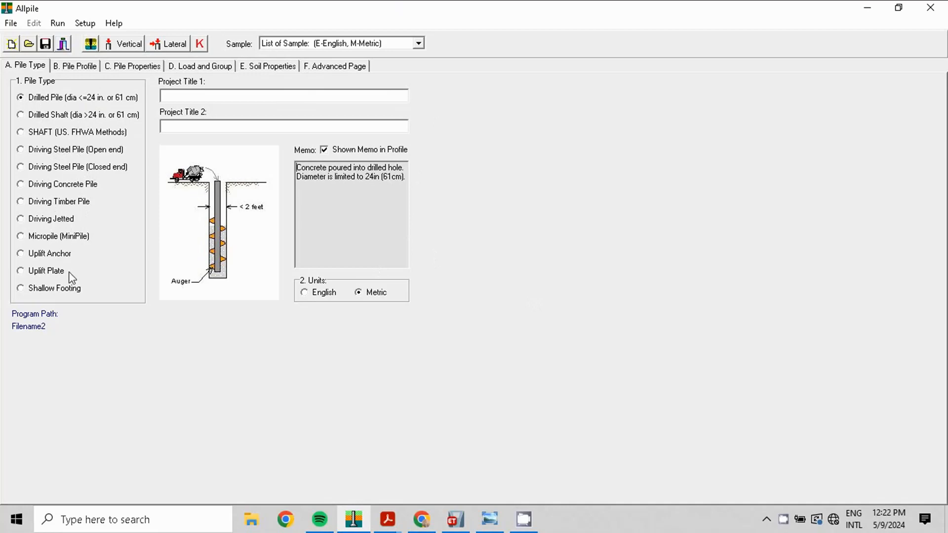
click(29, 154)
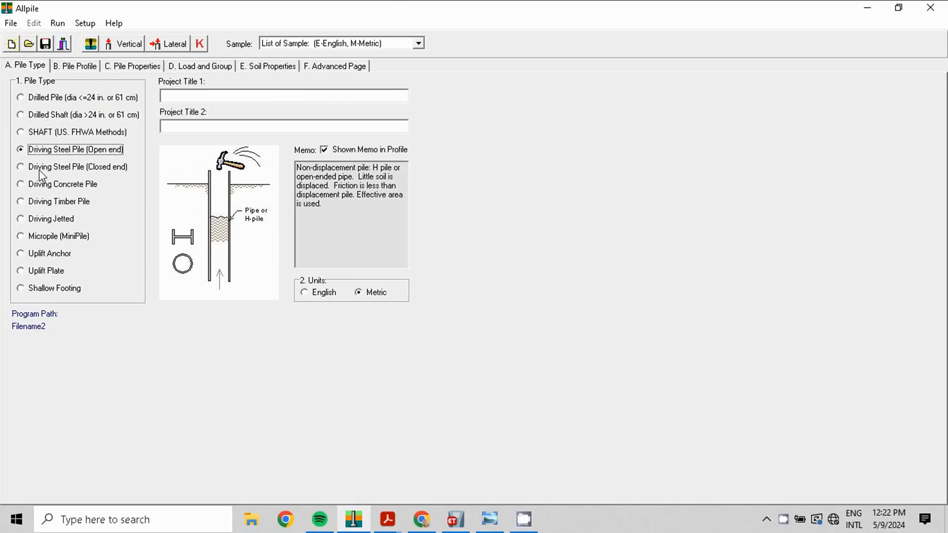
click(40, 170)
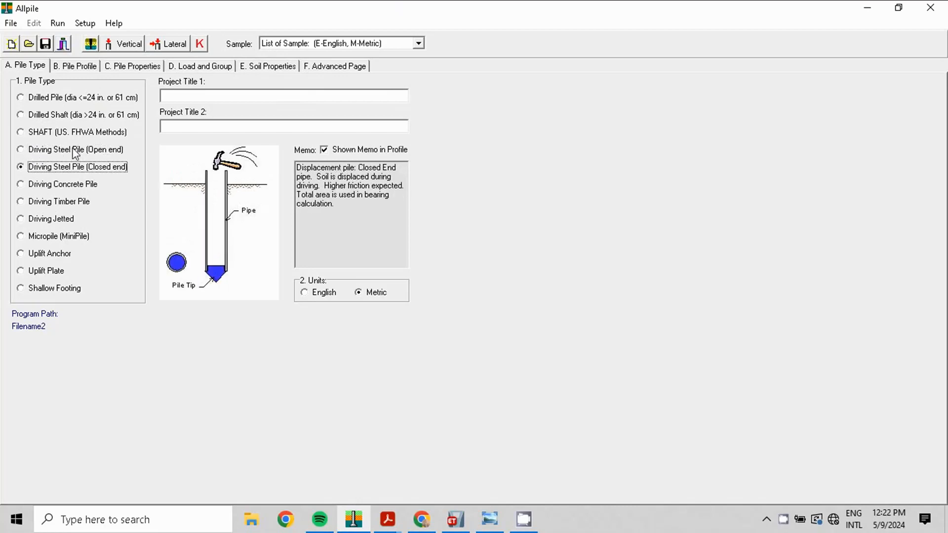
click(55, 186)
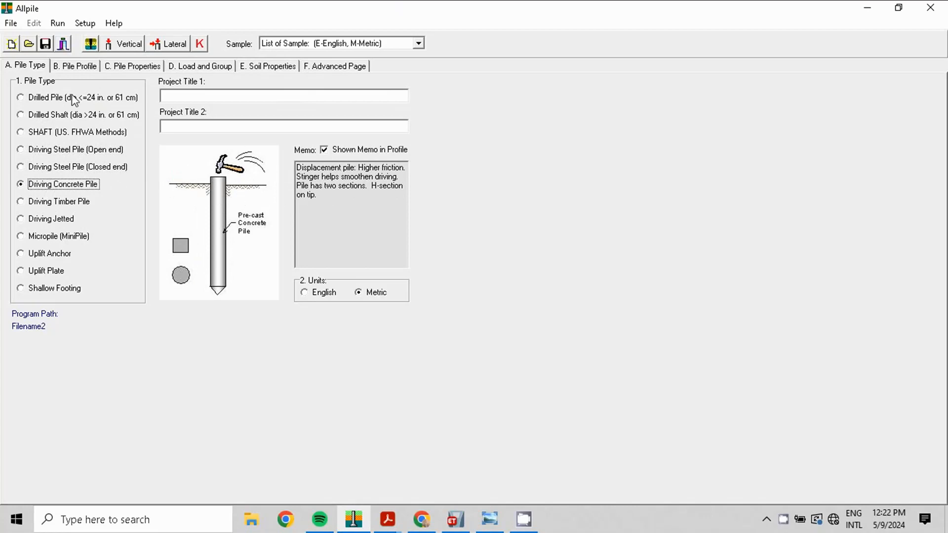
click(39, 102)
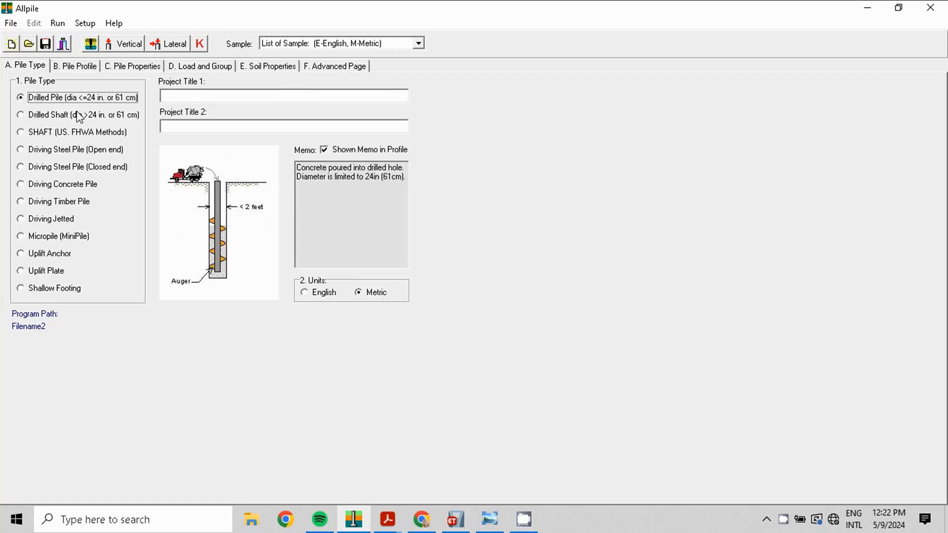
click(26, 115)
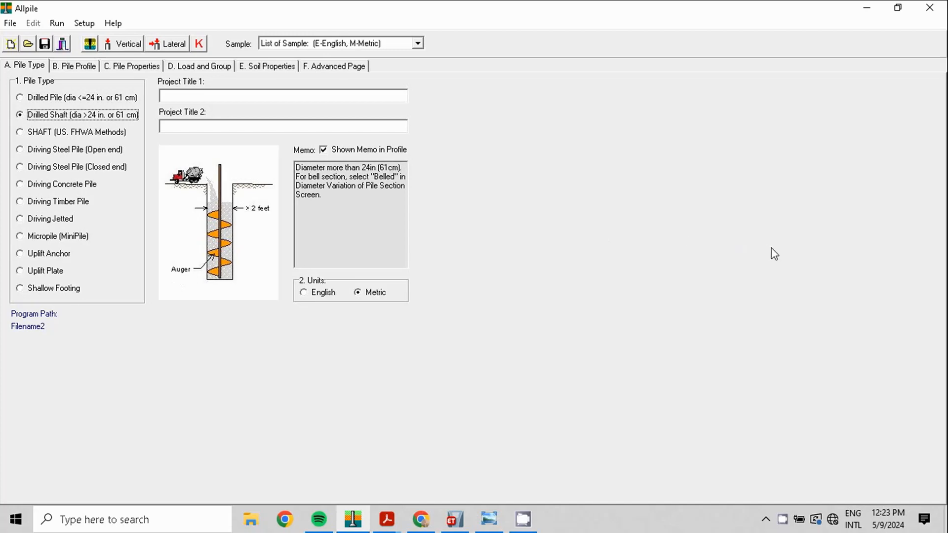
Step: Enter BOR PILE and SEMARANG as the two project titles and set the units to Metric
click(170, 95)
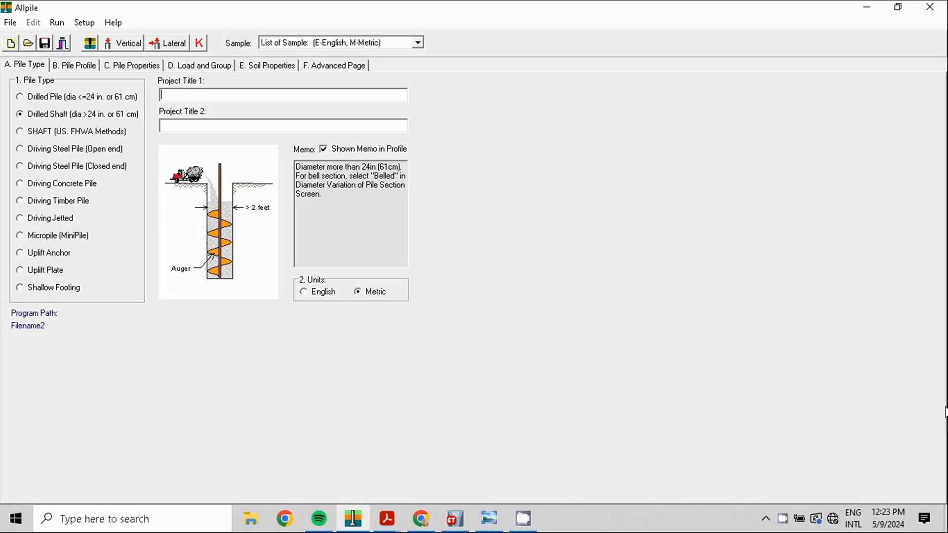
text(BOR PILE)
click(178, 127)
text(SEMARANG)
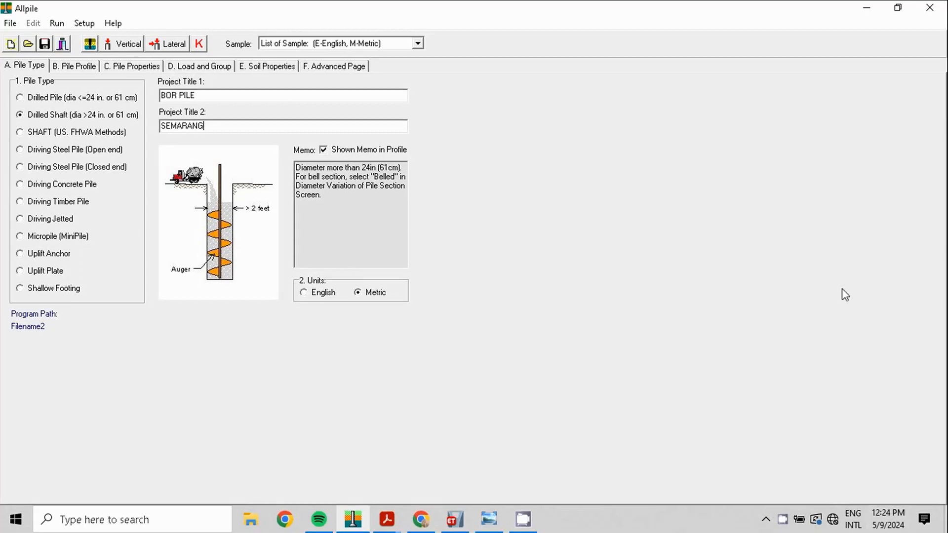
click(317, 292)
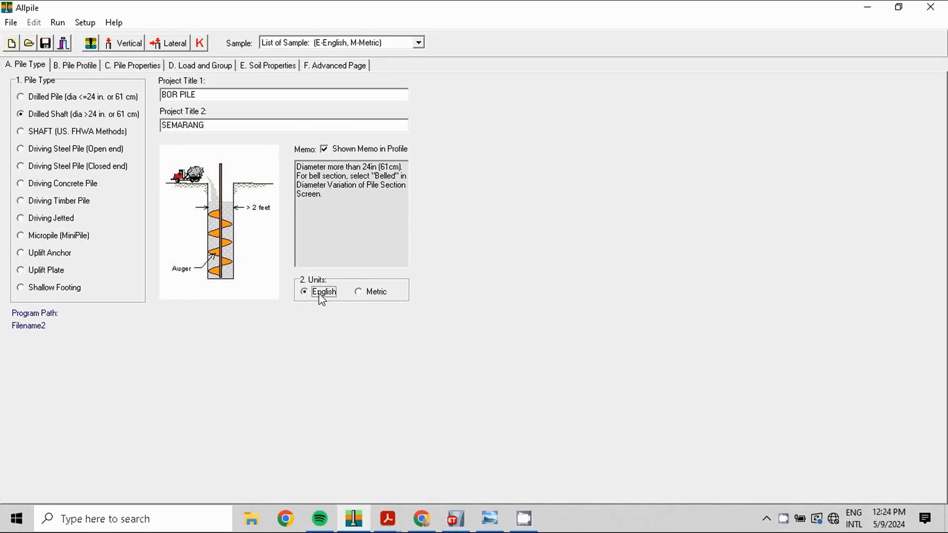
click(376, 294)
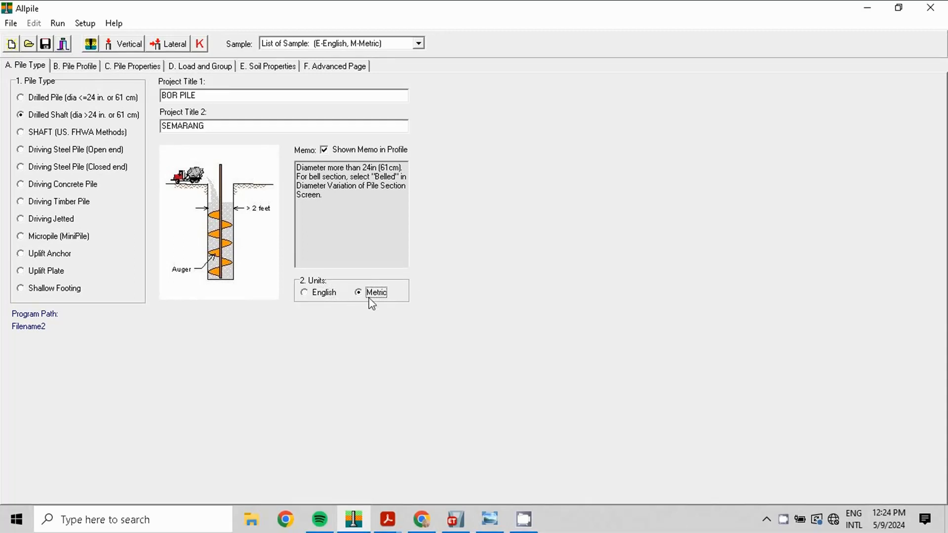
Step: Set the pile length to 25 m and the top height to 1 m in the pile profile
click(75, 68)
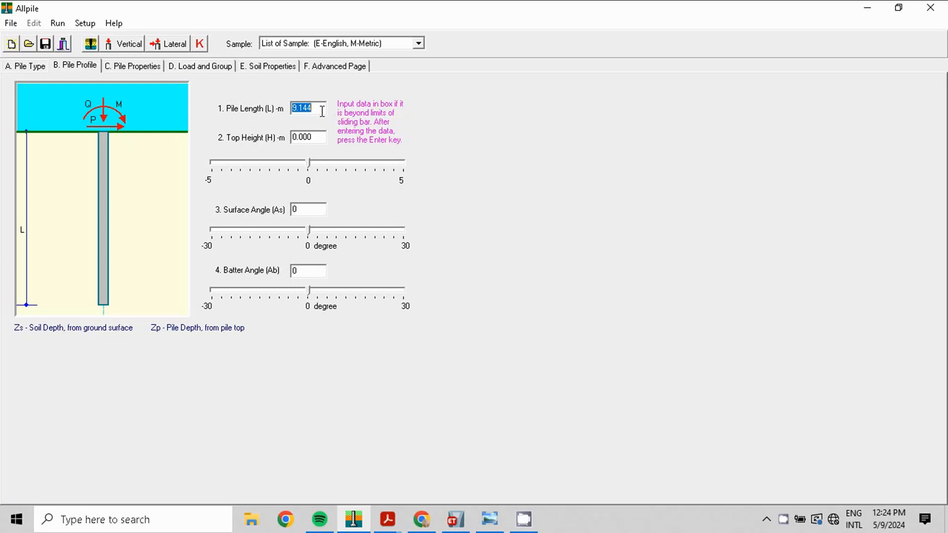
text(25)
key(Return)
text(1)
key(Return)
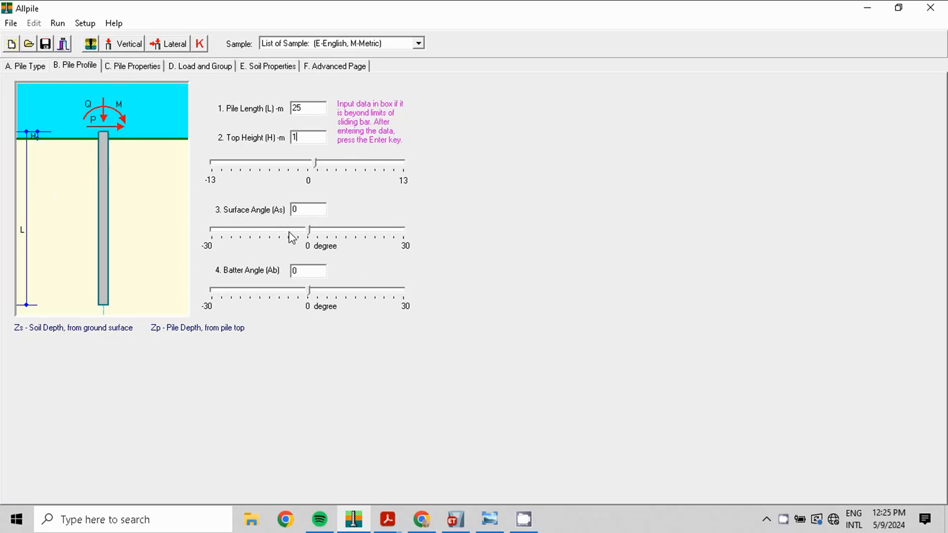
Step: Set the surface angle and the batter angle of the pile to 0 degrees
click(308, 232)
mouse_move(308, 233)
mouse_down()
mouse_move(353, 239)
mouse_move(277, 248)
mouse_move(309, 247)
mouse_up()
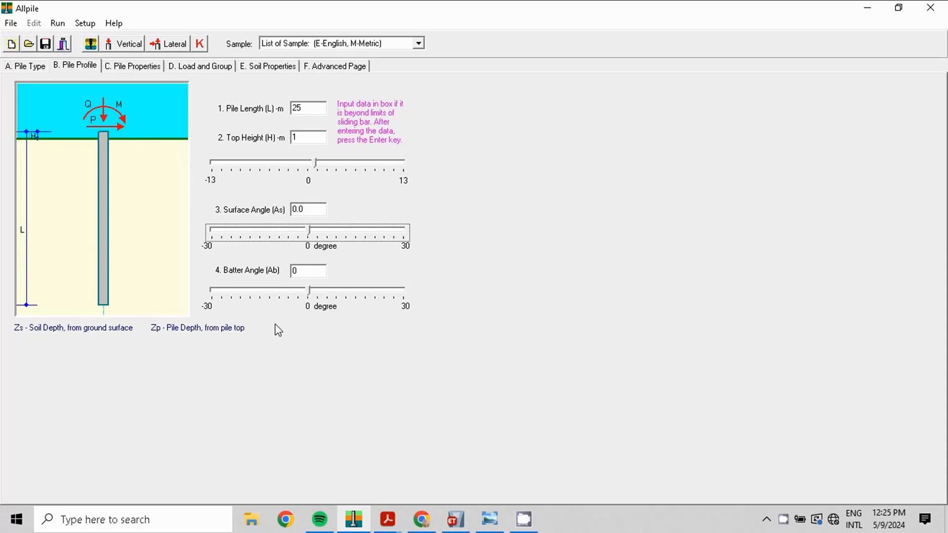
mouse_move(309, 293)
mouse_down()
mouse_move(336, 295)
mouse_move(283, 299)
mouse_move(307, 304)
mouse_up()
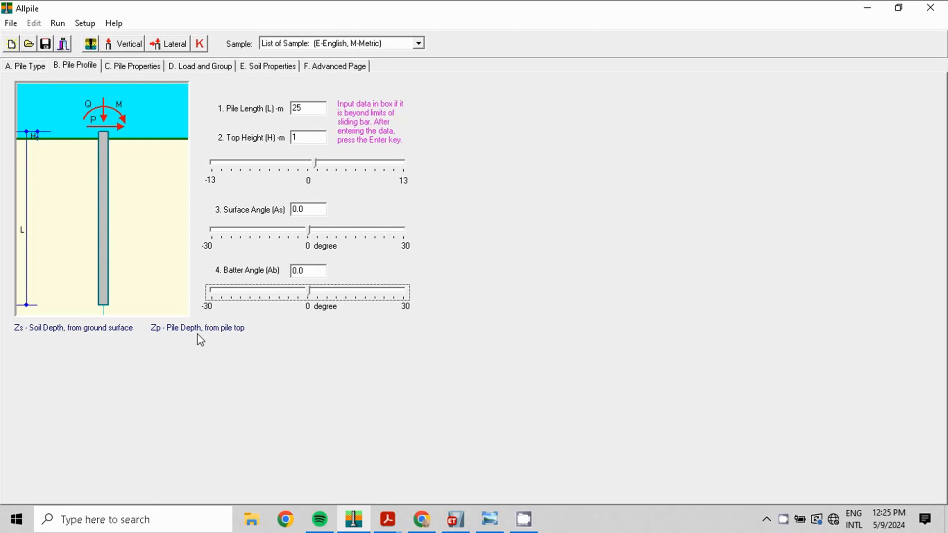
Step: Define the section at depth 0 as a circle, smooth concrete outside and steel inside, with straight diameter and 0% crack deduction
click(138, 69)
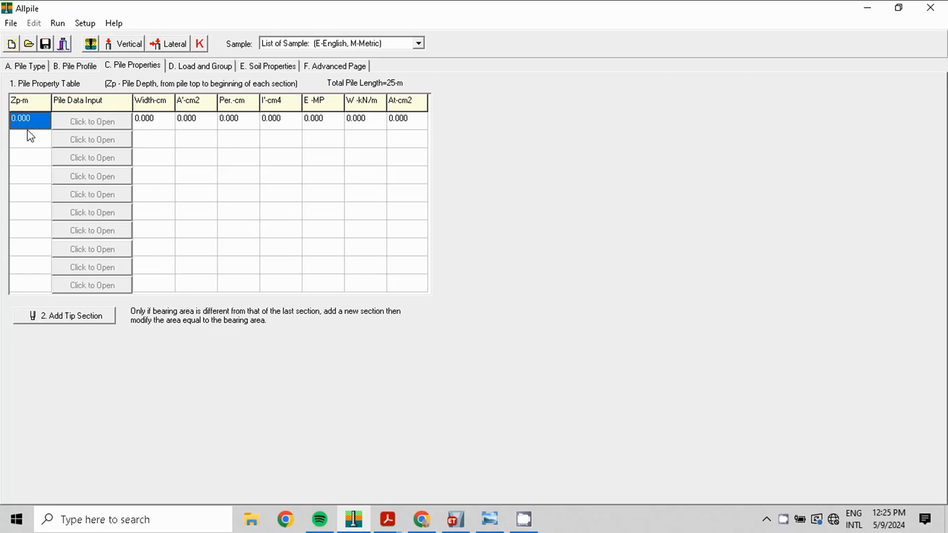
click(23, 144)
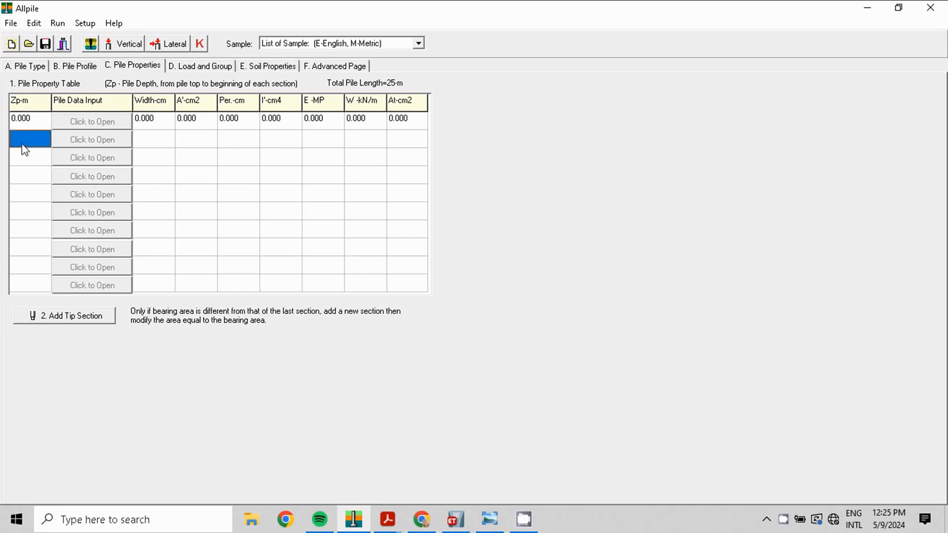
click(92, 121)
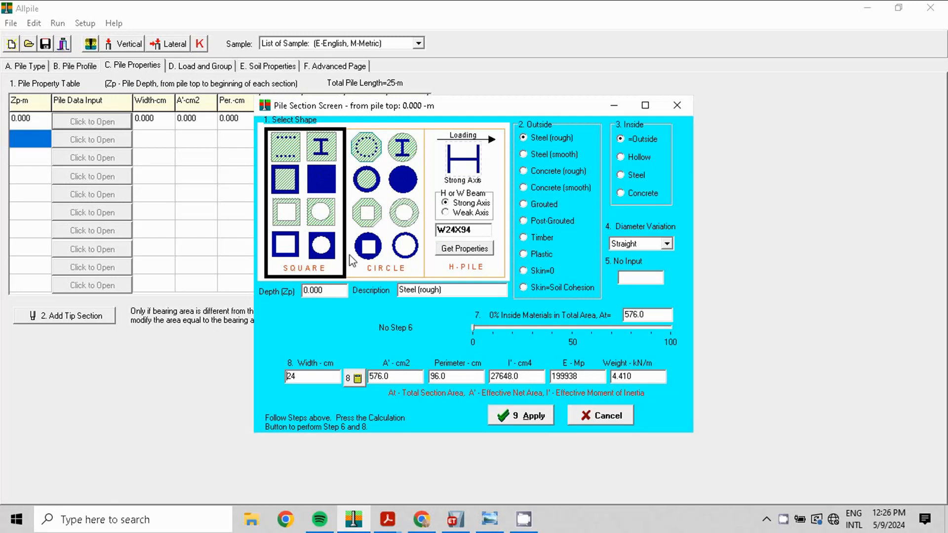
click(394, 225)
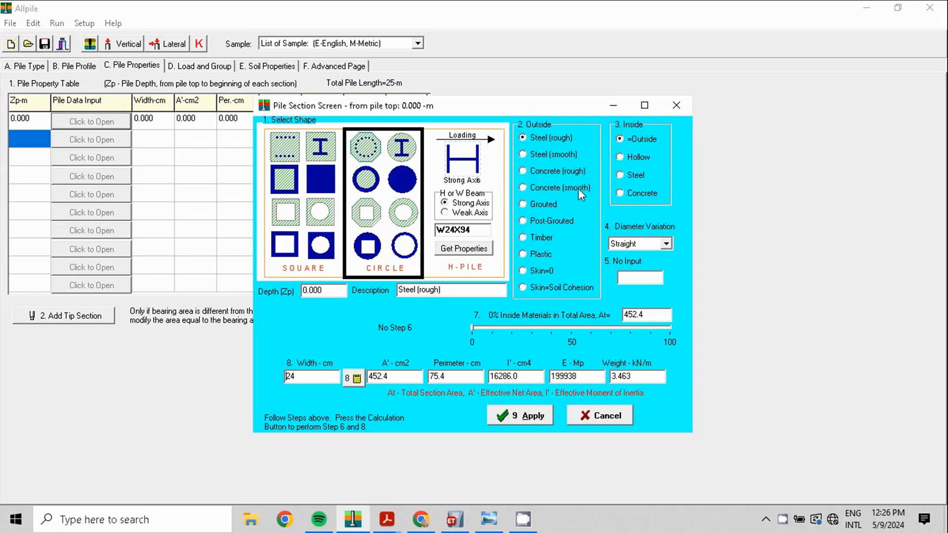
click(564, 188)
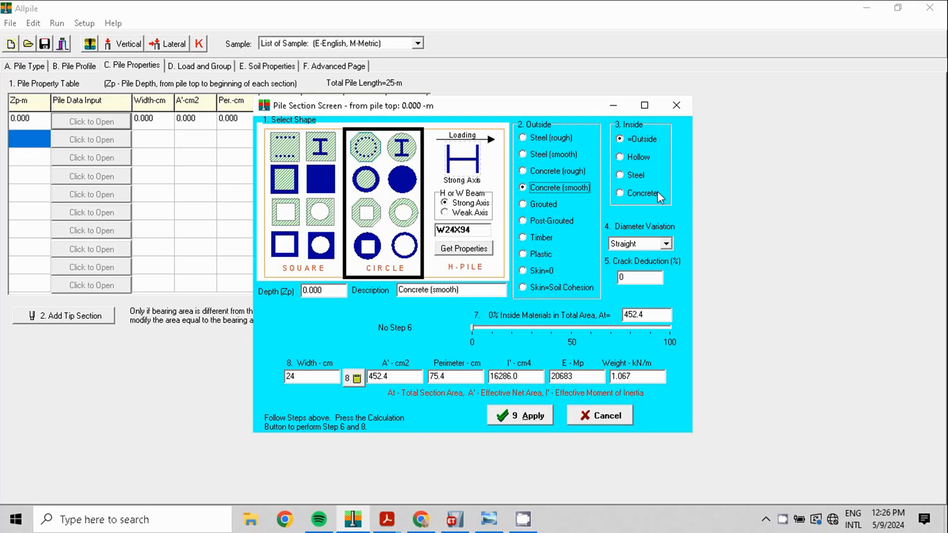
click(624, 176)
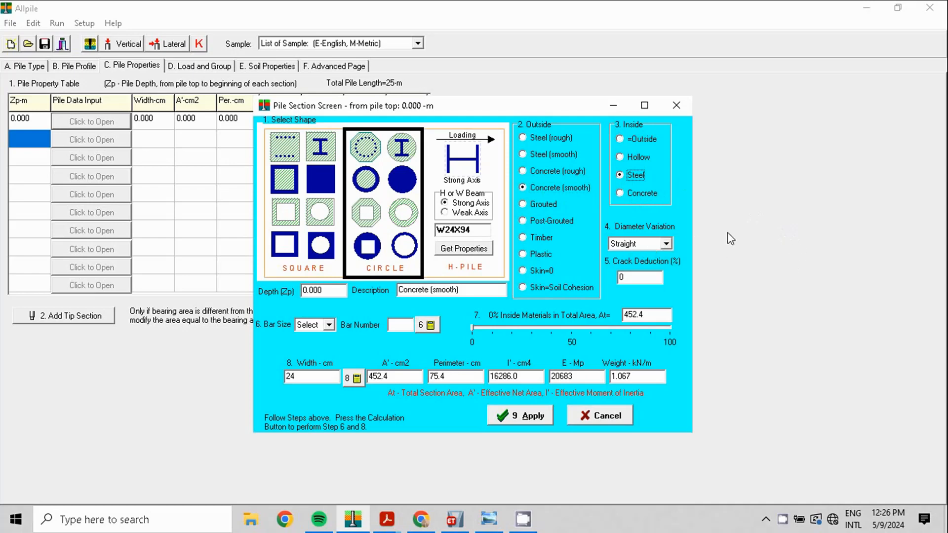
click(667, 243)
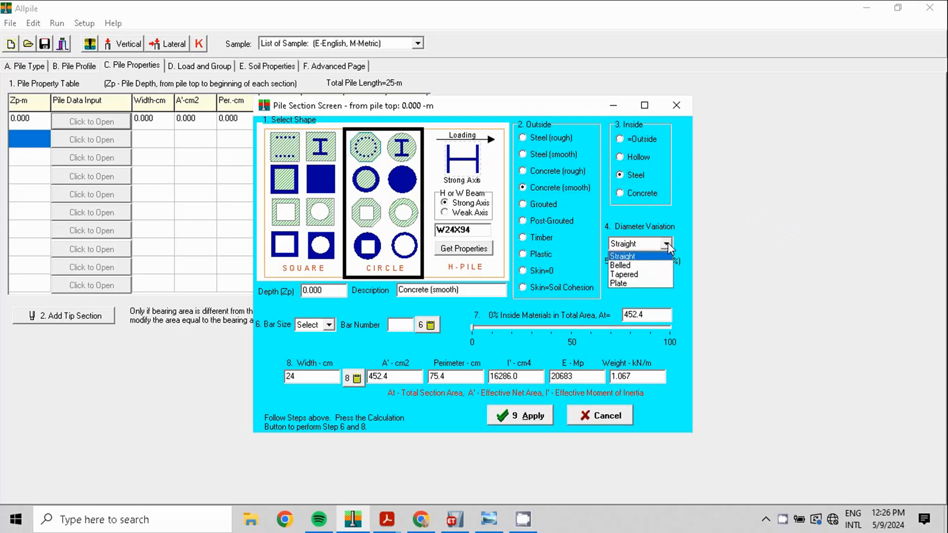
click(667, 242)
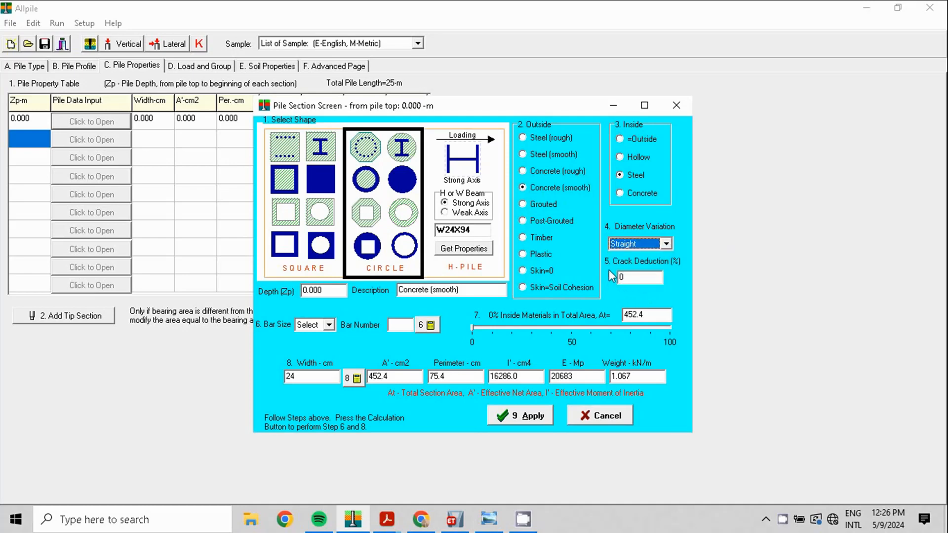
click(621, 281)
Step: Reinforce the section with 20 bars of 16mm size and calculate the inside steel share
click(328, 326)
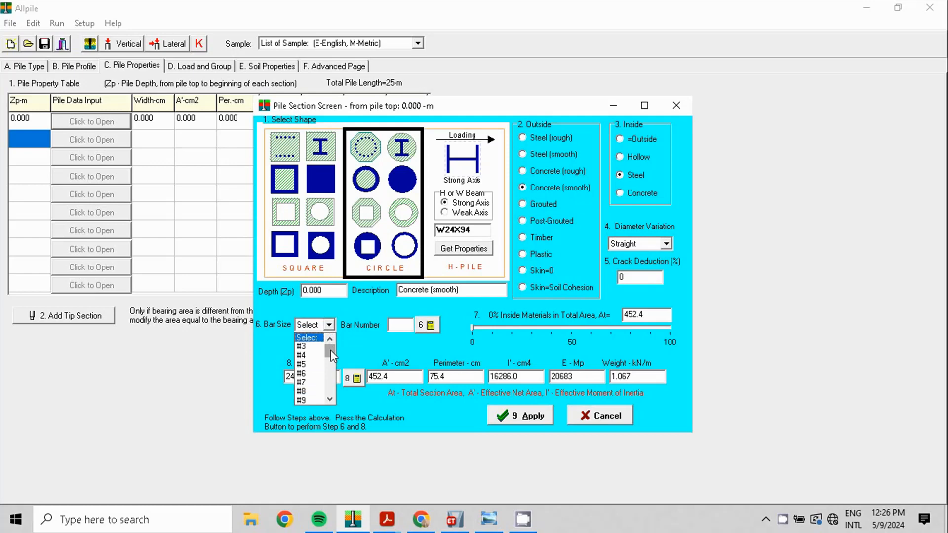
drag(330, 351, 332, 375)
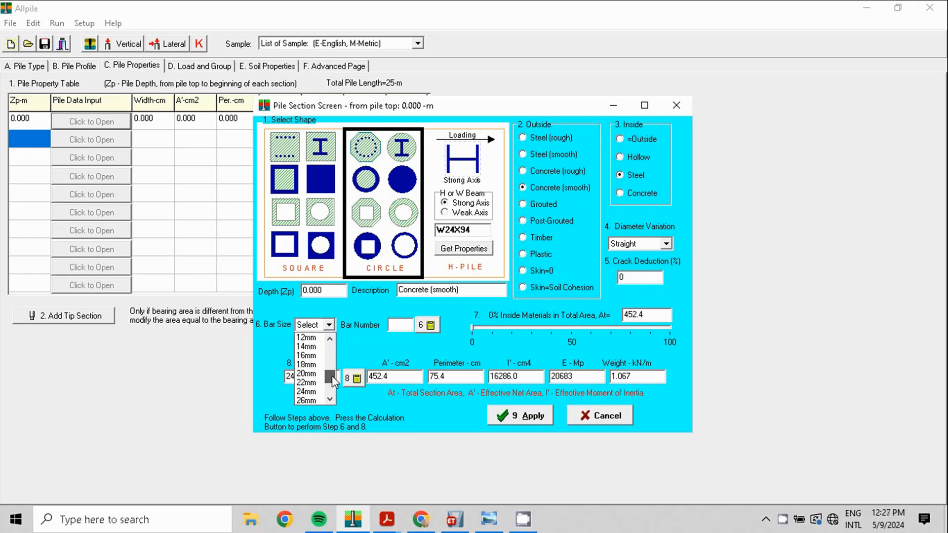
click(299, 356)
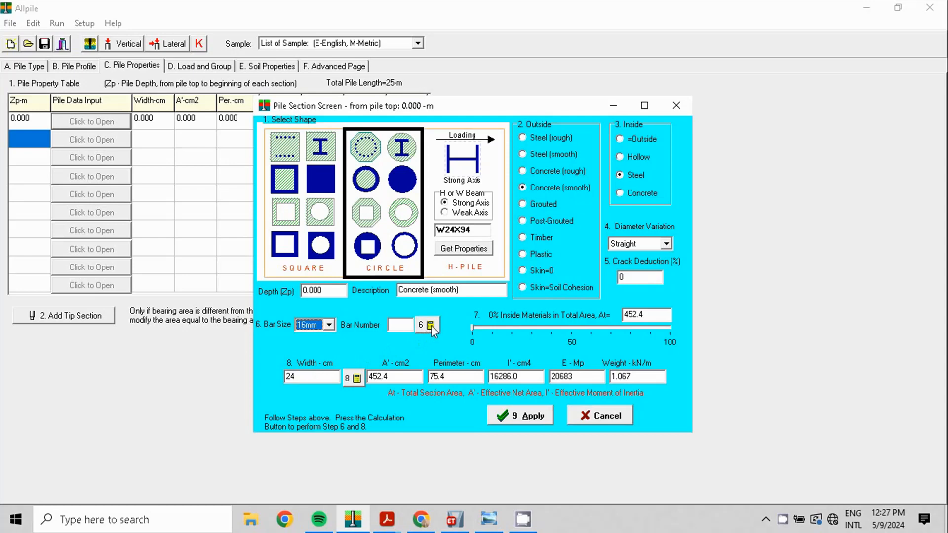
click(405, 324)
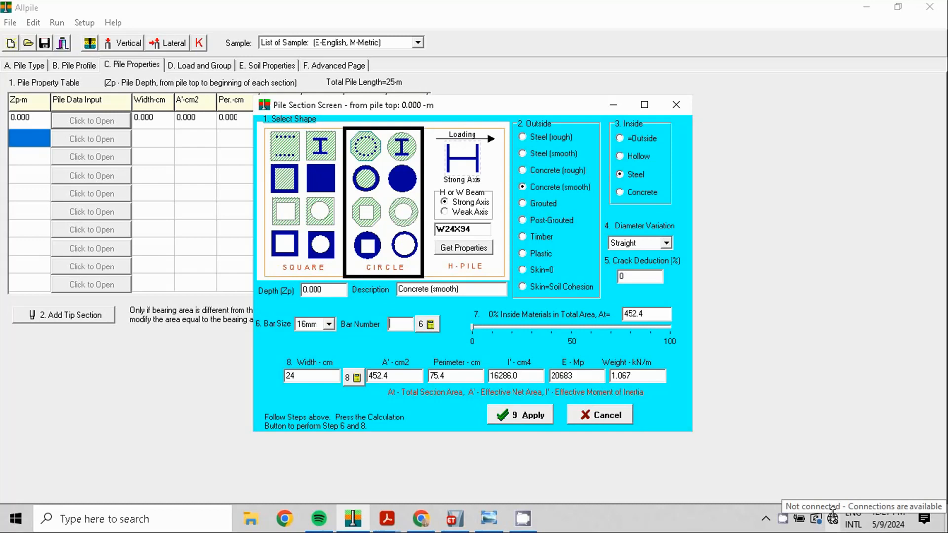
text(20)
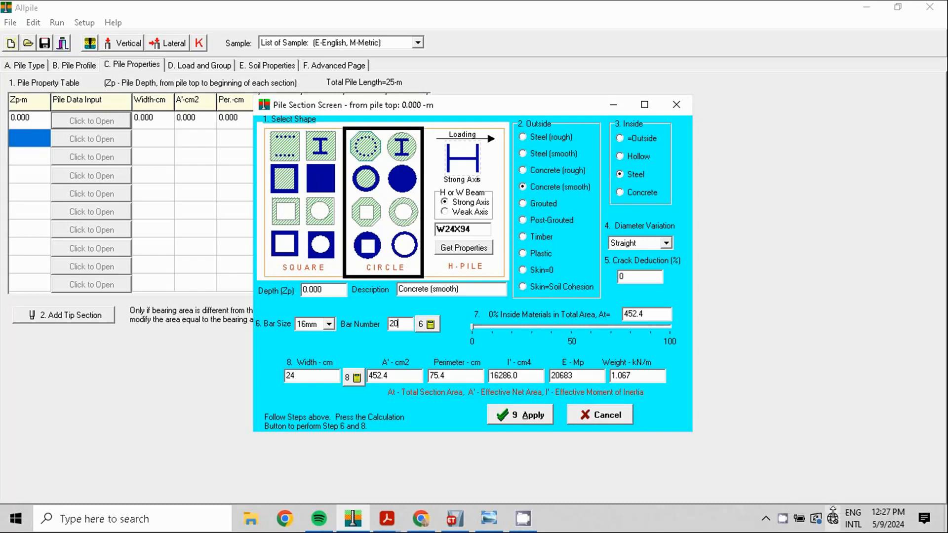
click(430, 325)
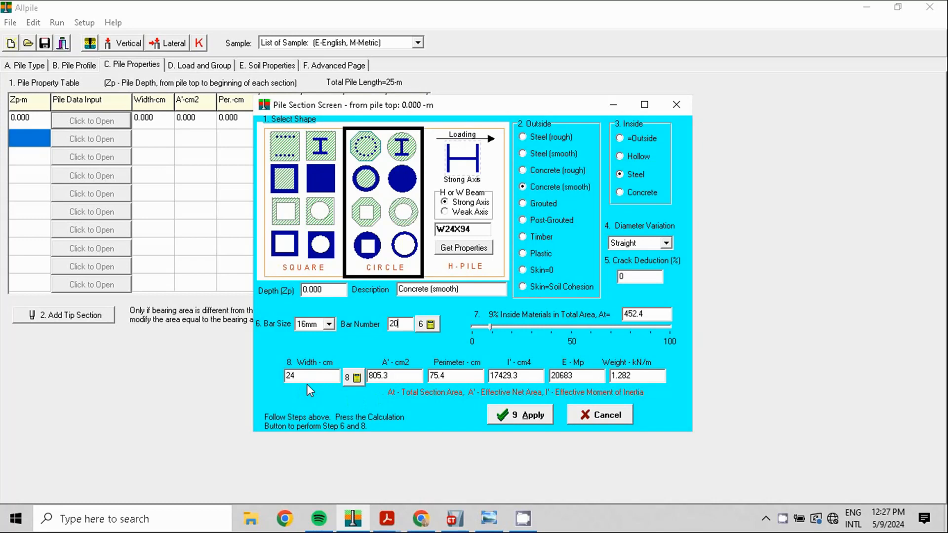
Step: Set the section width to 100 cm, recalculate the section properties and apply them to the pile
drag(316, 378, 31, 428)
text(100)
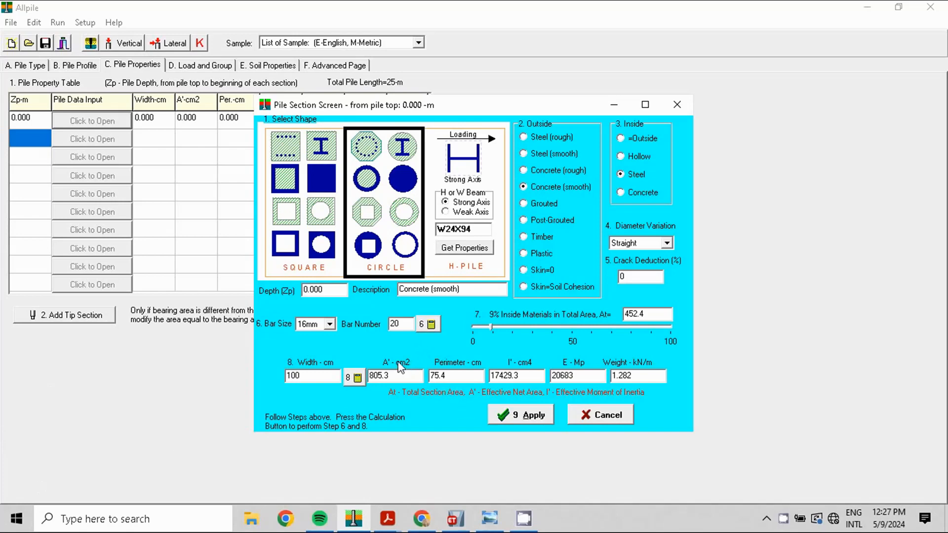
click(361, 378)
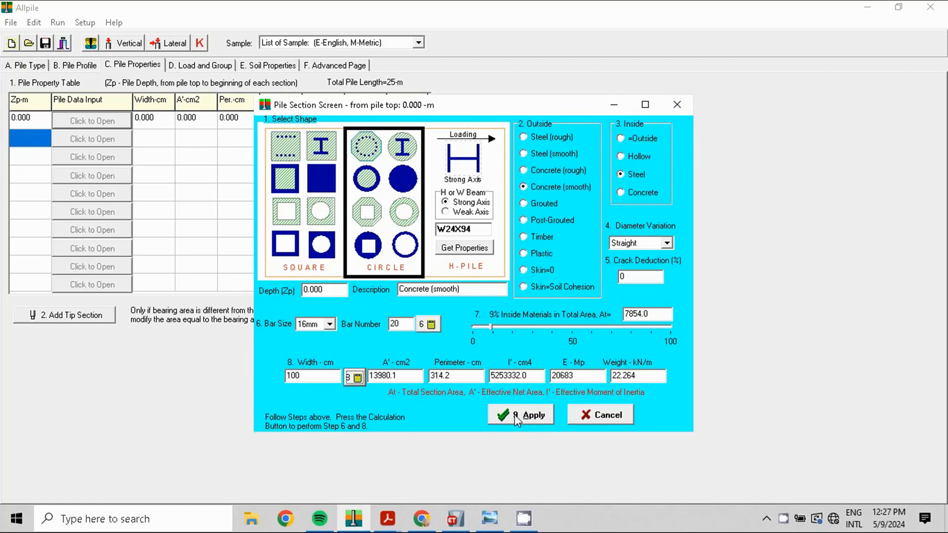
click(541, 410)
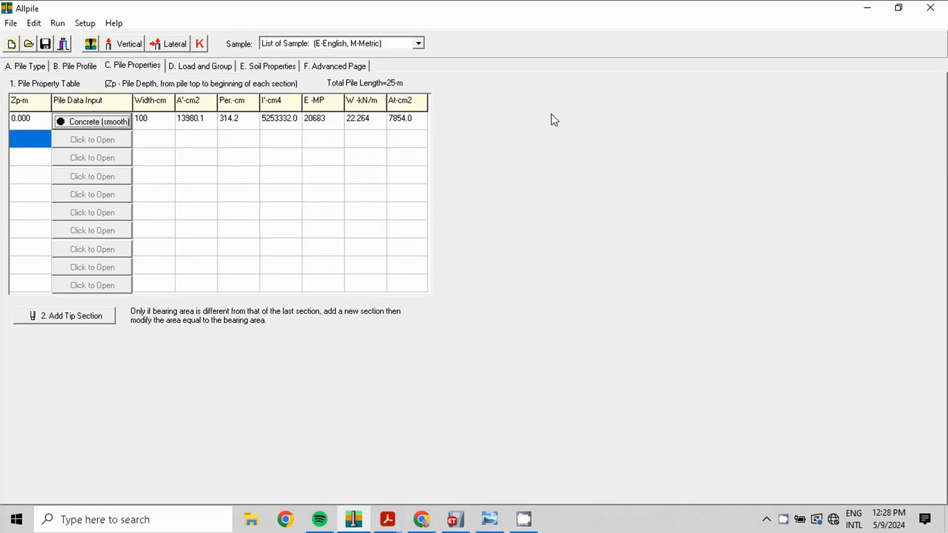
Step: Add a pile section at depth 25 m and give it a circular shape
click(28, 144)
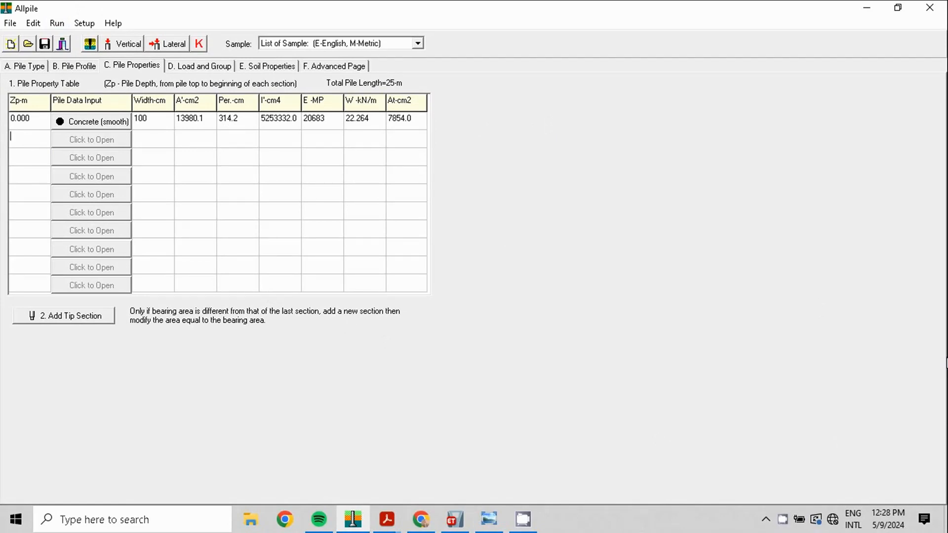
text(25)
click(88, 143)
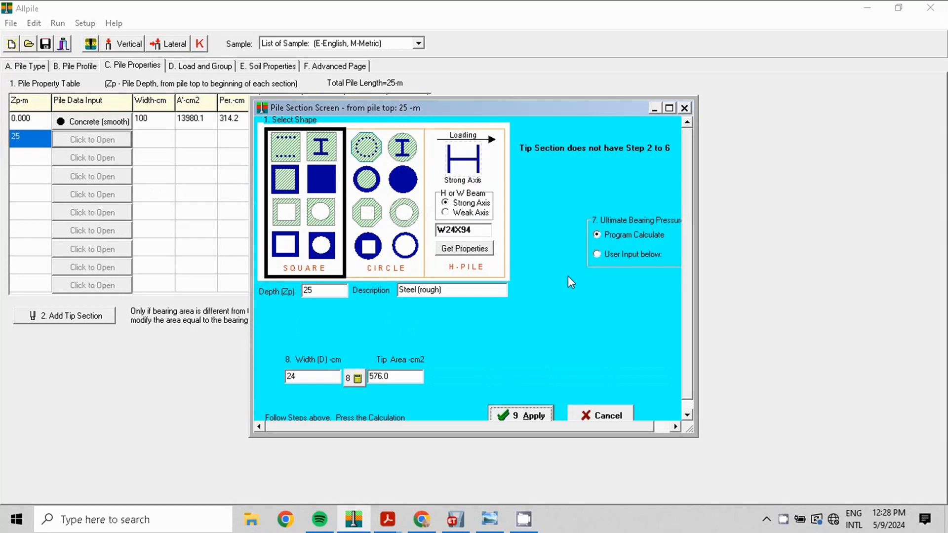
click(367, 211)
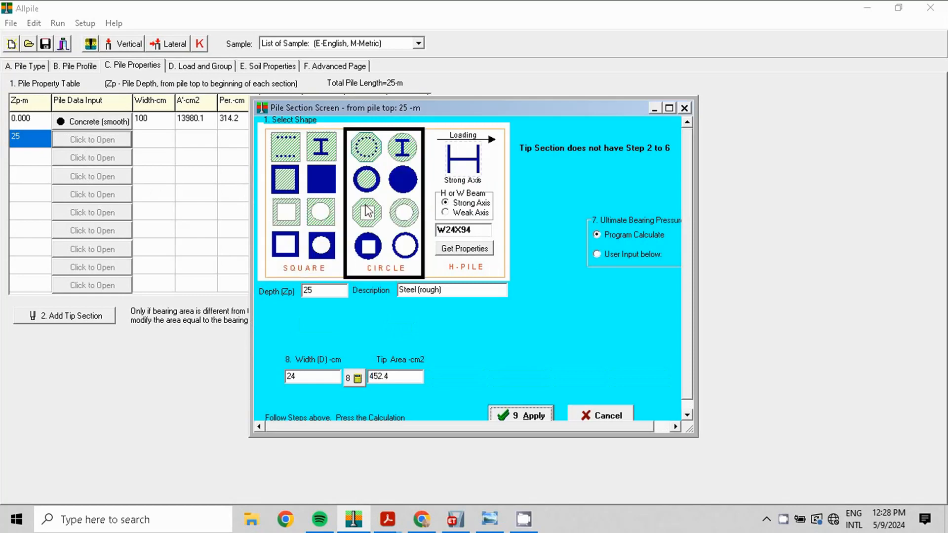
Step: Change the description of the 25 m tip section to Steel (SMOOT)
click(442, 291)
key(BackSpace)
key(BackSpace)
key(BackSpace)
key(BackSpace)
key(BackSpace)
key(BackSpace)
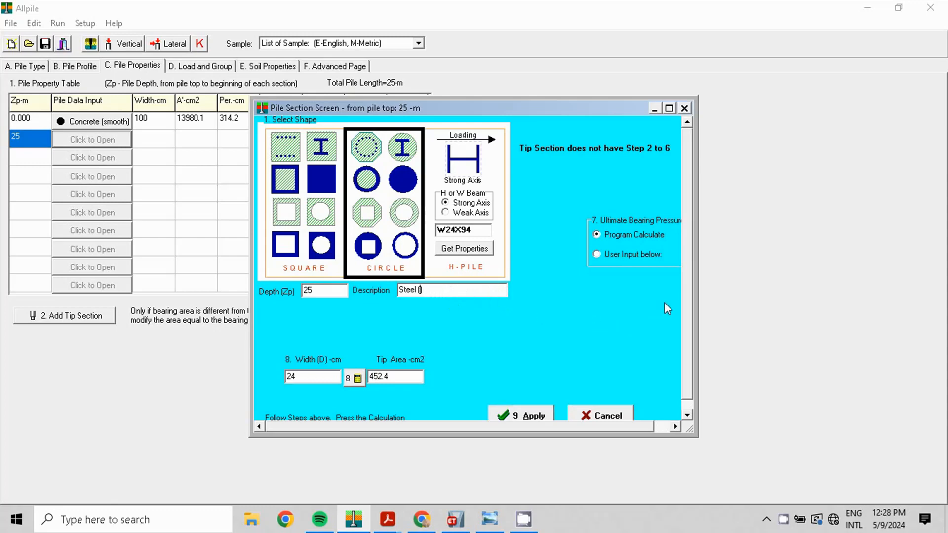
text(SMOOT)
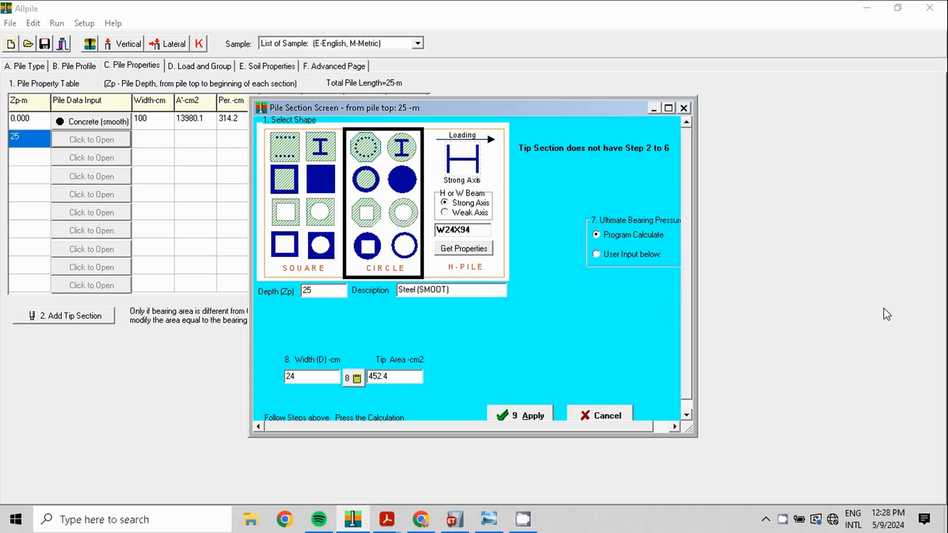
Step: Set the tip section's width to 100 cm, calculate its tip area and apply the section to the pile
drag(315, 376, 293, 377)
key(BackSpace)
key(BackSpace)
text(100)
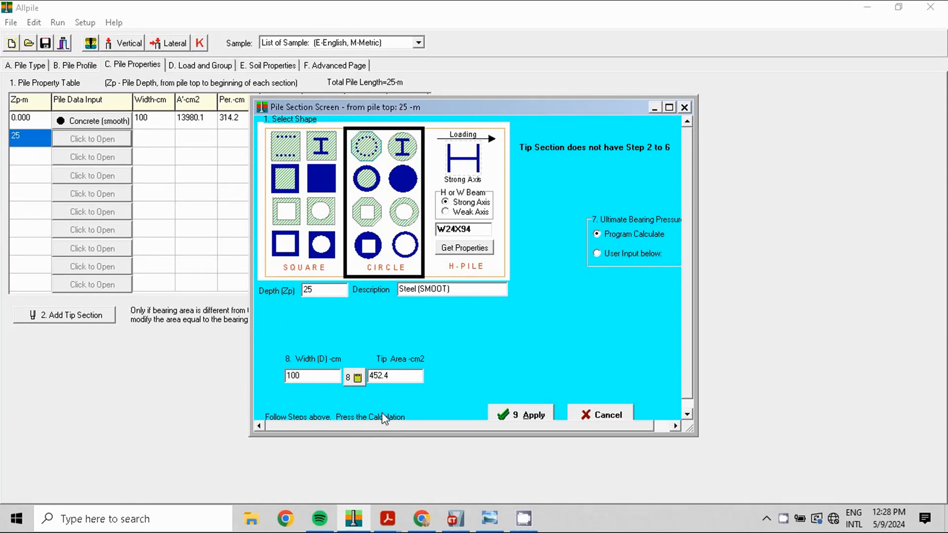
click(356, 378)
click(529, 417)
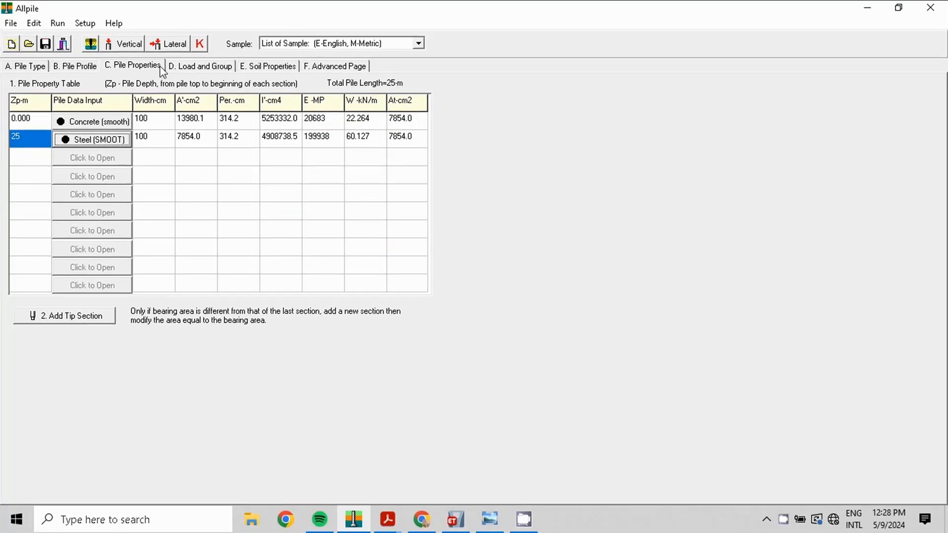
Step: Open the pile's load settings, switch to ETABS and examine the base restraint reactions around the corner joint in the 3D and plan views
click(186, 68)
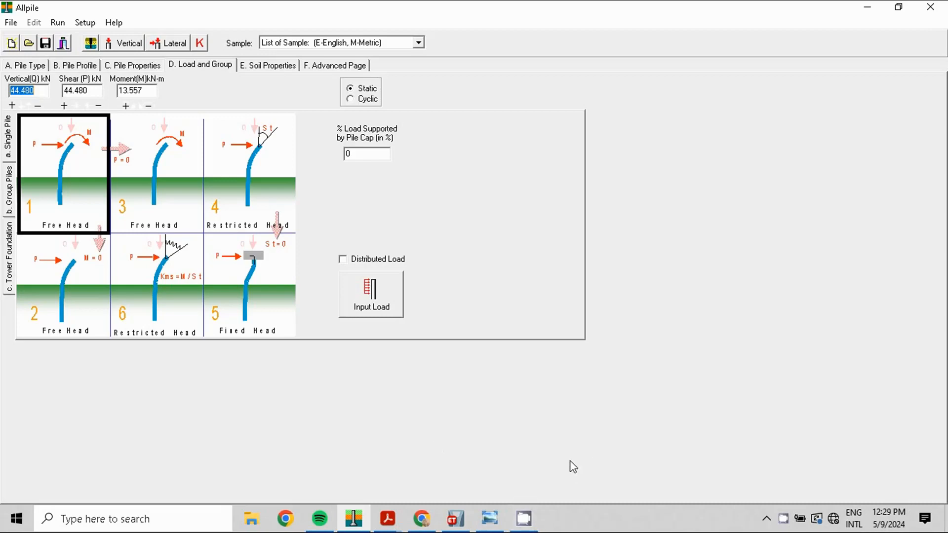
click(457, 523)
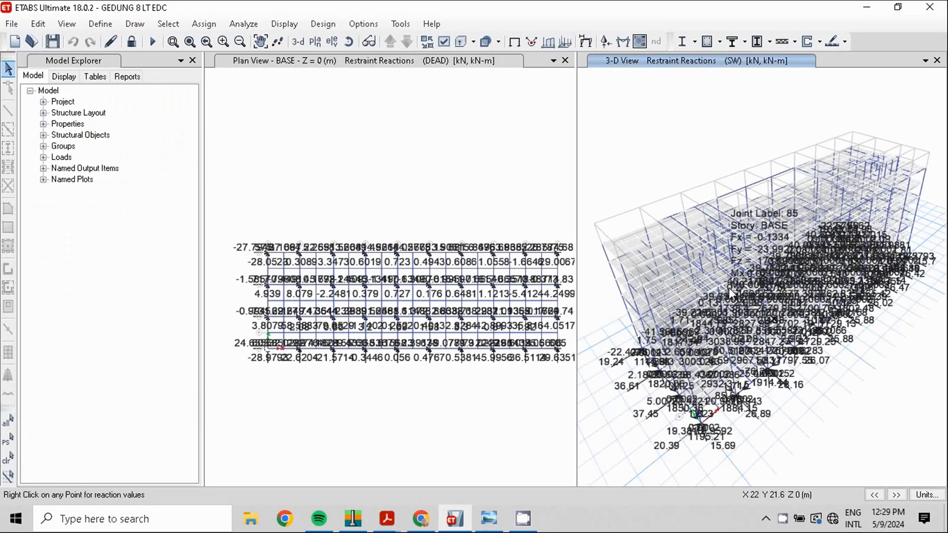
scroll(730, 287, up, 5)
scroll(730, 285, down, 3)
drag(819, 307, 801, 83)
scroll(804, 98, up, 3)
drag(758, 273, 945, 46)
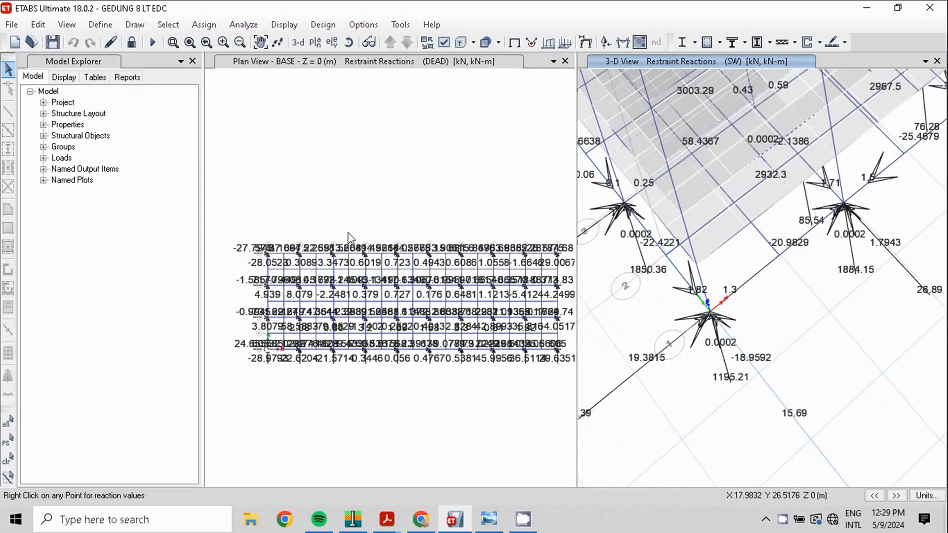
scroll(469, 316, up, 5)
drag(361, 156, 577, 196)
drag(432, 191, 582, 191)
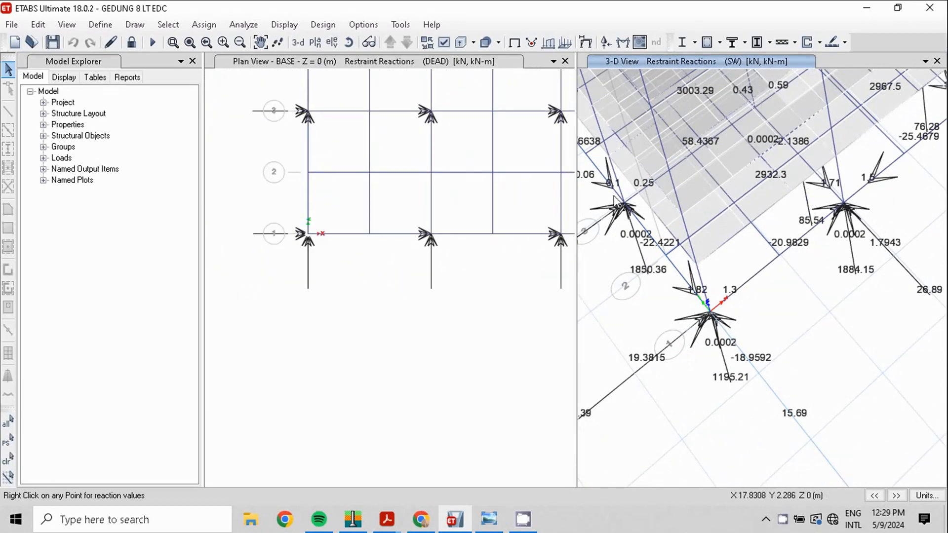
drag(386, 176, 455, 190)
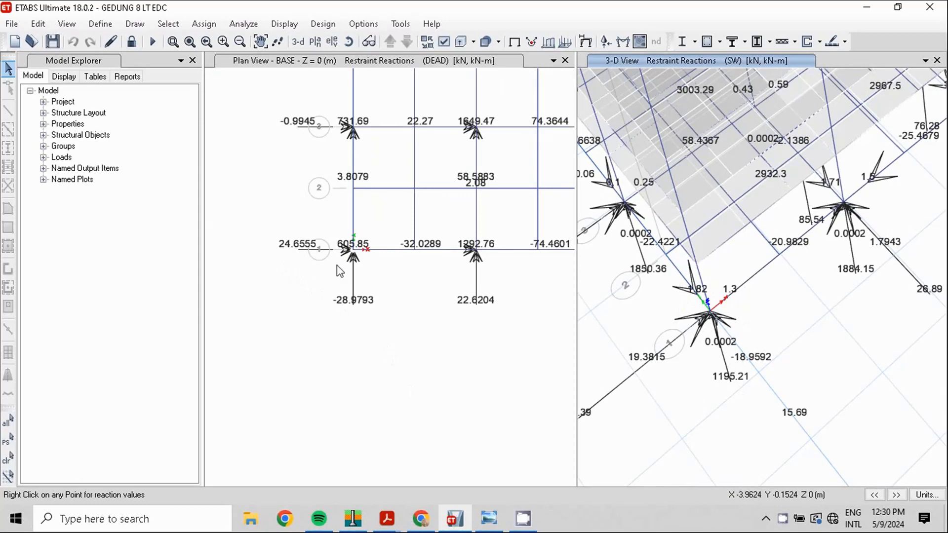
Step: Read the corner joint's vertical reaction in ETABS and set the vertical load in AllPile to 1195 kN
click(364, 522)
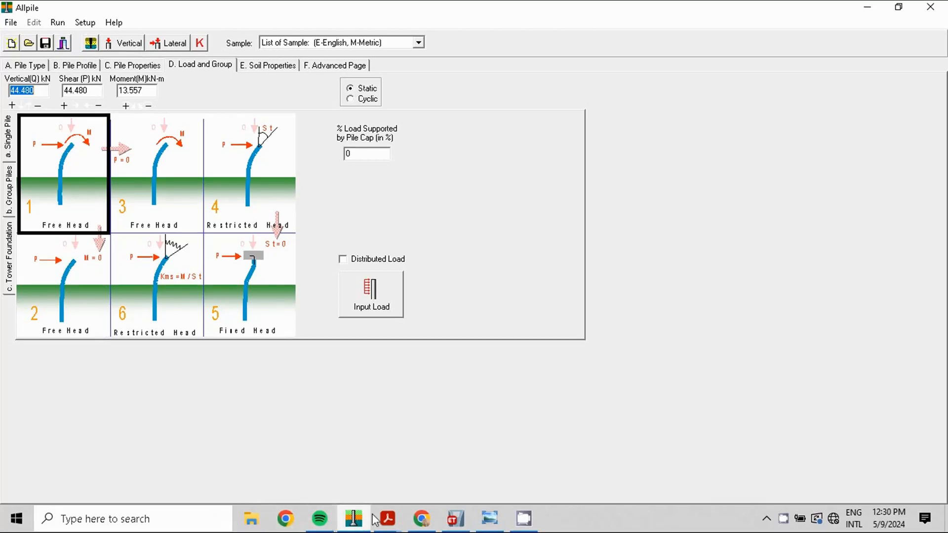
click(451, 514)
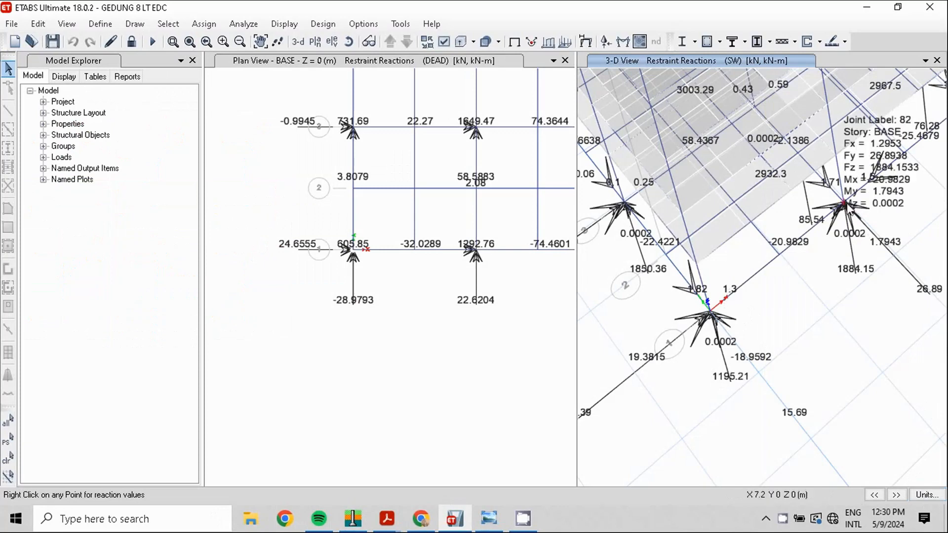
mouse_move(711, 314)
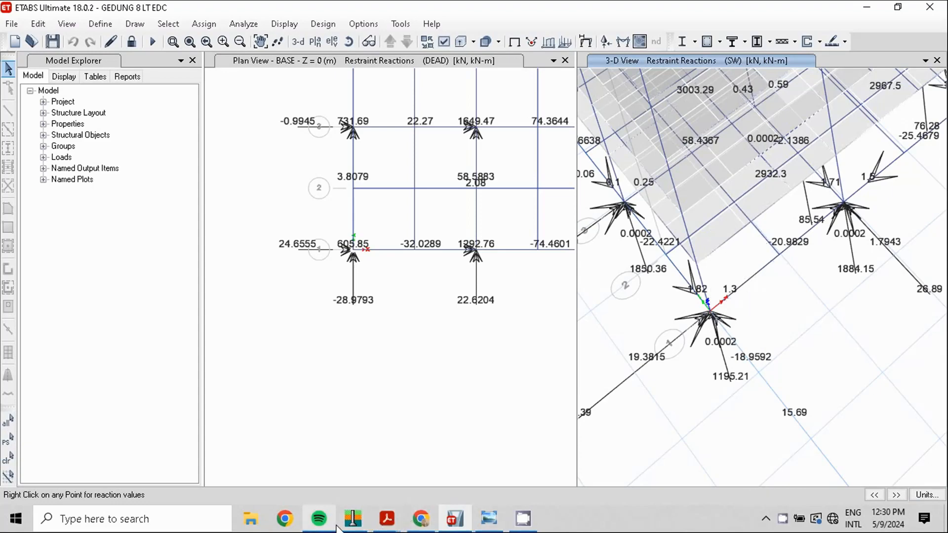
click(353, 519)
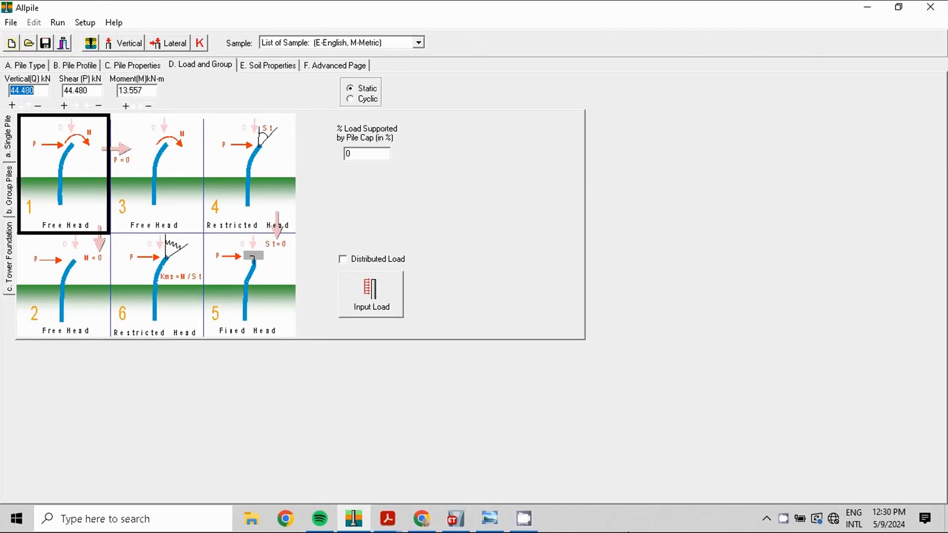
text(1195)
Step: Check the corner joint's horizontal reactions in ETABS and set the shear load in AllPile to 28 kN
click(95, 90)
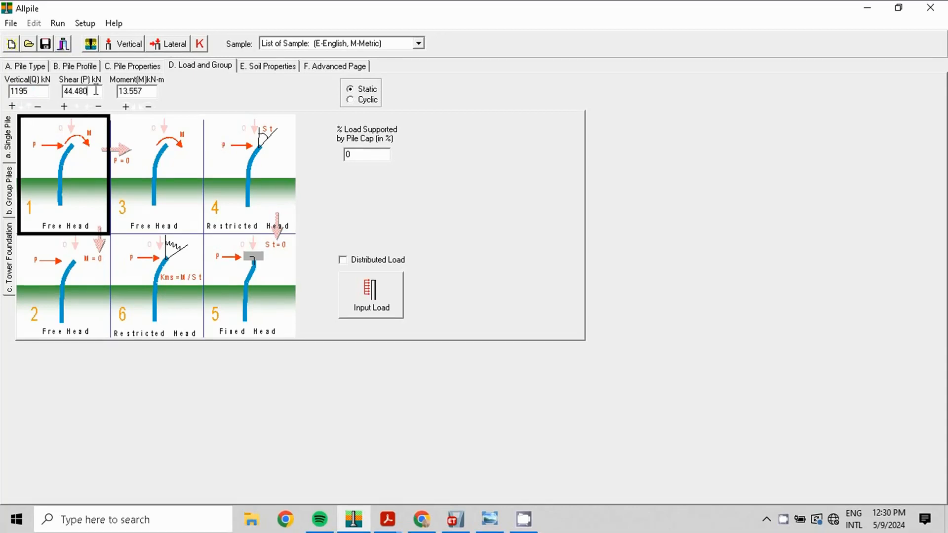
drag(95, 91, 452, 312)
drag(82, 91, 16, 95)
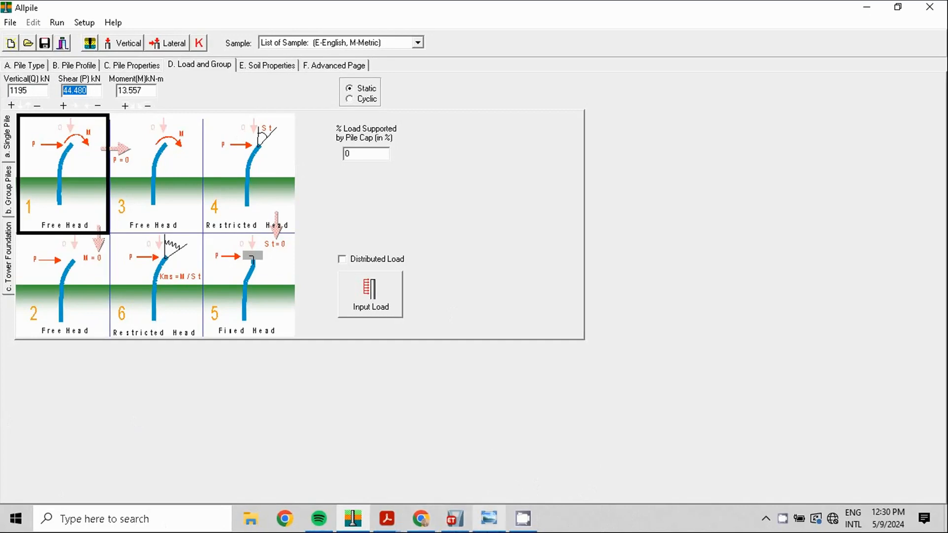
click(454, 523)
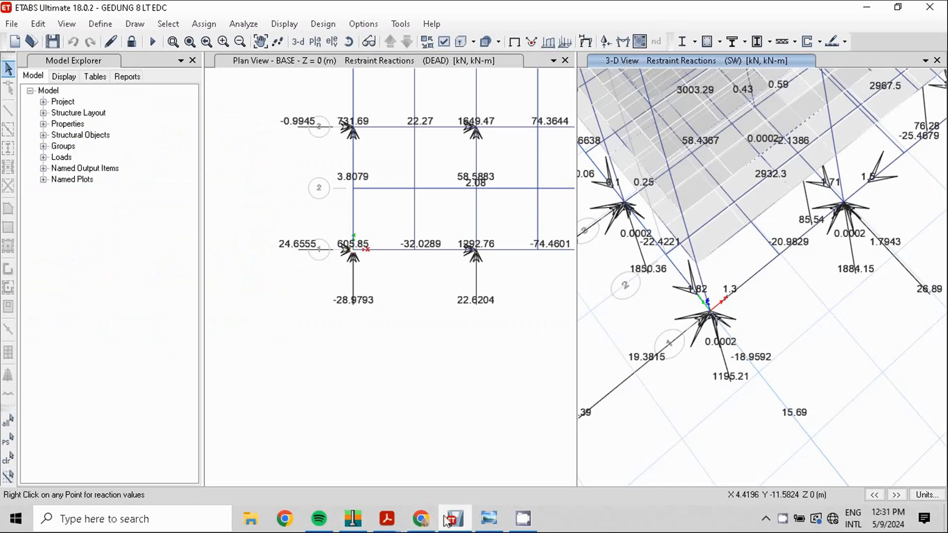
mouse_move(424, 526)
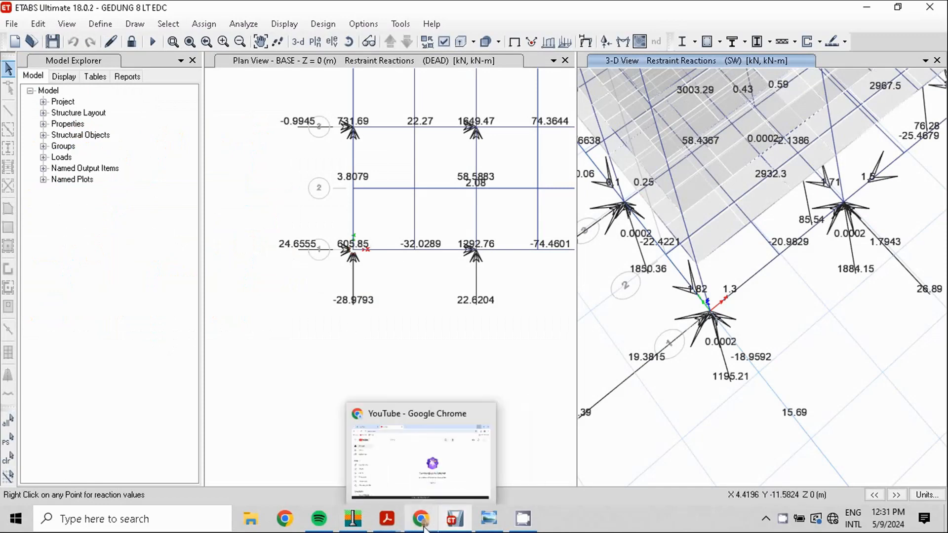
click(369, 526)
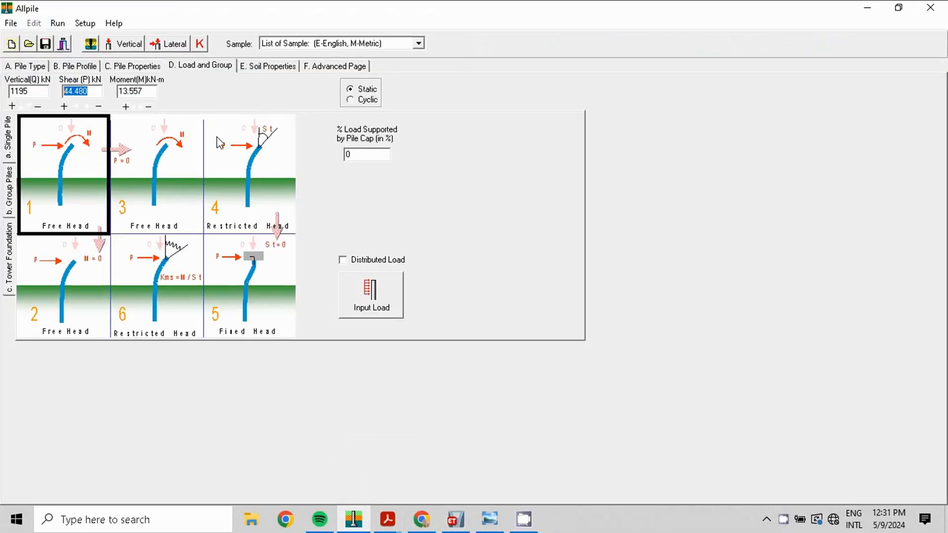
text(28)
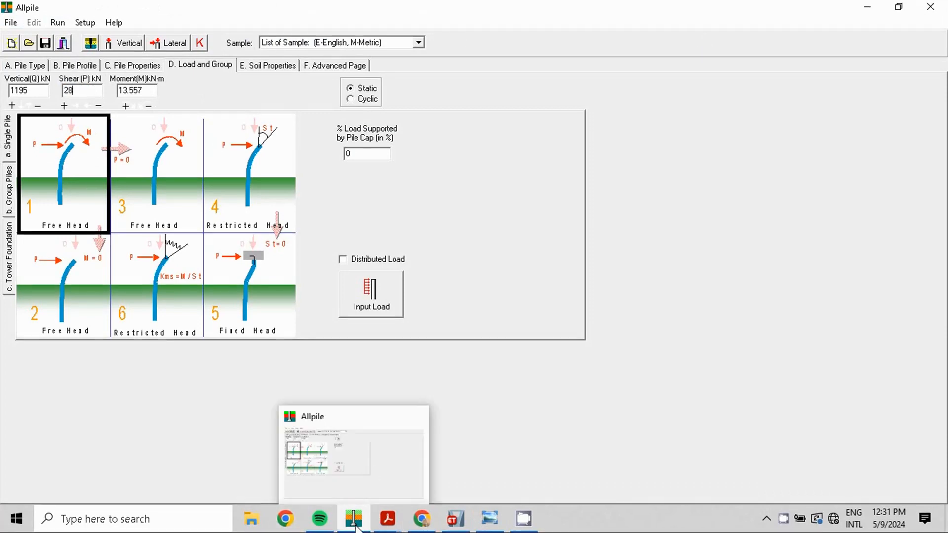
Step: Check the corner joint's moment reactions in ETABS and set the pile moment in AllPile to 19 kN-m
click(460, 524)
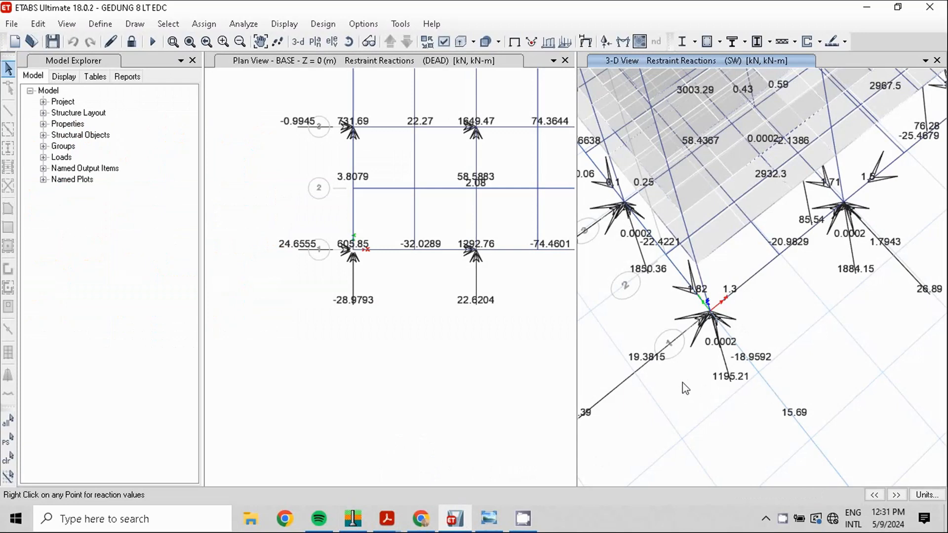
mouse_move(713, 319)
mouse_move(429, 525)
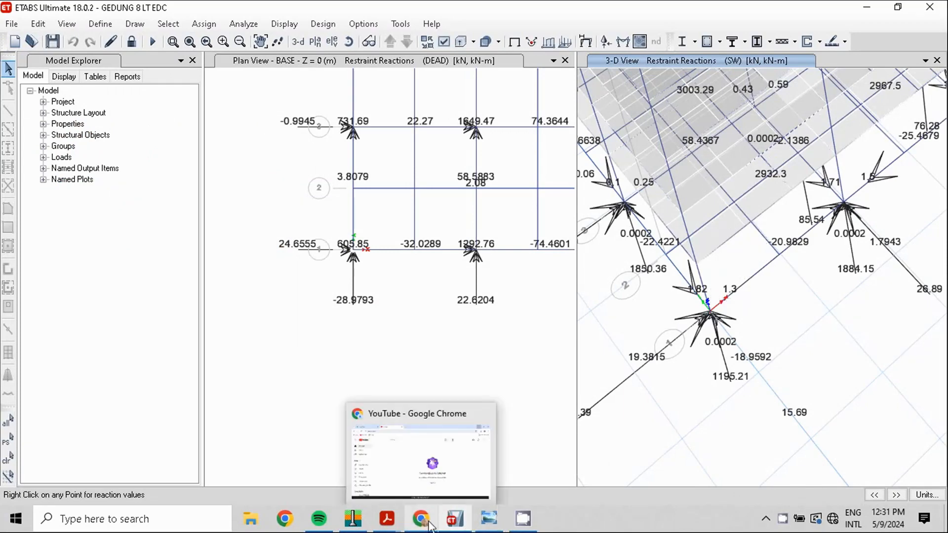
click(353, 520)
double_click(151, 91)
text(19)
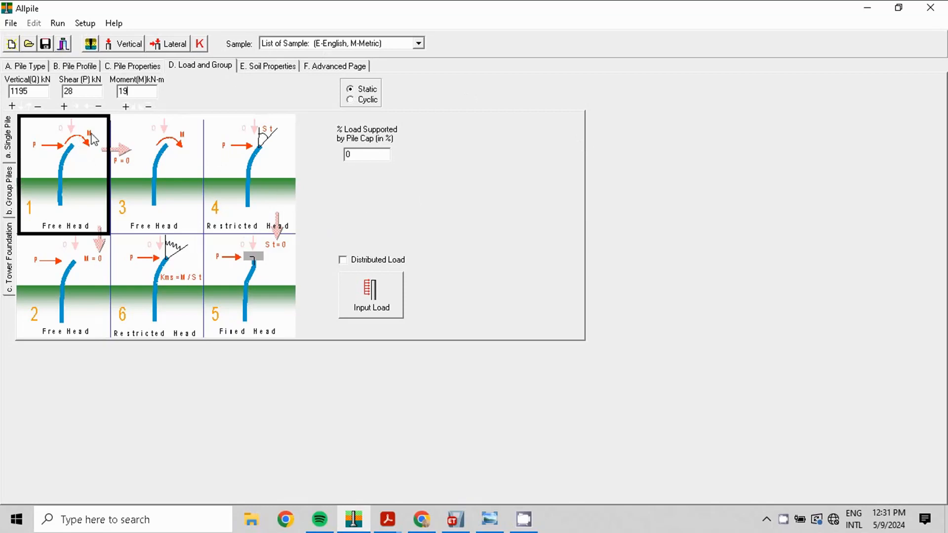
Step: Open the soil properties and examine the boring log image's soil layers, groundwater depth and SPT values over its full depth, returning to AllPile
click(253, 69)
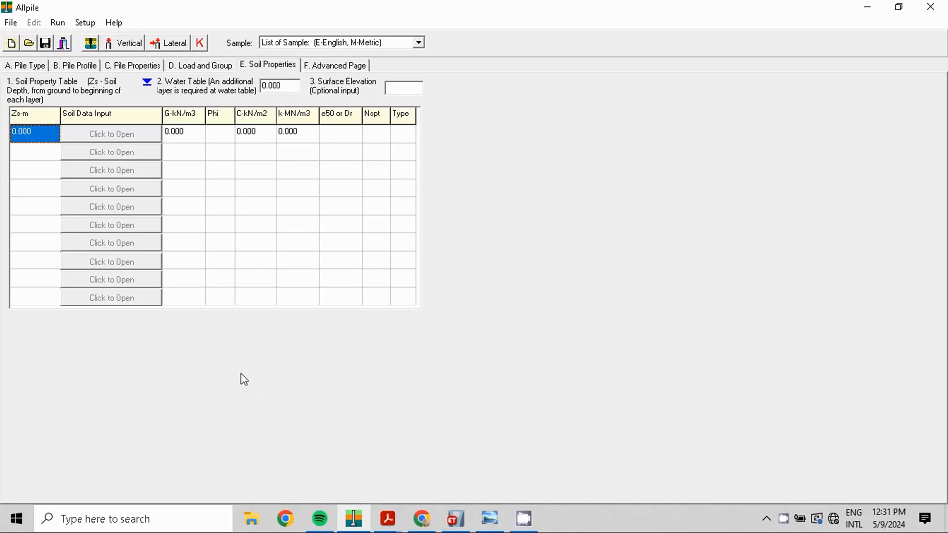
click(489, 517)
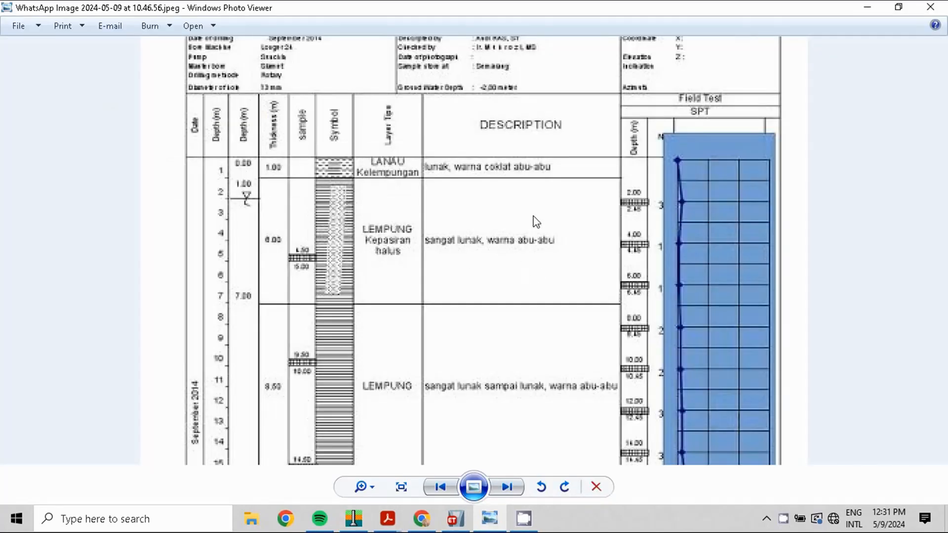
scroll(534, 222, down, 2)
scroll(564, 267, up, 4)
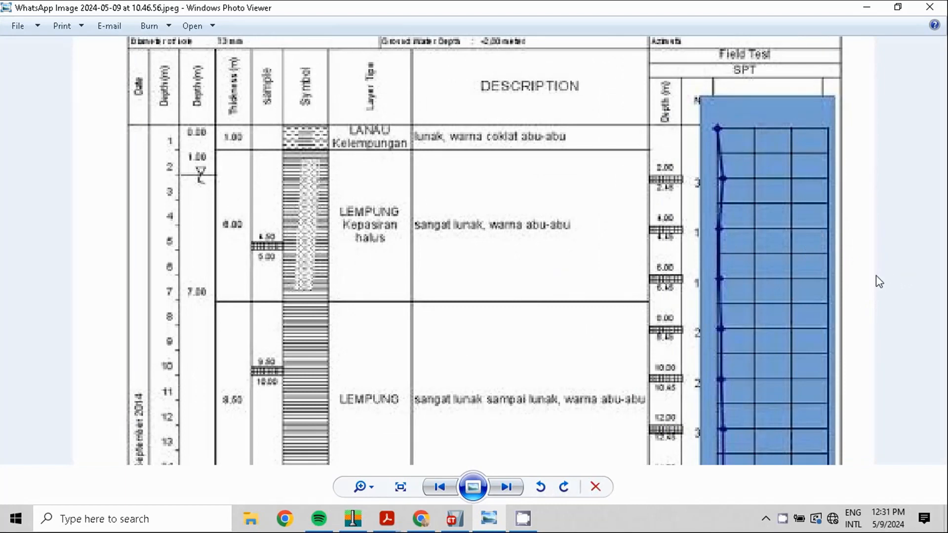
drag(757, 350, 734, 364)
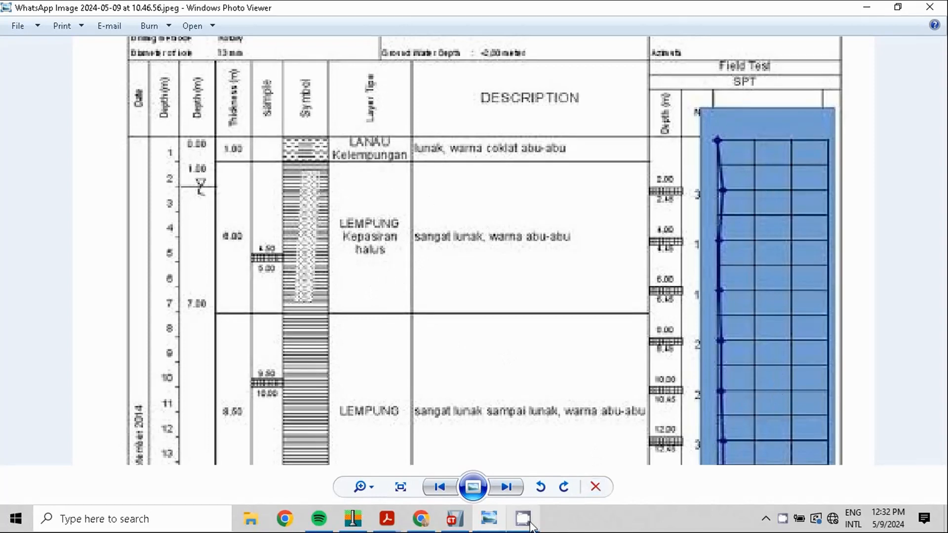
mouse_move(488, 526)
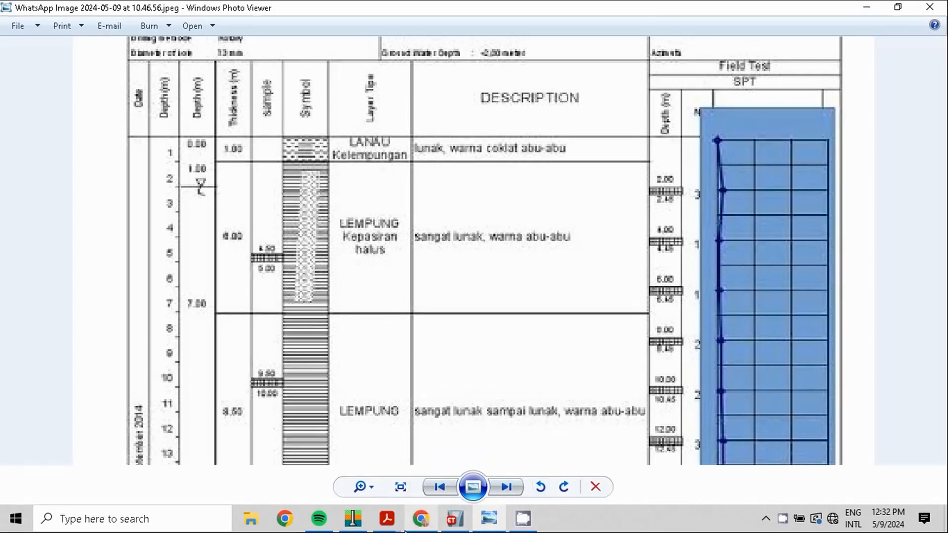
click(354, 519)
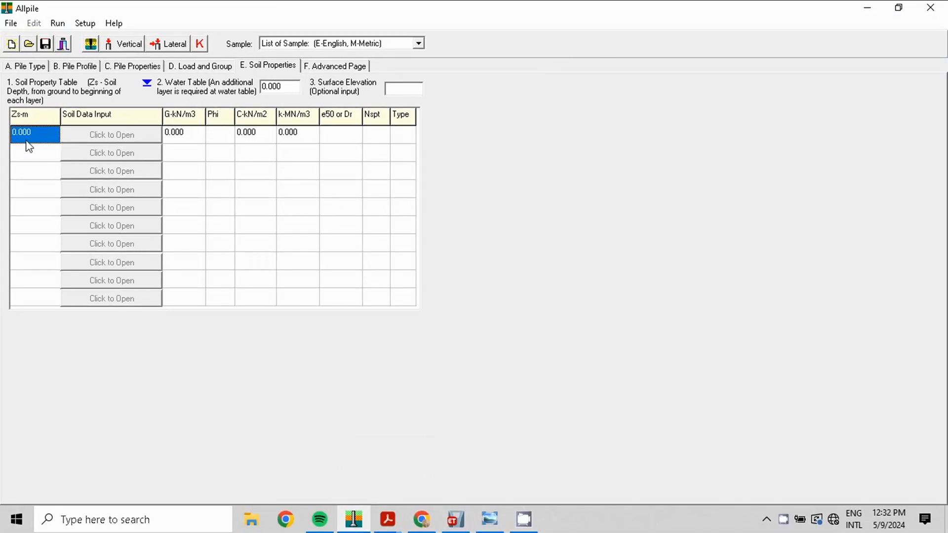
click(490, 519)
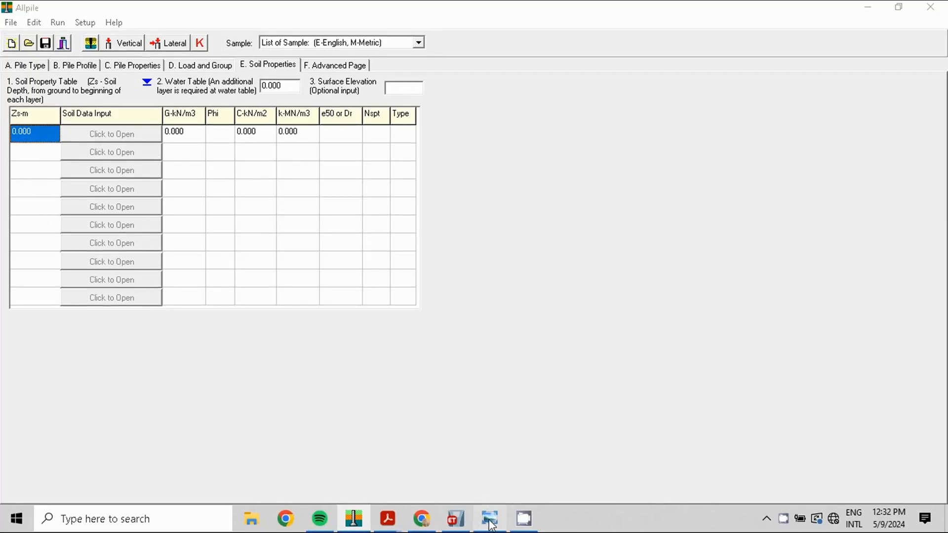
scroll(843, 311, down, 3)
scroll(833, 302, down, 4)
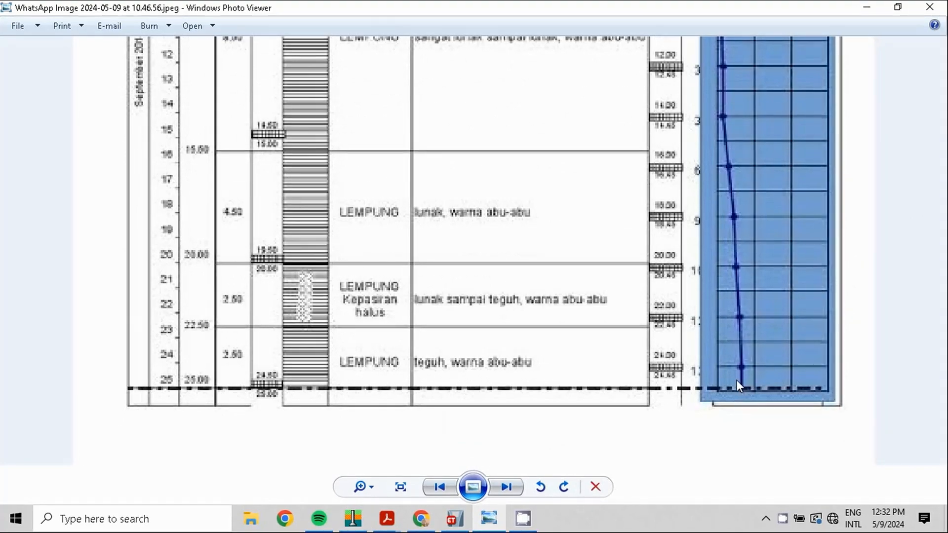
scroll(778, 242, up, 7)
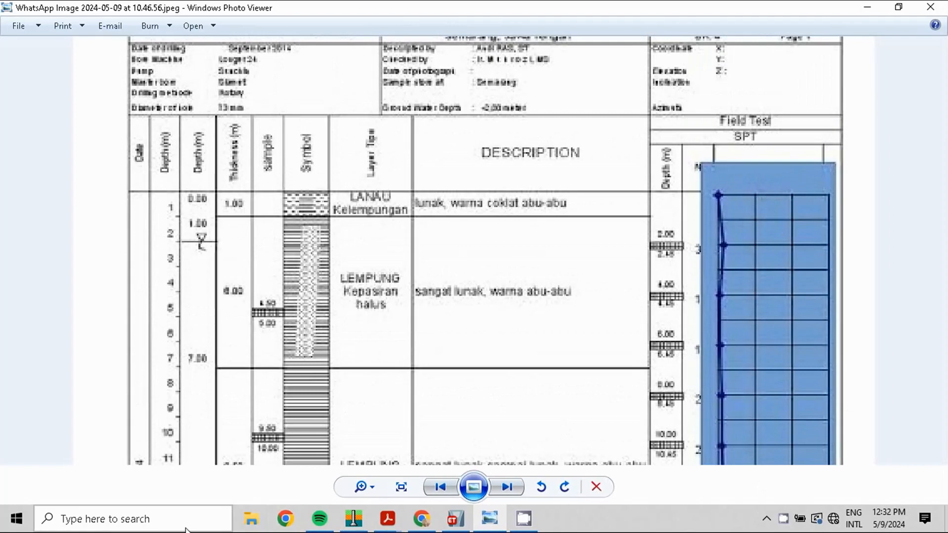
click(359, 526)
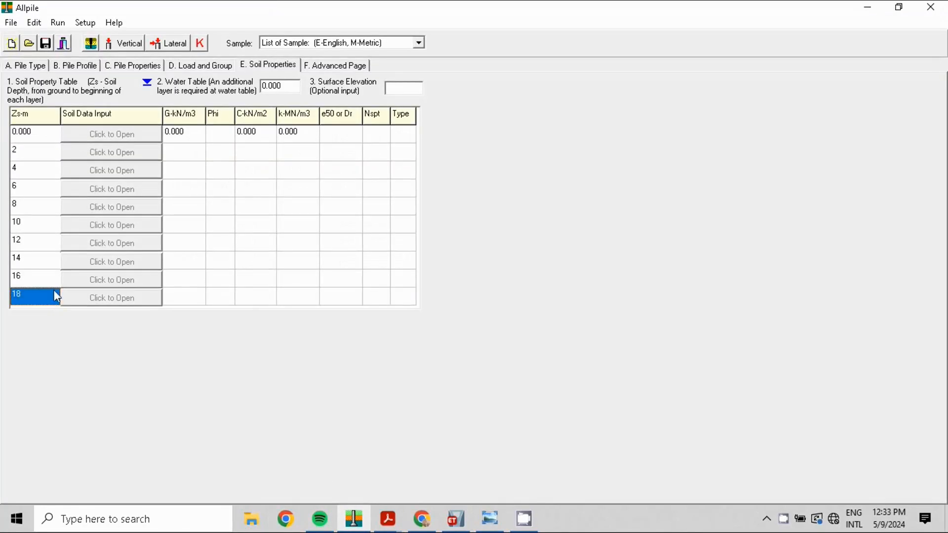
Step: Set the start depths of the soil layers below the 0 m layer to 4, 8, 12, 16, 20, 24 and 25 m
click(26, 149)
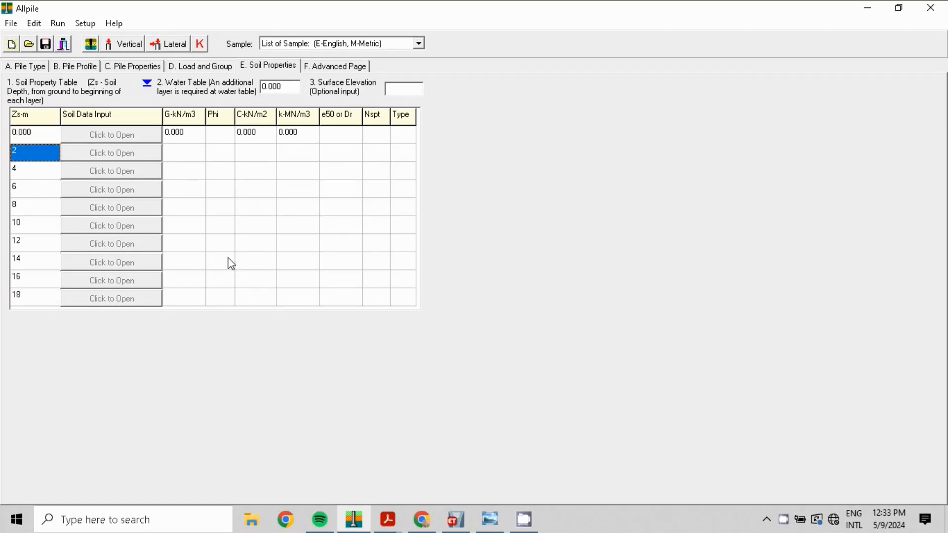
text(4)
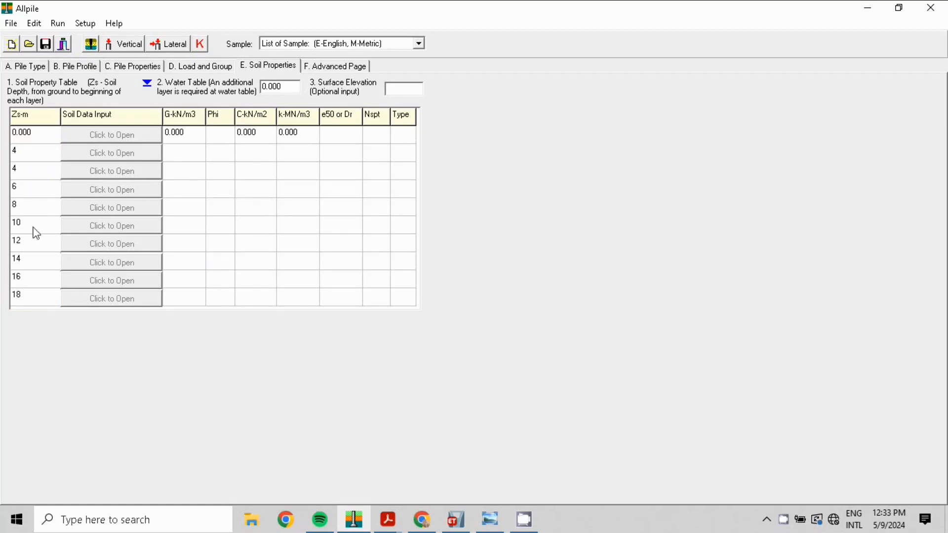
click(28, 170)
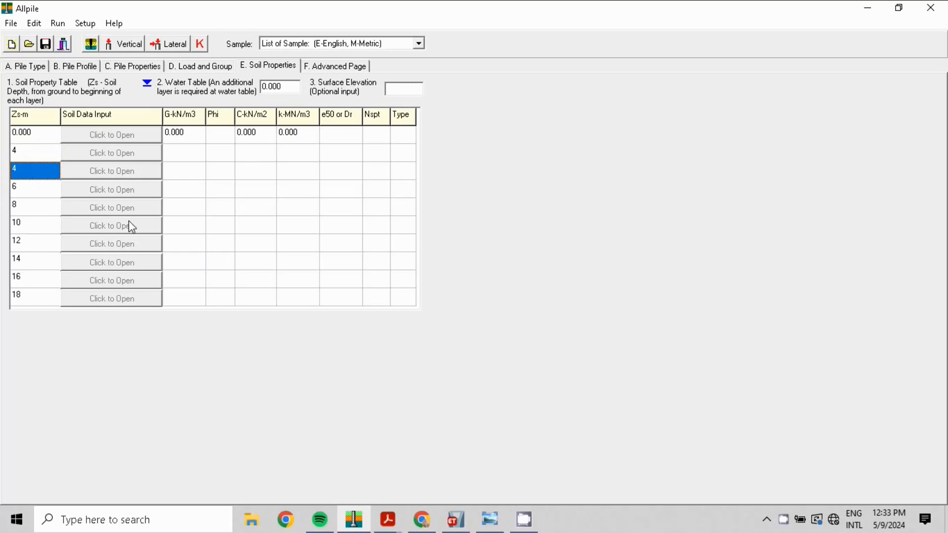
text(8)
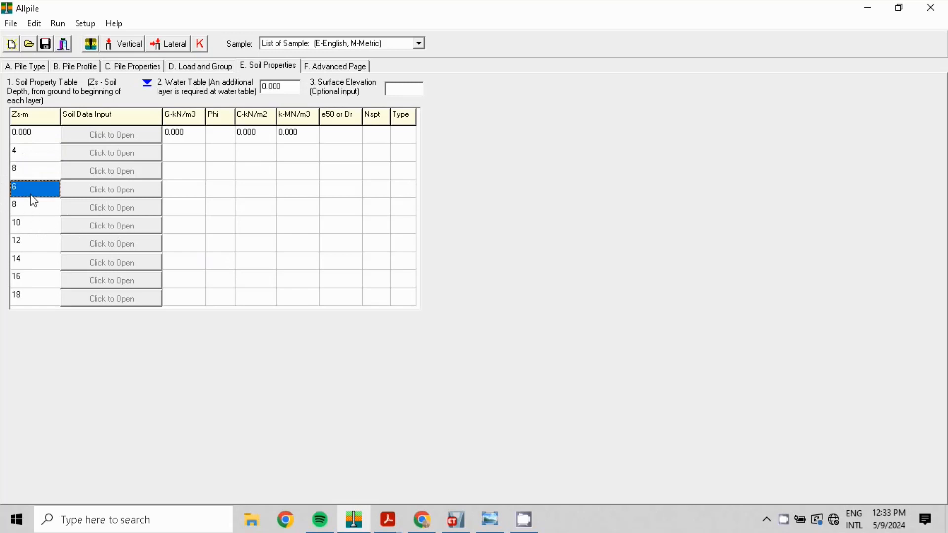
text(12)
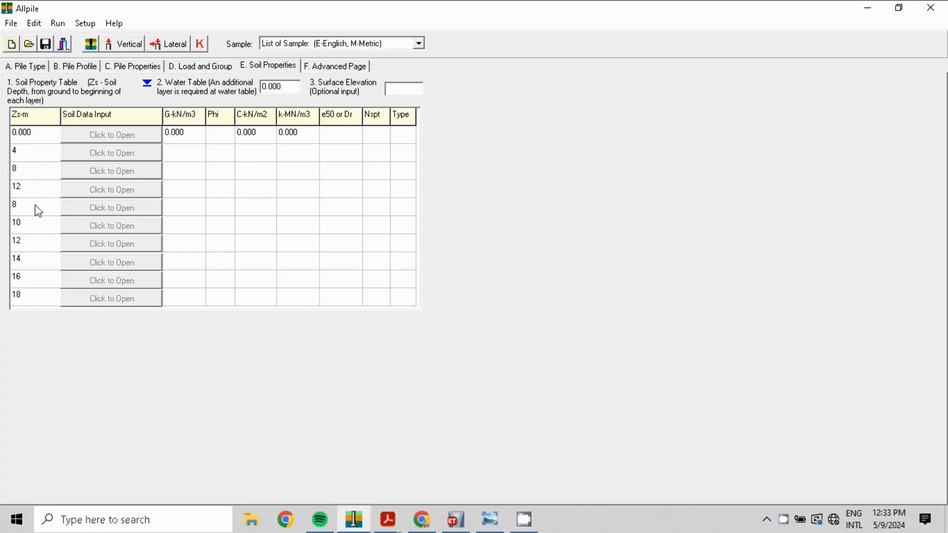
key(Return)
text(16)
key(Return)
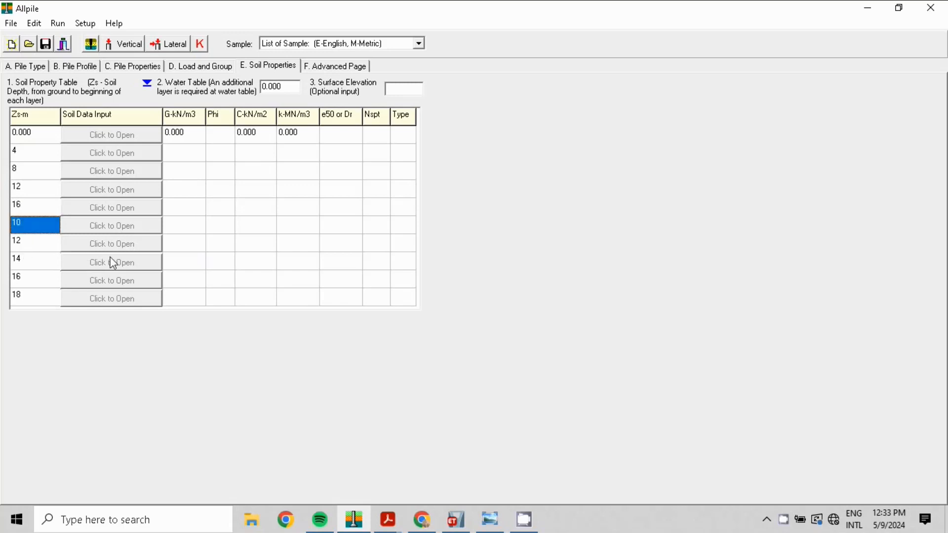
text(20)
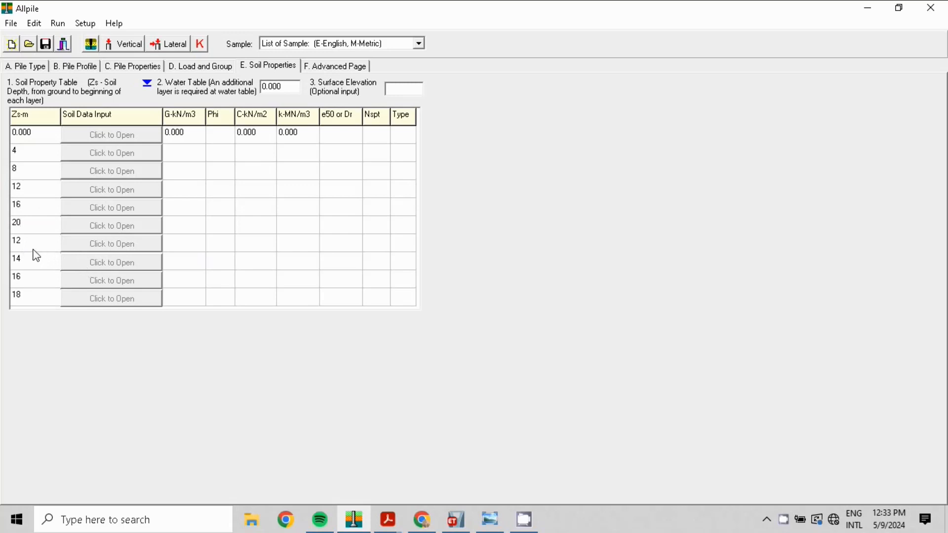
key(Return)
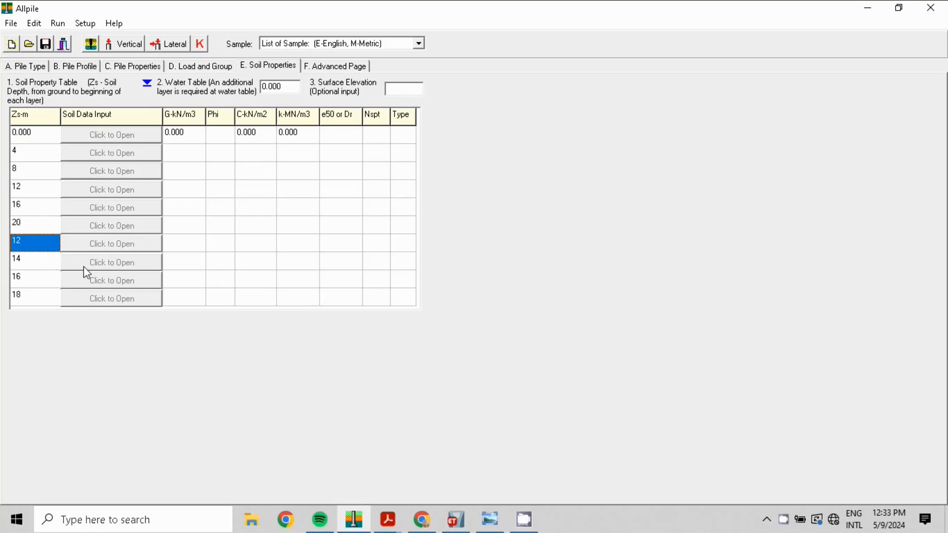
text(24)
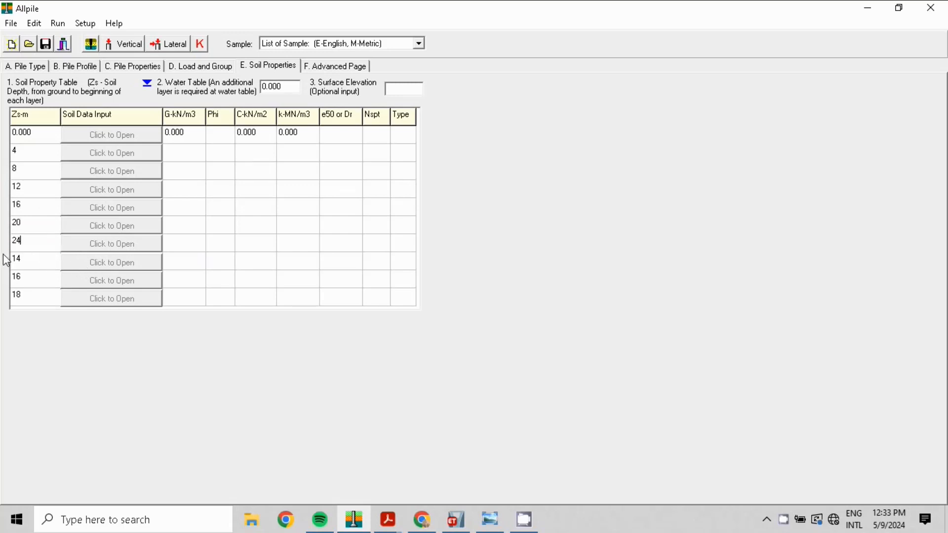
key(Return)
text(25)
Step: Clear the depth values from the two unused rows after the 25 m layer in the soil property table
click(30, 283)
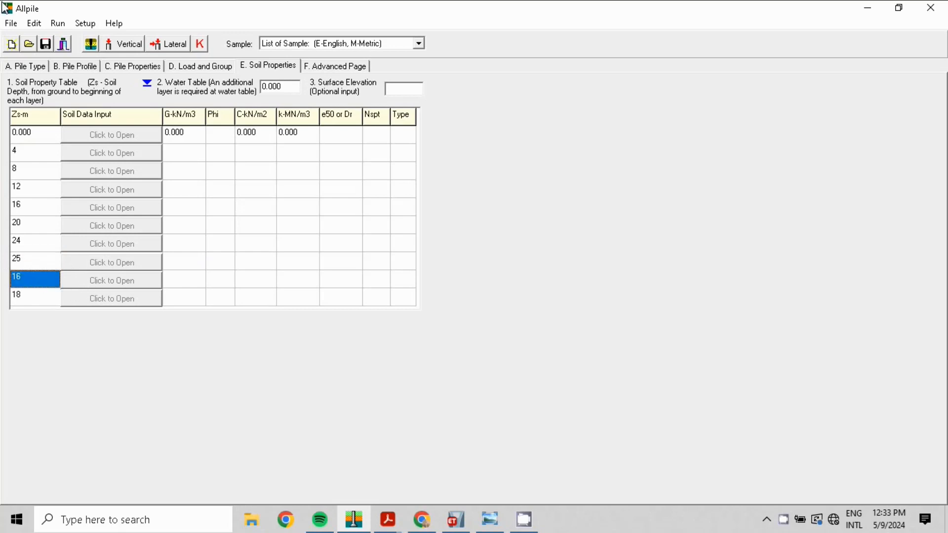
key(BackSpace)
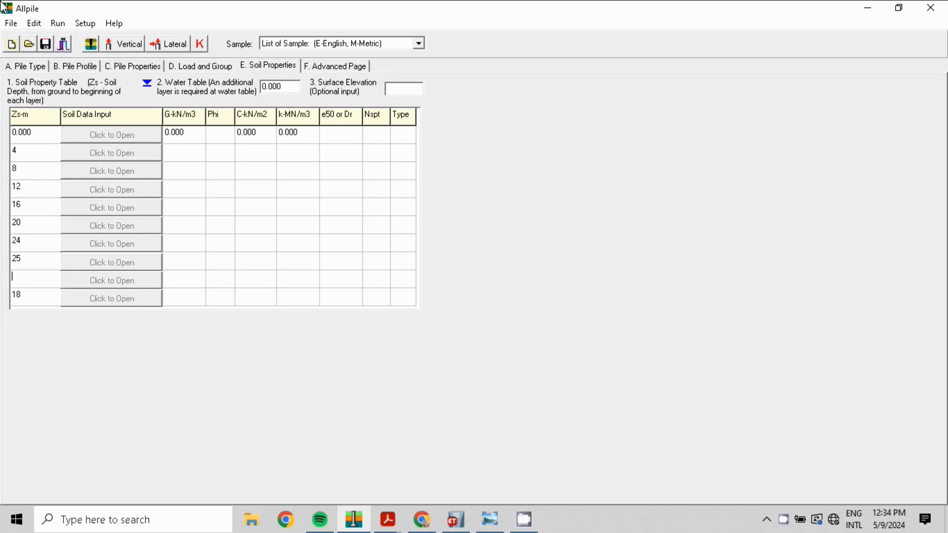
click(20, 301)
key(BackSpace)
Step: Check the boring log's first layer and apply Soft Clay with an N1 (SPT) value of 1 to the 0 m layer
click(106, 138)
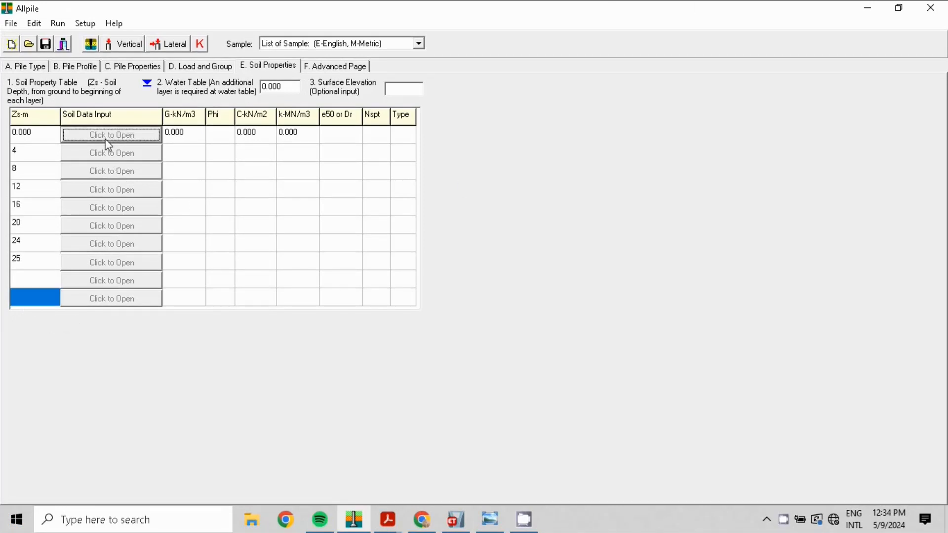
click(490, 521)
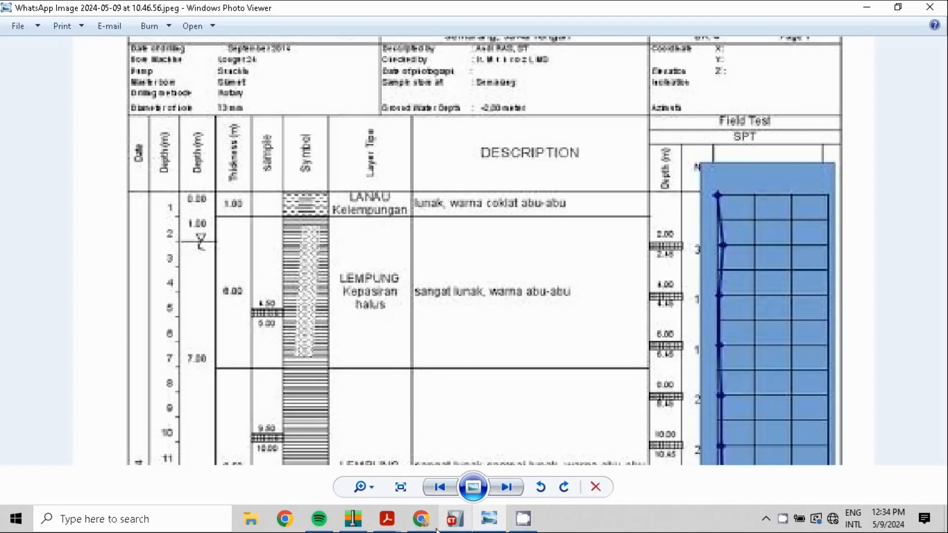
click(356, 527)
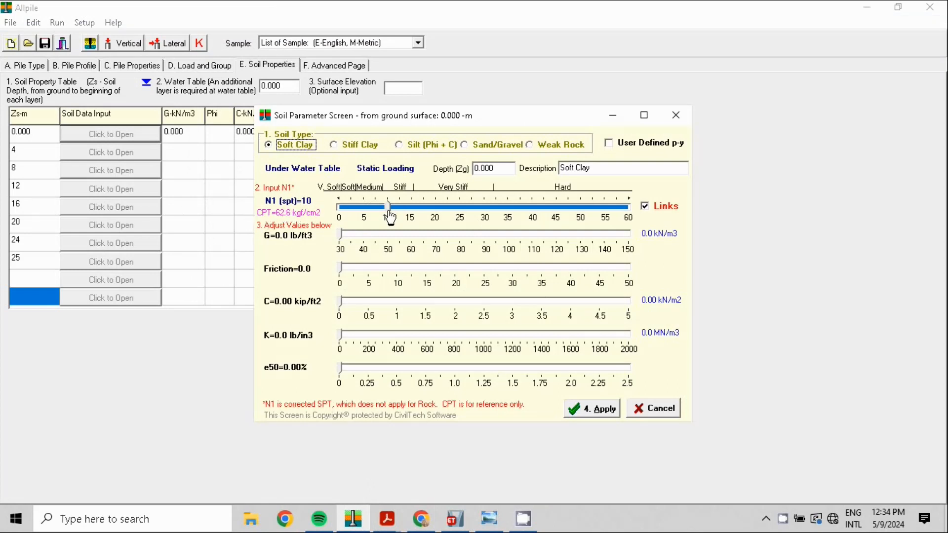
click(389, 211)
drag(391, 217, 347, 222)
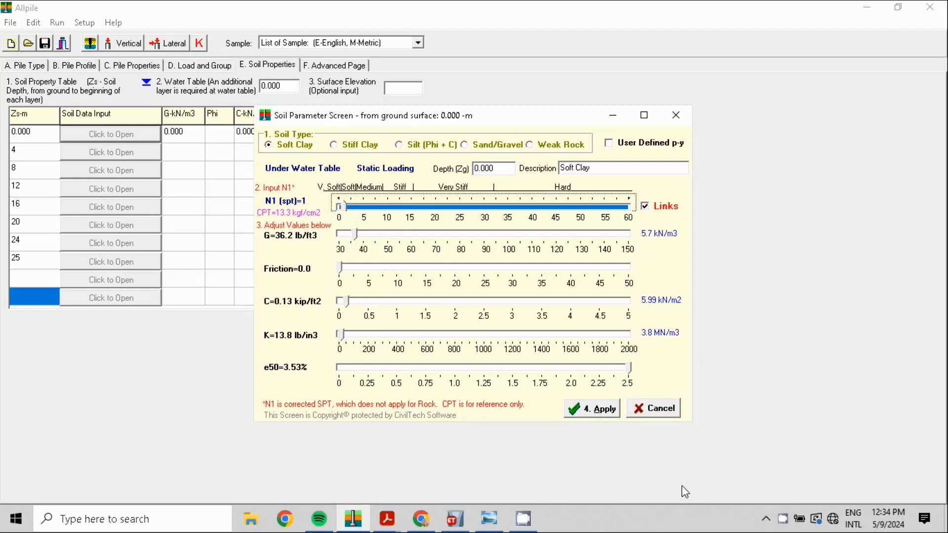
click(606, 413)
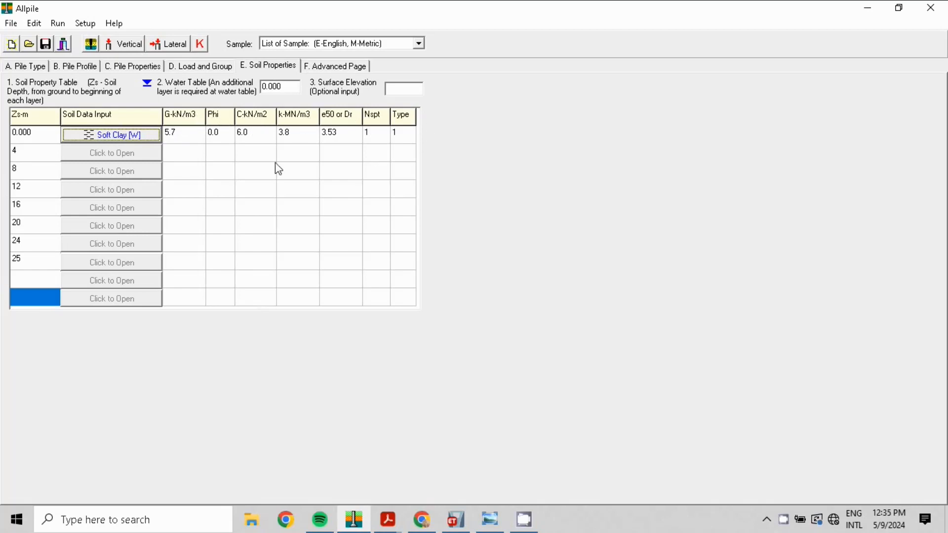
Step: Assign Soft Clay with an SPT value of 1 to the 4 m layer per the boring log, and reapply the 0 m layer's parameters
click(104, 153)
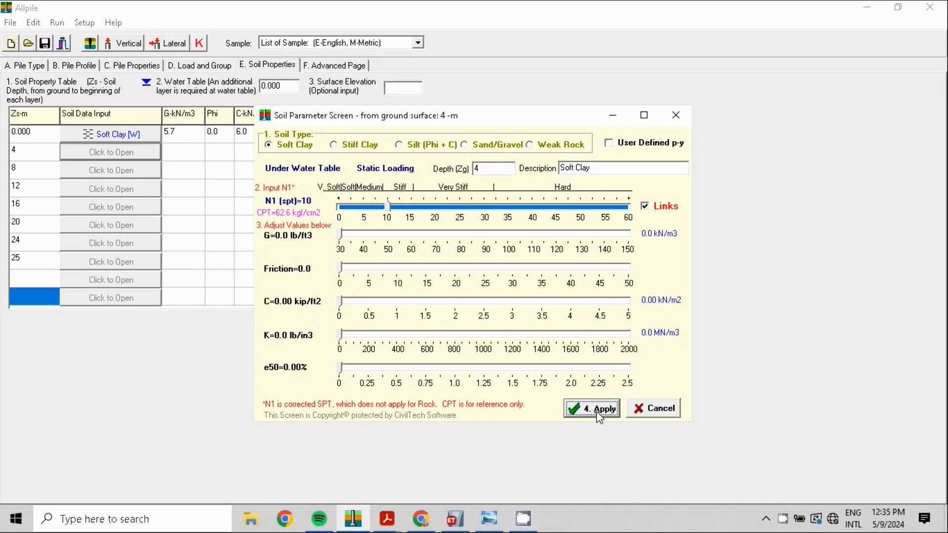
click(599, 415)
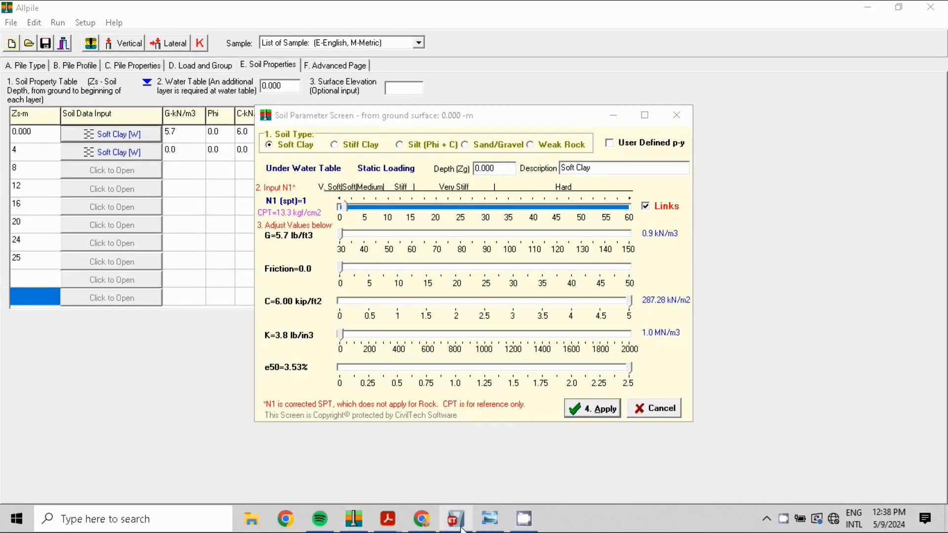
click(489, 519)
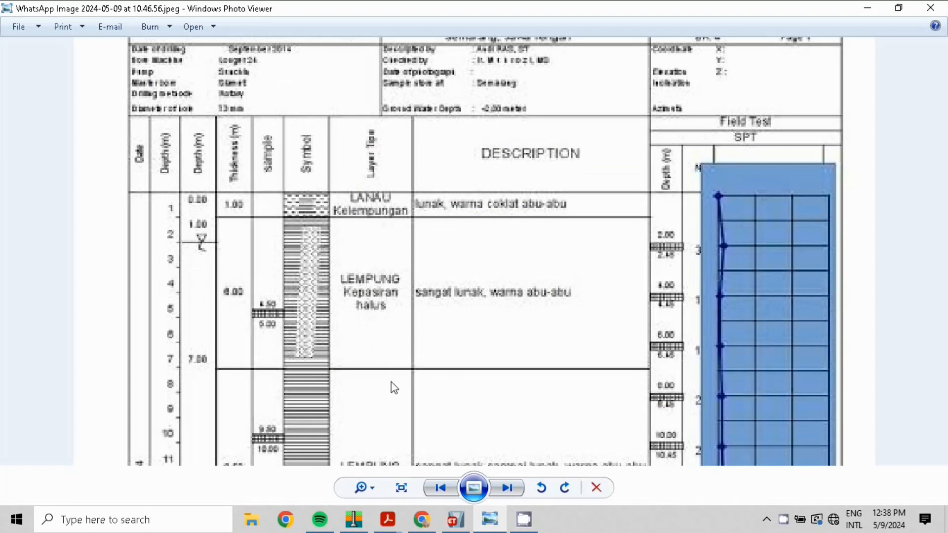
scroll(395, 346, down, 3)
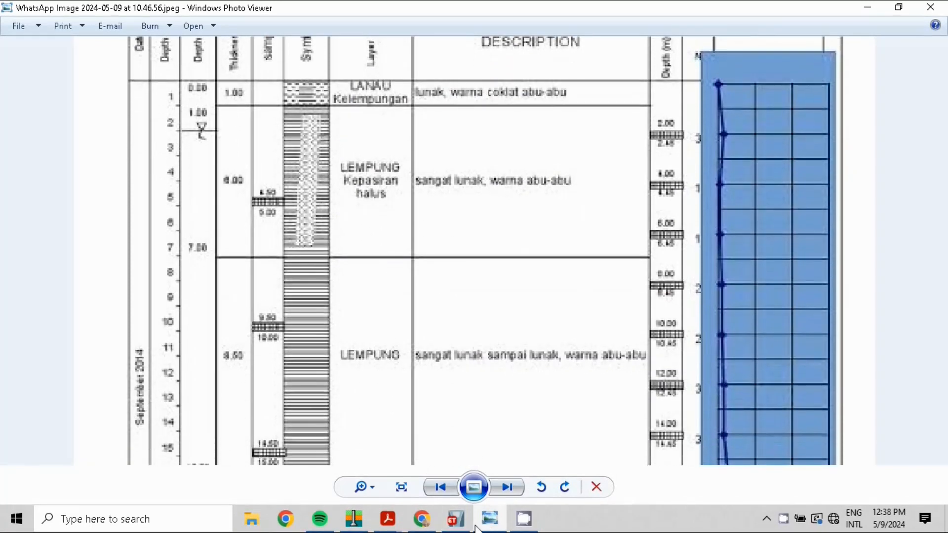
click(354, 486)
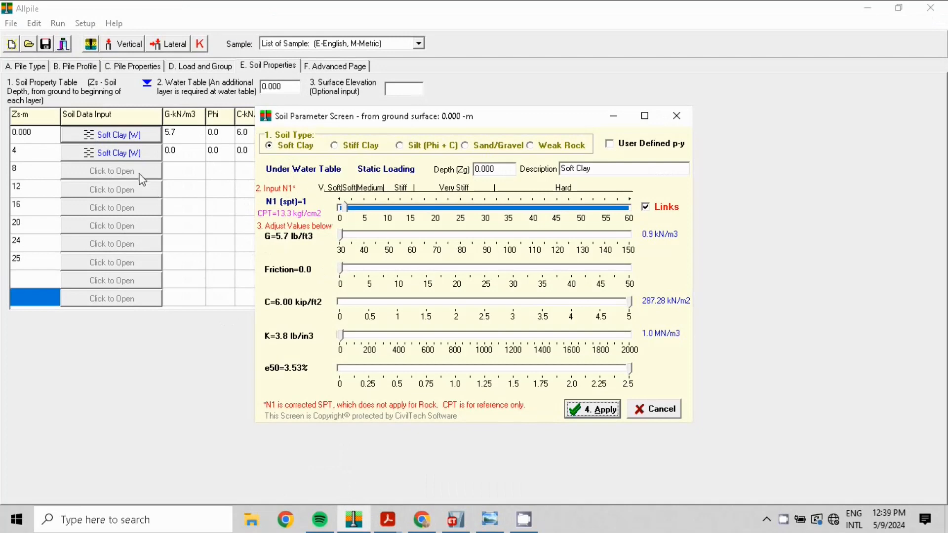
click(491, 523)
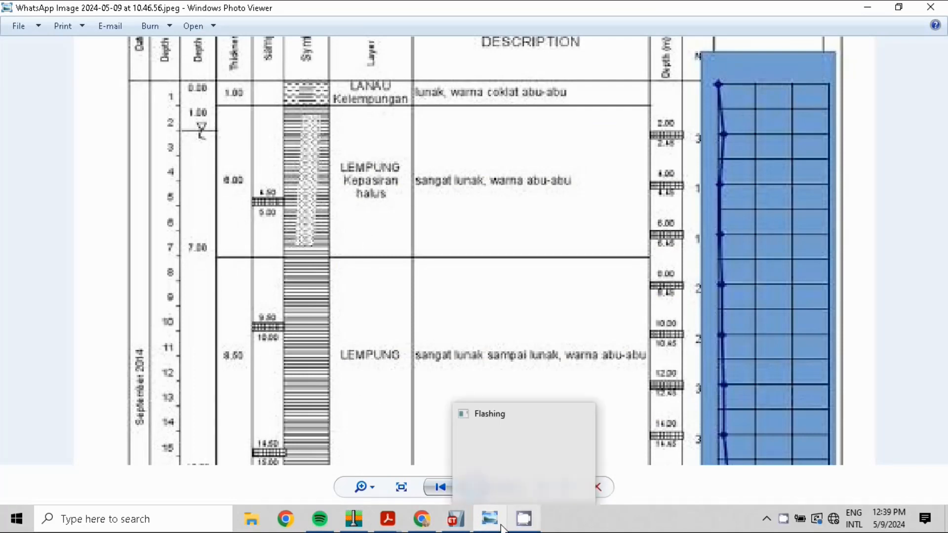
click(353, 519)
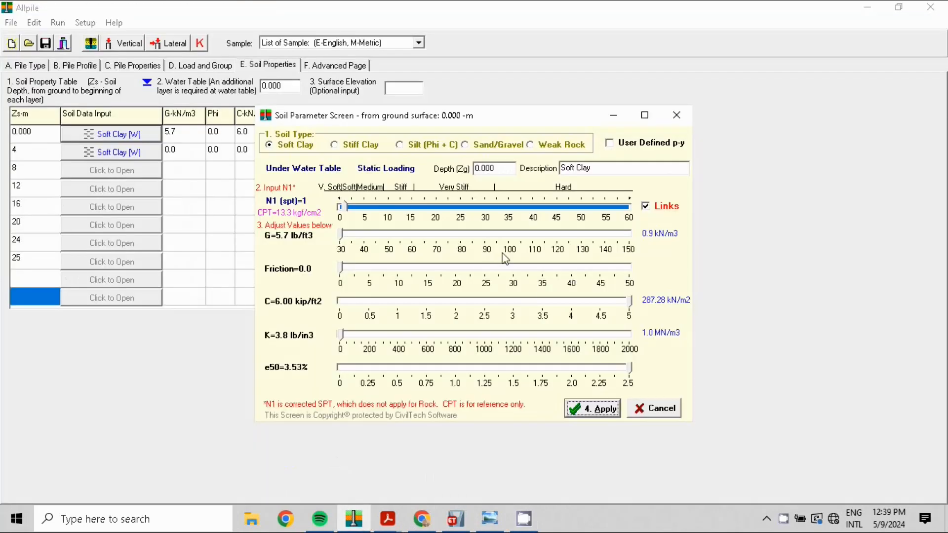
click(594, 412)
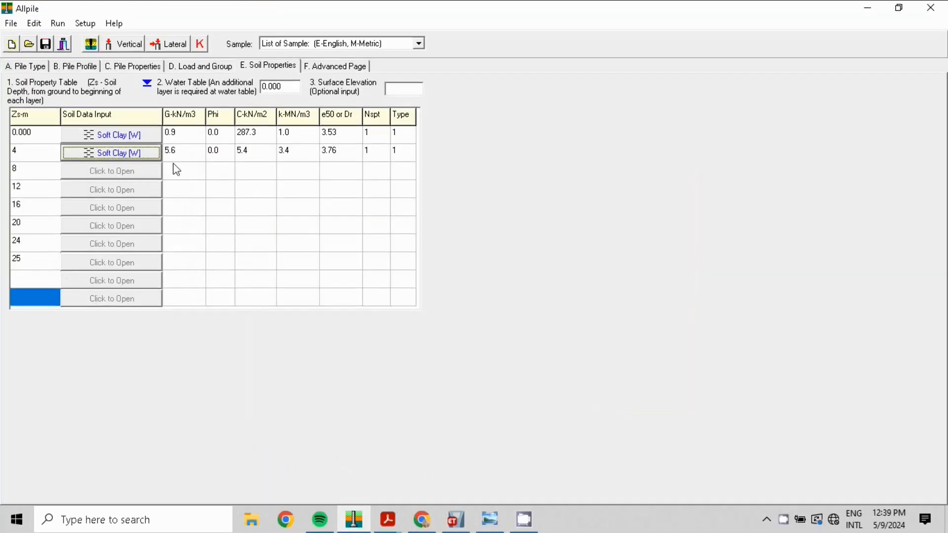
Step: Check the boring log at 8 m and assign Soft Clay with its SPT value of 2 to the 8 m layer
click(112, 175)
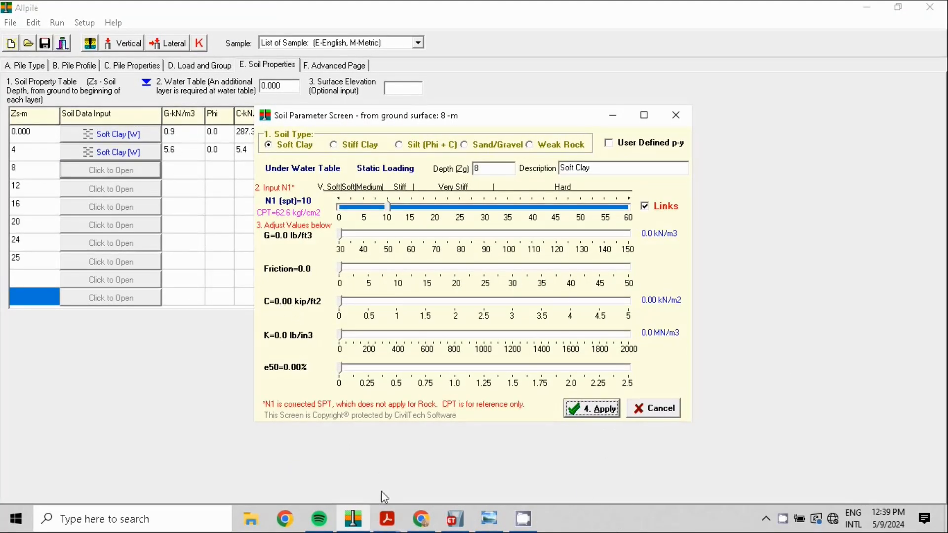
click(489, 519)
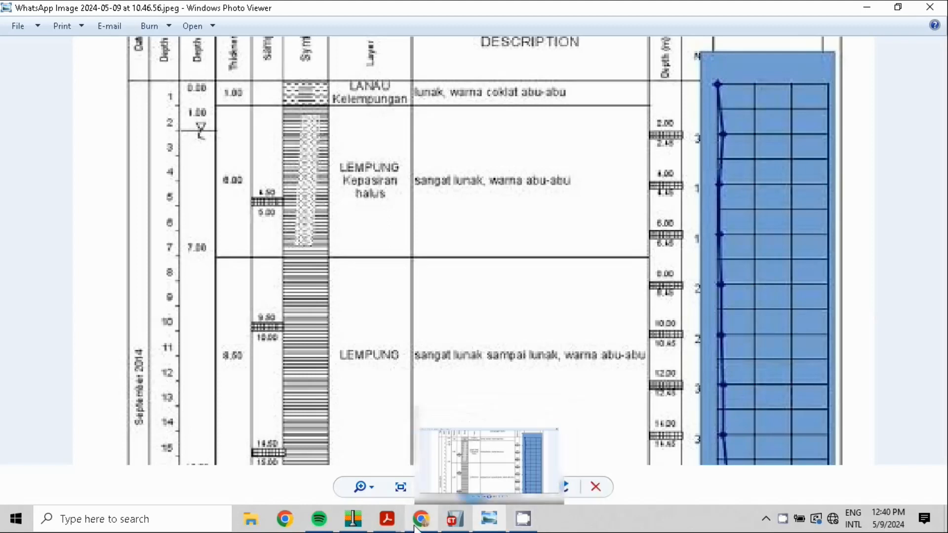
mouse_move(413, 528)
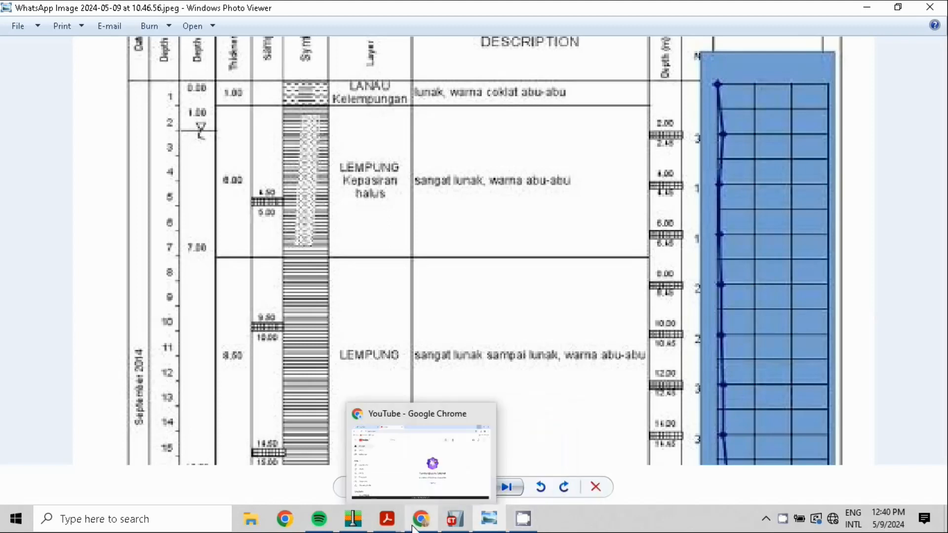
click(355, 524)
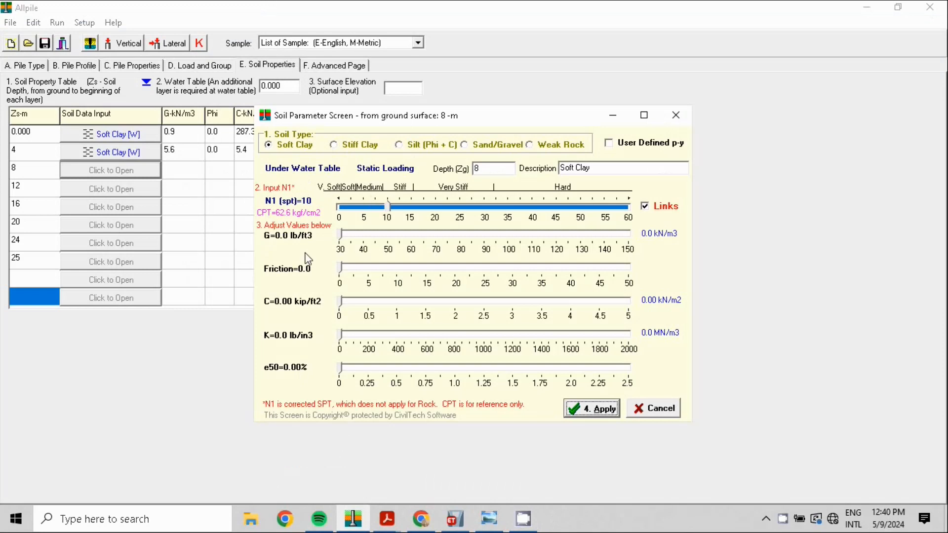
click(335, 146)
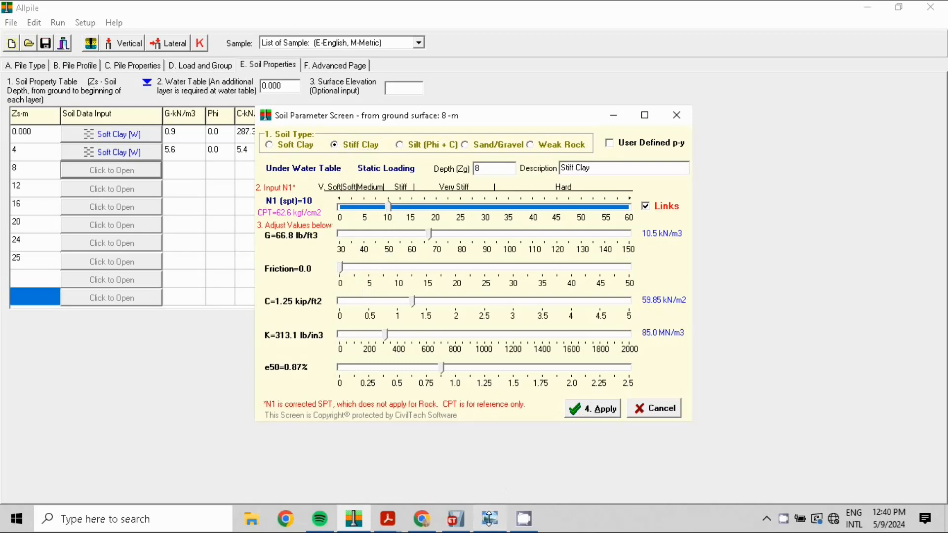
click(490, 518)
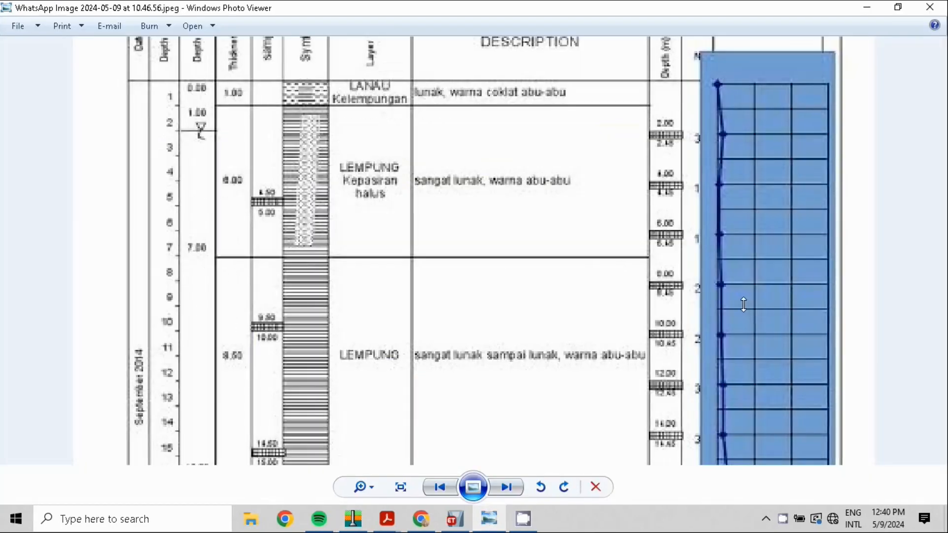
click(354, 518)
Step: Check the boring log at 12 m and assign Stiff Clay with an N1 (SPT) value of 3 to the 12 m layer
click(119, 192)
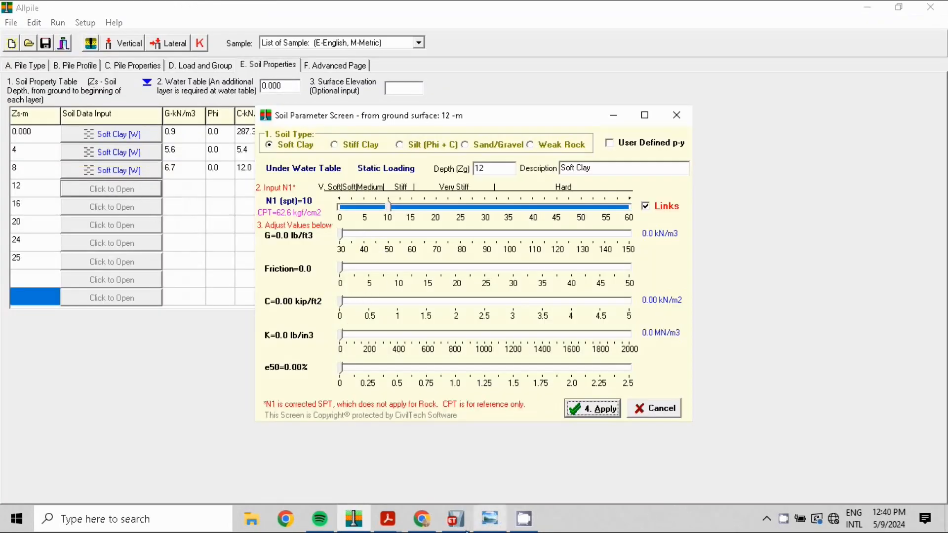
click(489, 518)
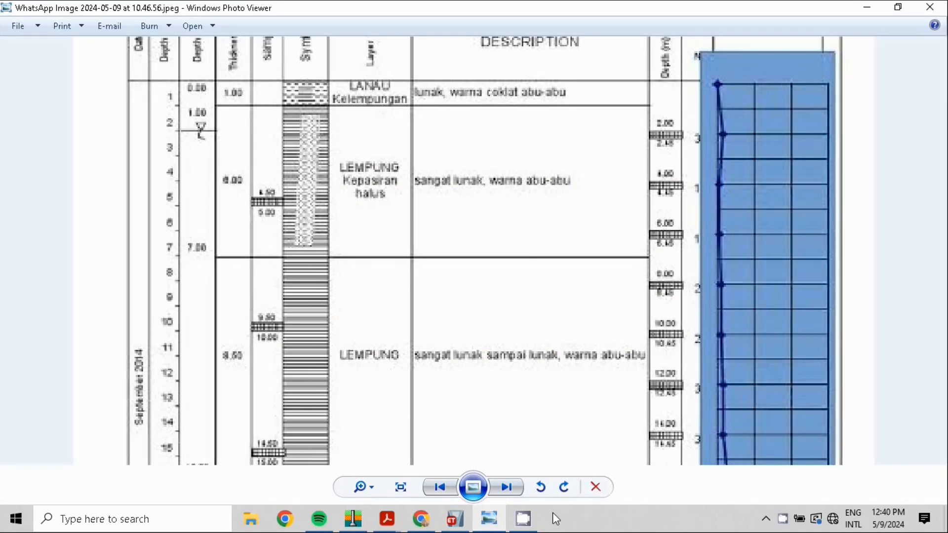
mouse_move(524, 519)
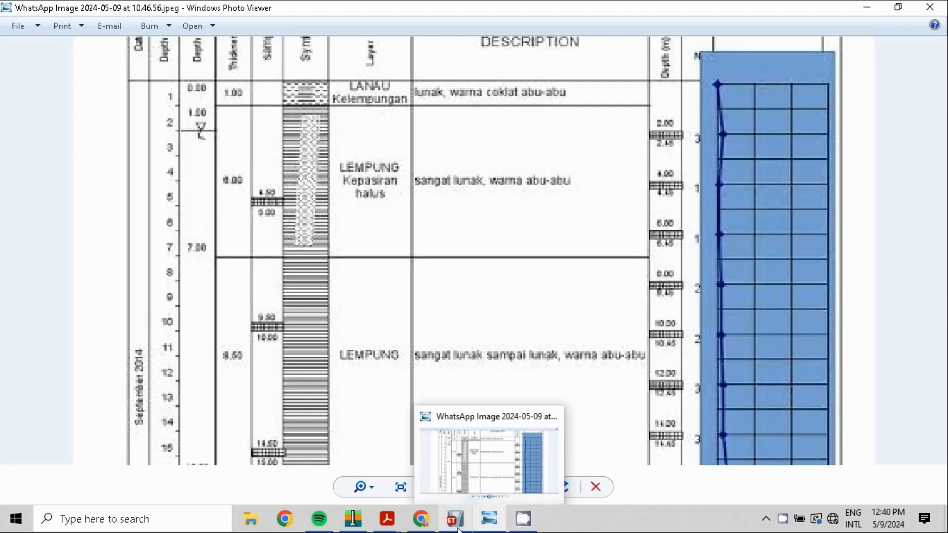
click(360, 528)
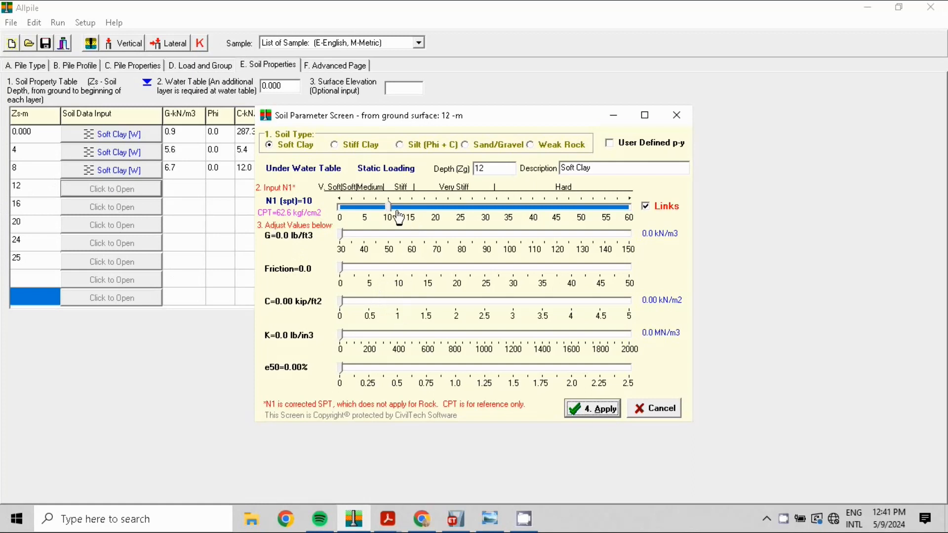
drag(390, 206, 351, 217)
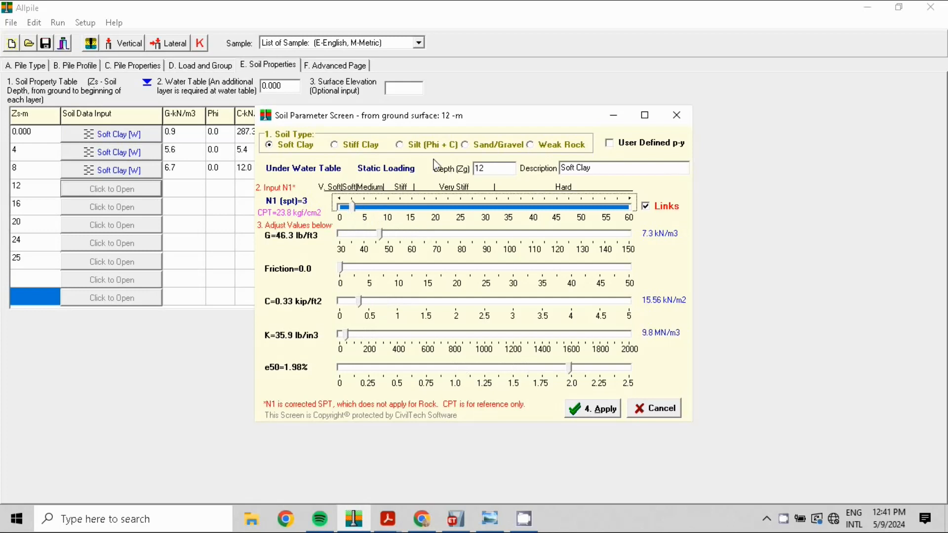
click(360, 147)
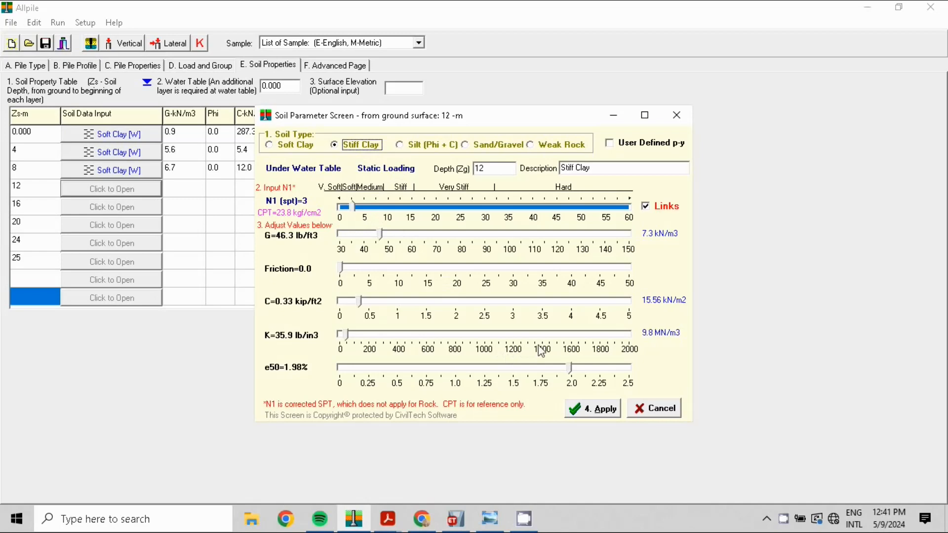
click(611, 412)
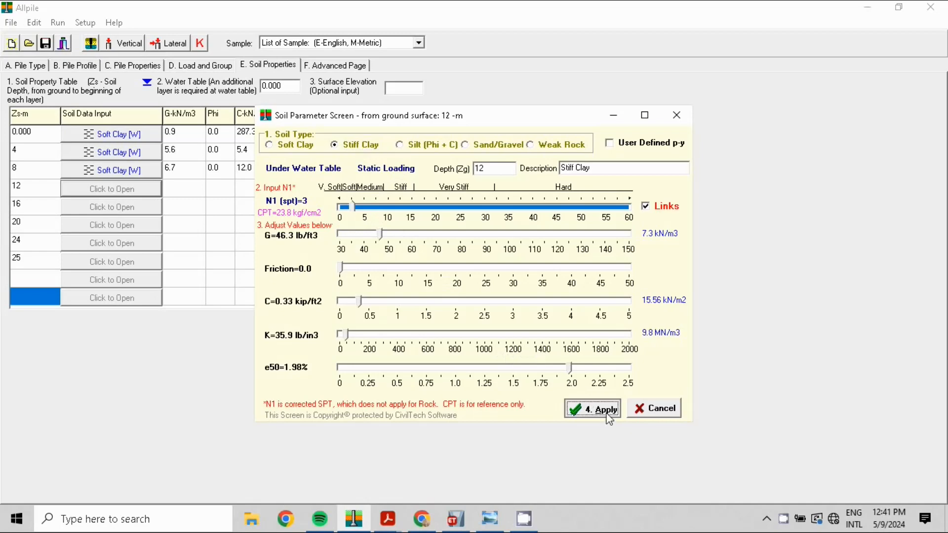
Step: Check the boring log around 16 m and assign Stiff Clay with an N1 (SPT) value of 5 to the 16 m layer
click(123, 207)
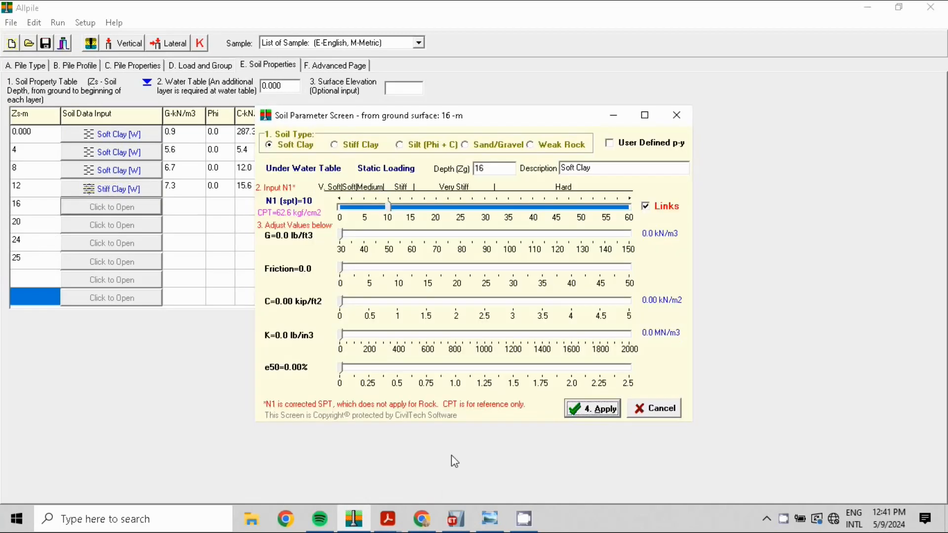
click(490, 519)
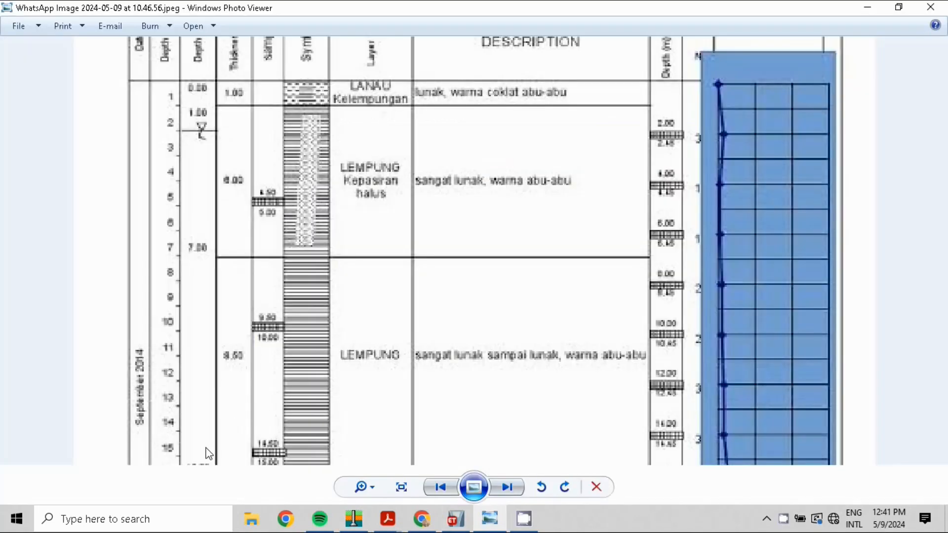
drag(789, 368, 781, 219)
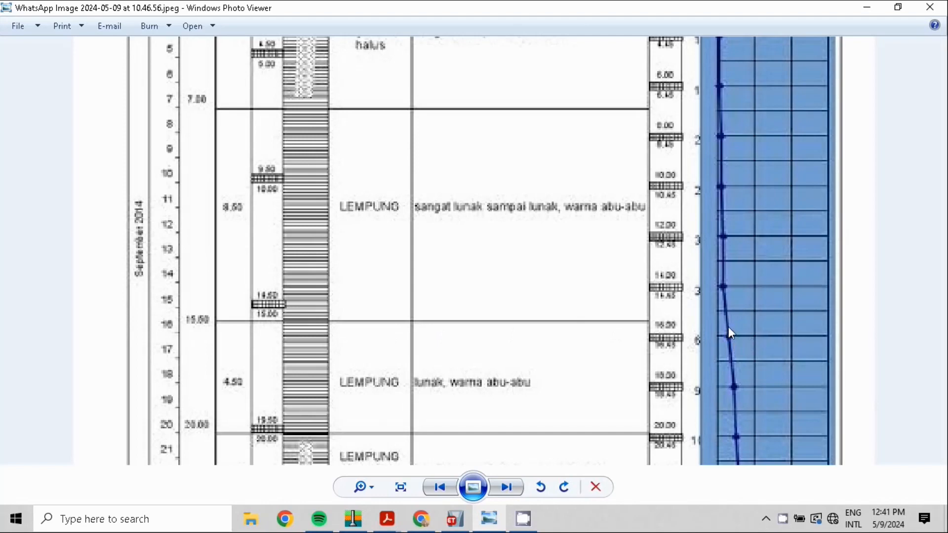
click(353, 519)
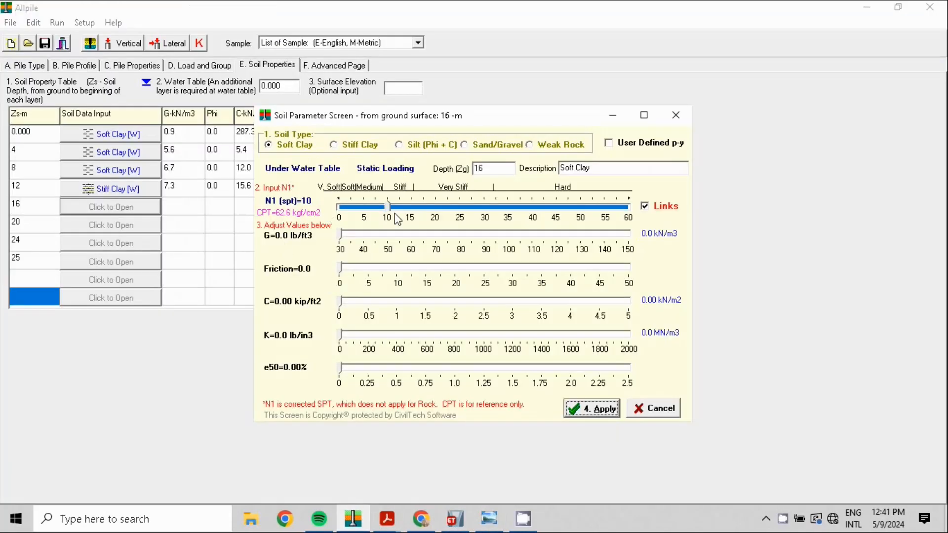
drag(388, 214, 362, 216)
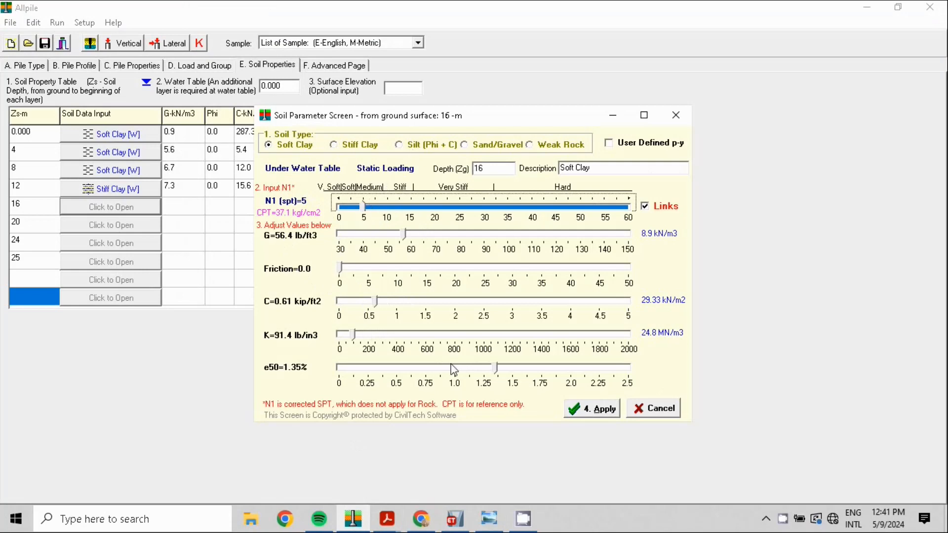
click(489, 525)
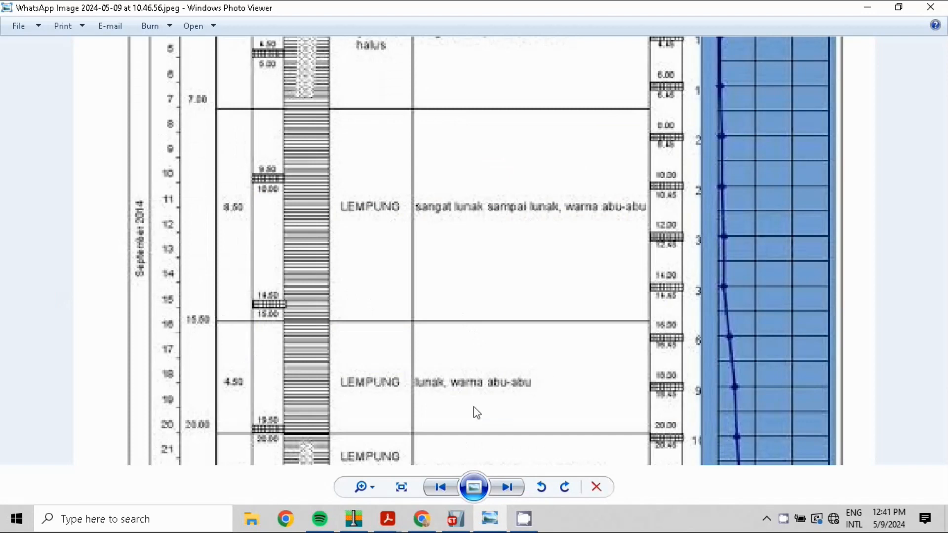
click(364, 528)
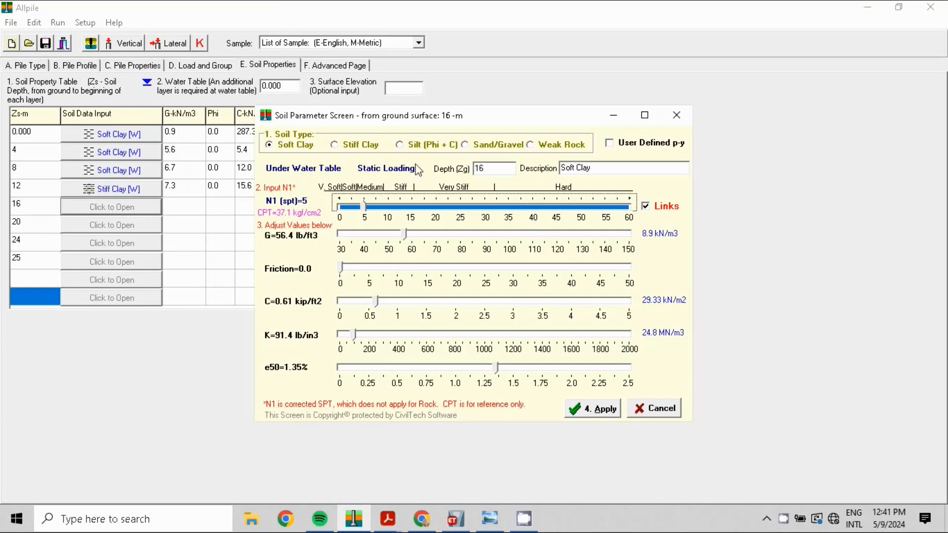
click(351, 145)
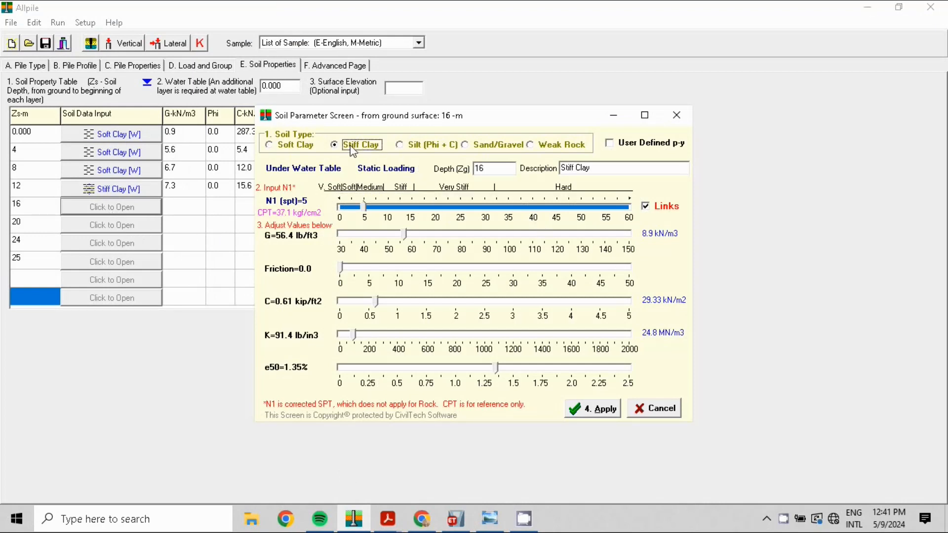
click(598, 413)
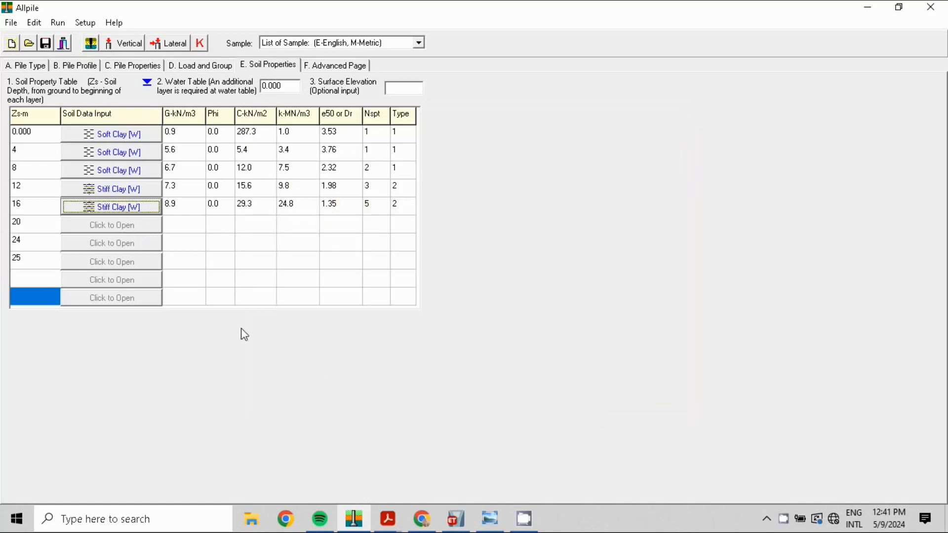
Step: Check the boring log at 20 m and assign Stiff Clay with an N1 (SPT) value of 11 to the 20 m layer
click(96, 228)
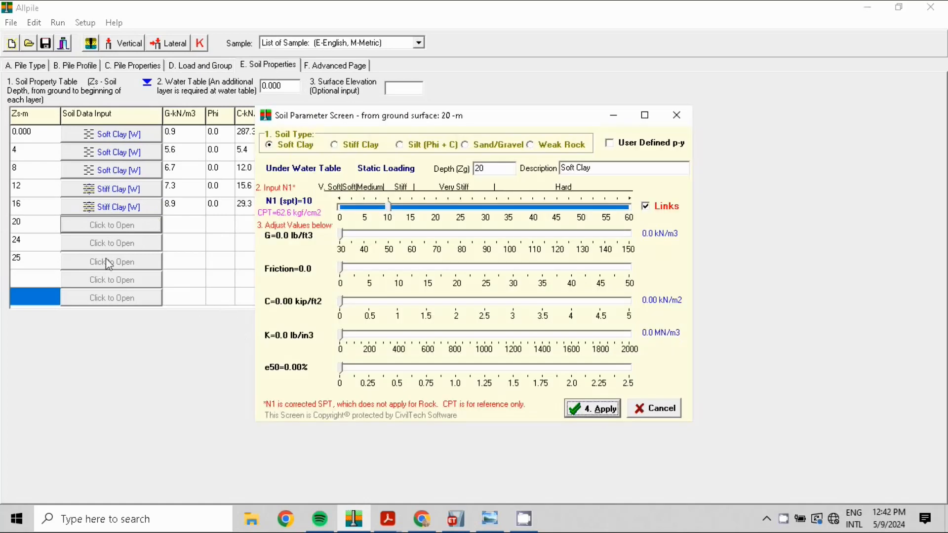
click(490, 519)
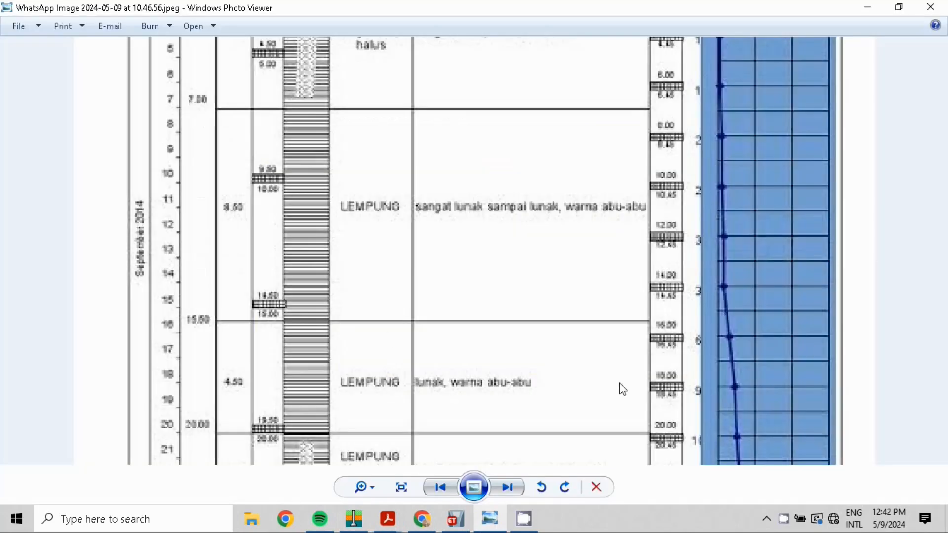
drag(618, 384, 645, 241)
drag(600, 319, 596, 282)
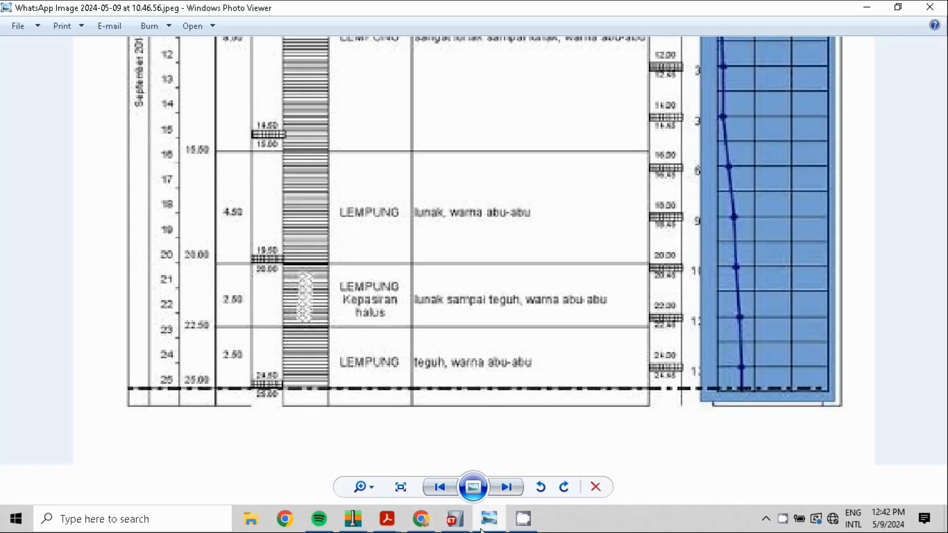
click(353, 521)
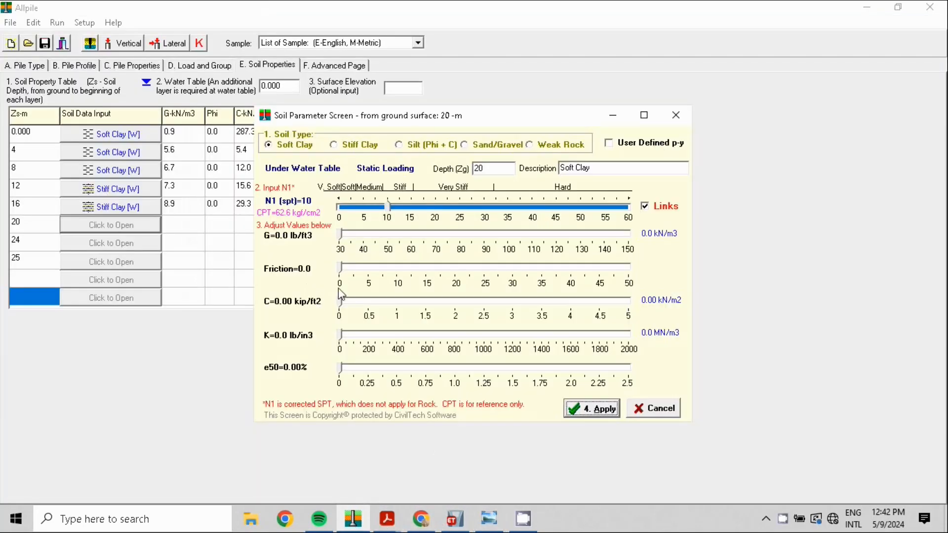
click(389, 211)
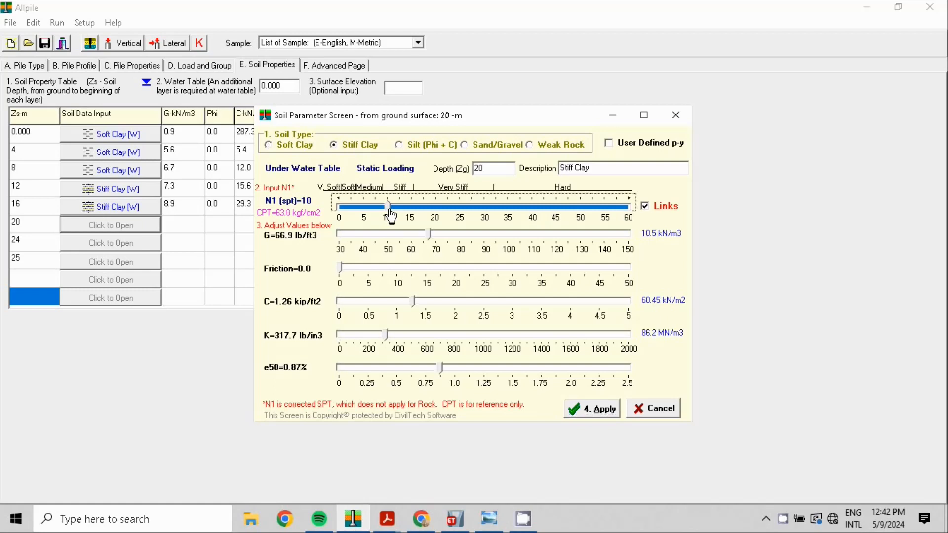
drag(391, 216, 392, 216)
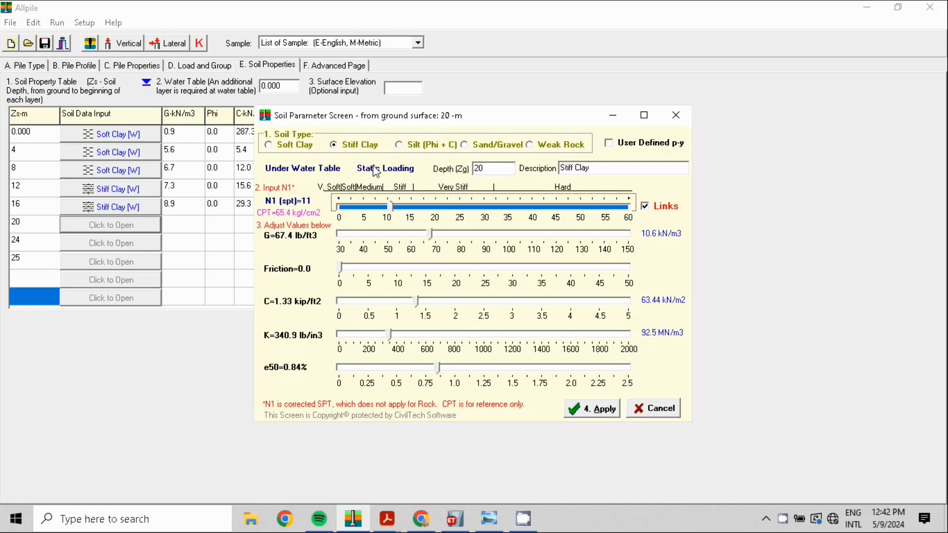
click(612, 416)
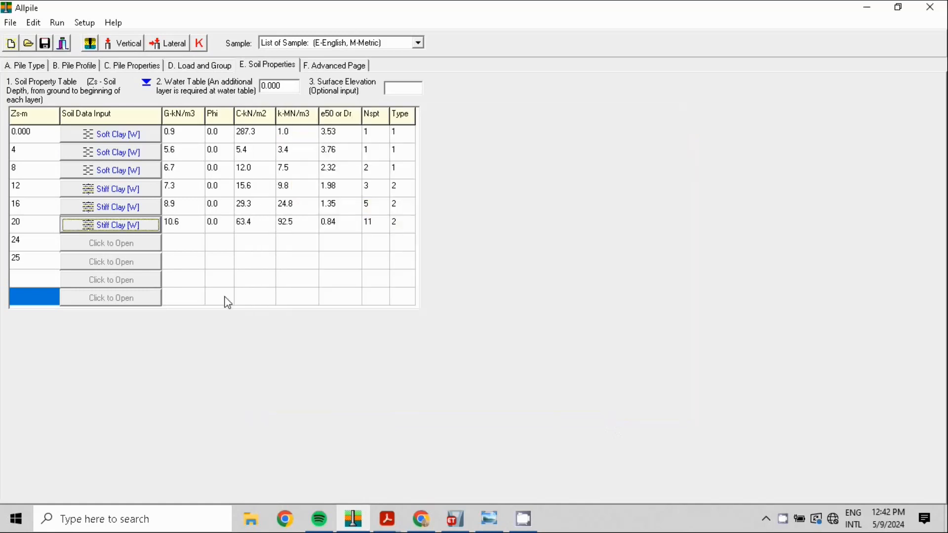
Step: Check the boring log at 24 m and assign Silt (Phi + C) with an N1 (SPT) value of 12 to the 24 m layer
click(110, 249)
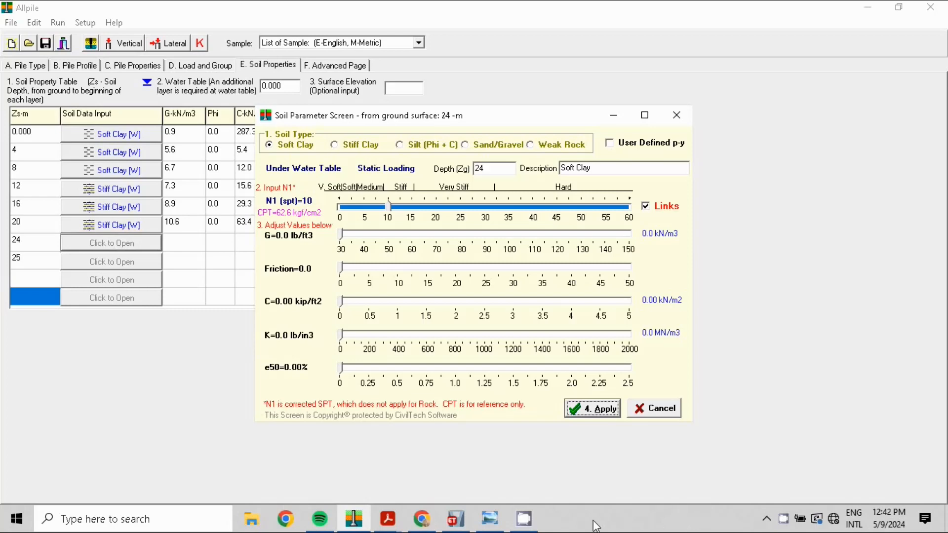
click(350, 526)
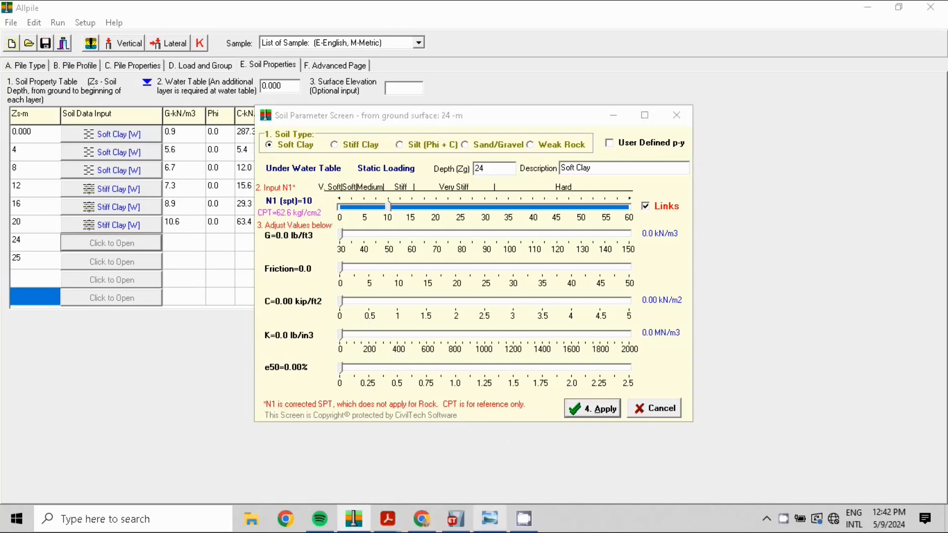
click(490, 520)
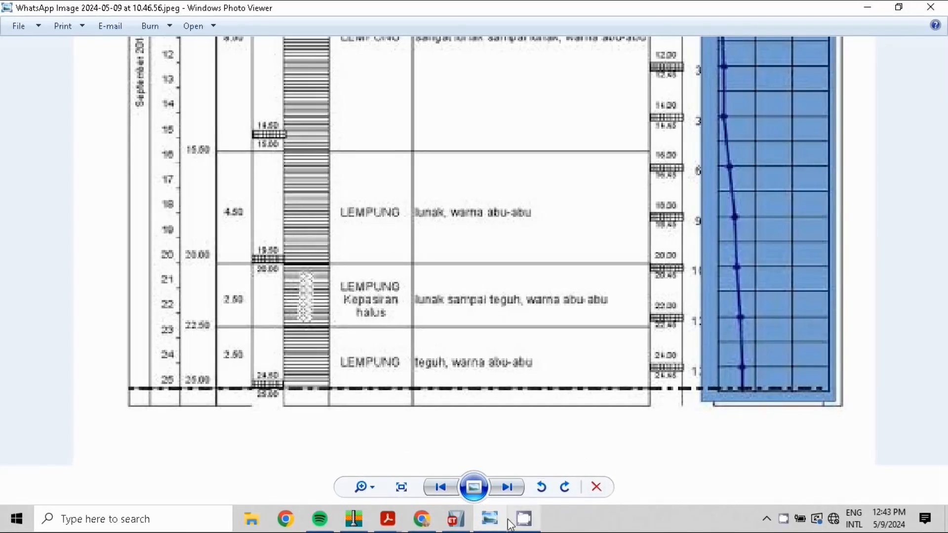
mouse_move(421, 518)
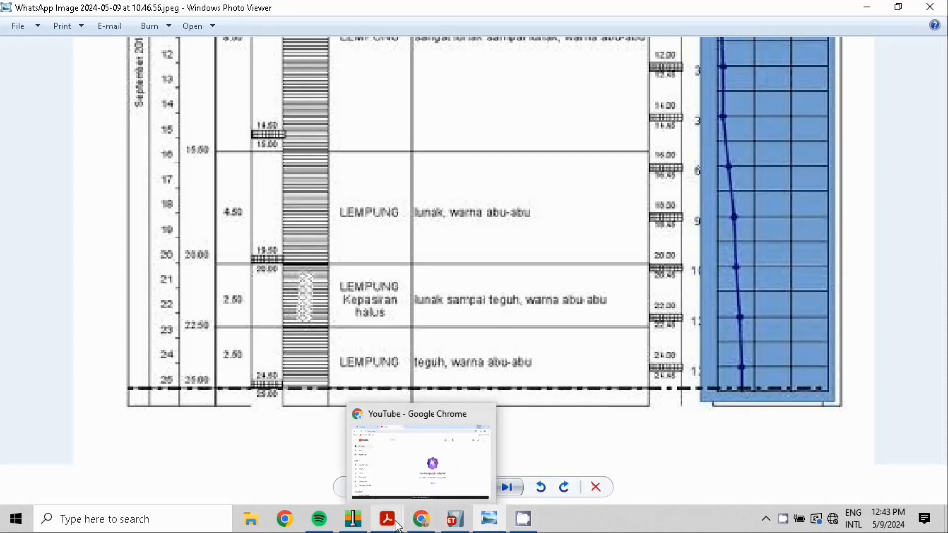
click(353, 518)
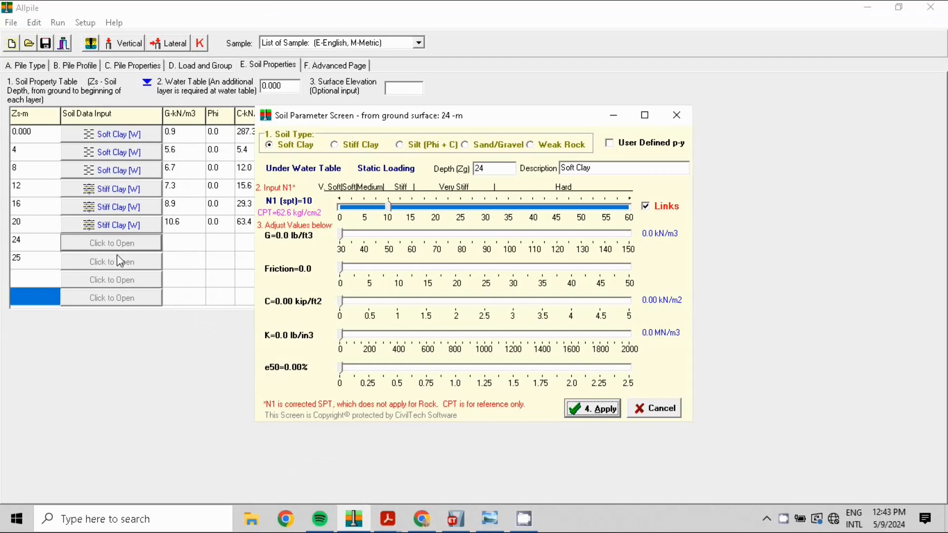
click(391, 208)
drag(390, 208, 401, 210)
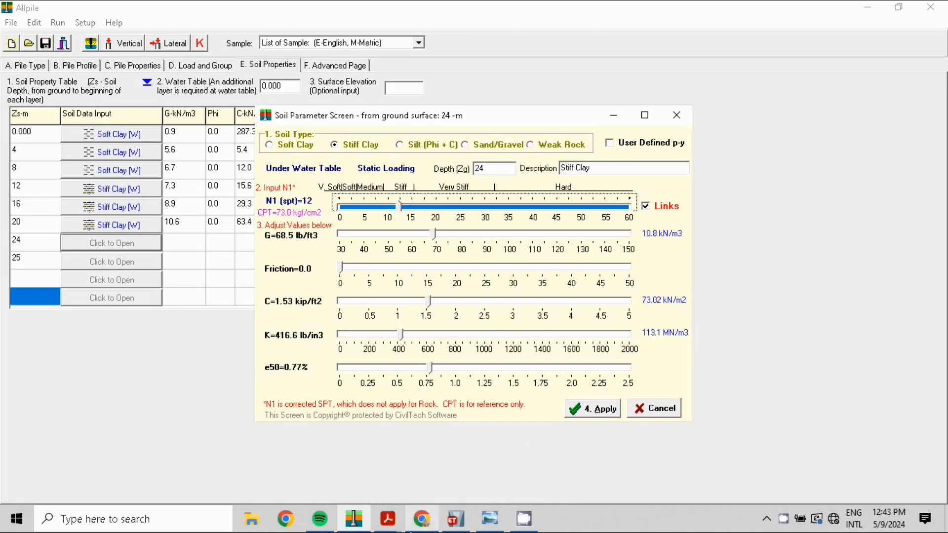
click(483, 520)
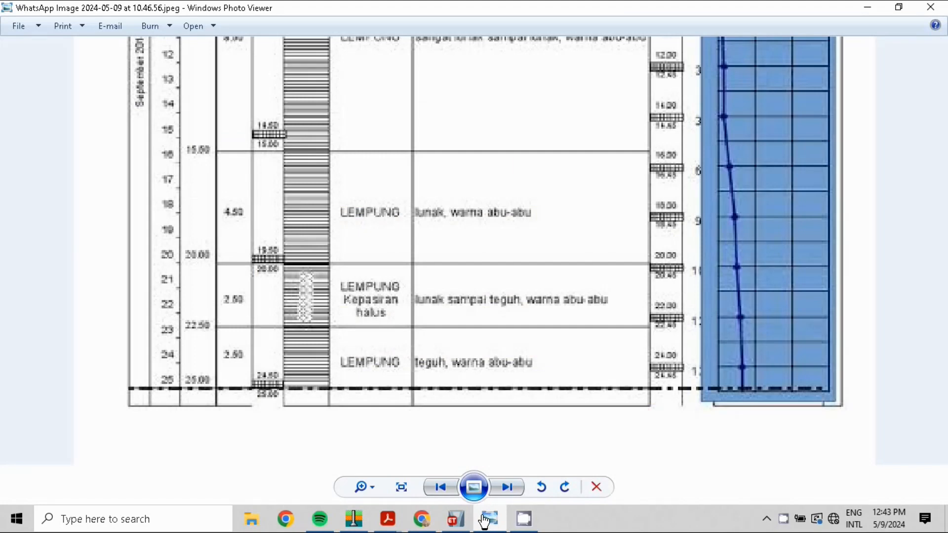
click(484, 520)
click(411, 148)
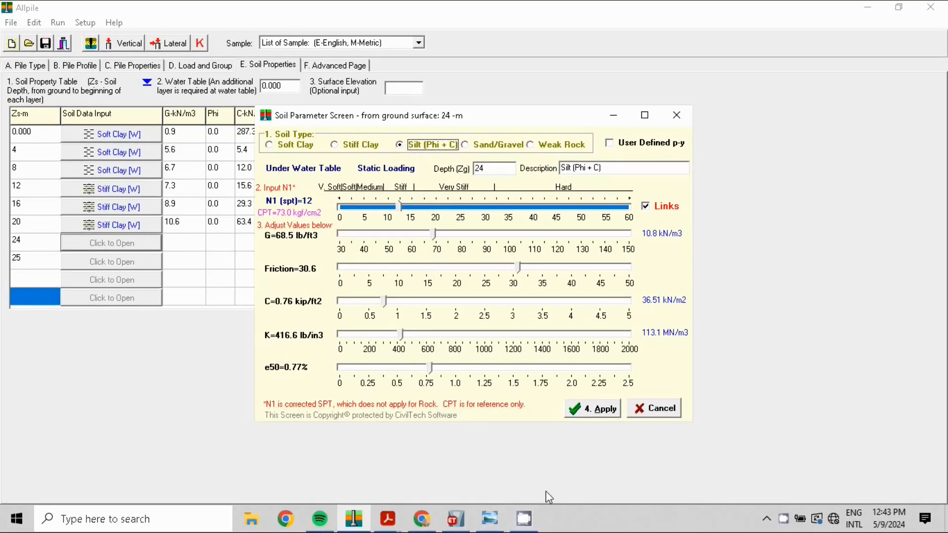
click(603, 412)
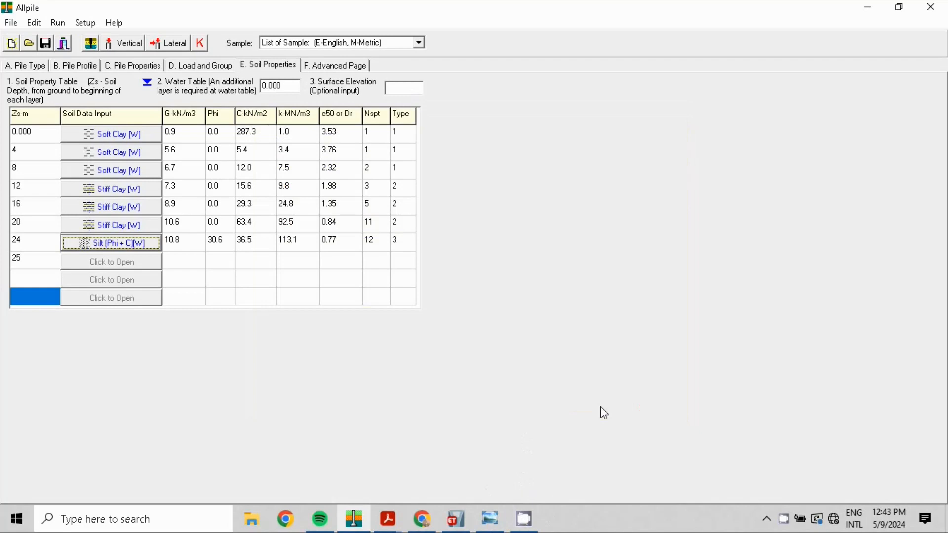
Step: Assign Silt (Phi + C) with an N1 (SPT) value of 12 to the 25 m layer and apply it
click(104, 267)
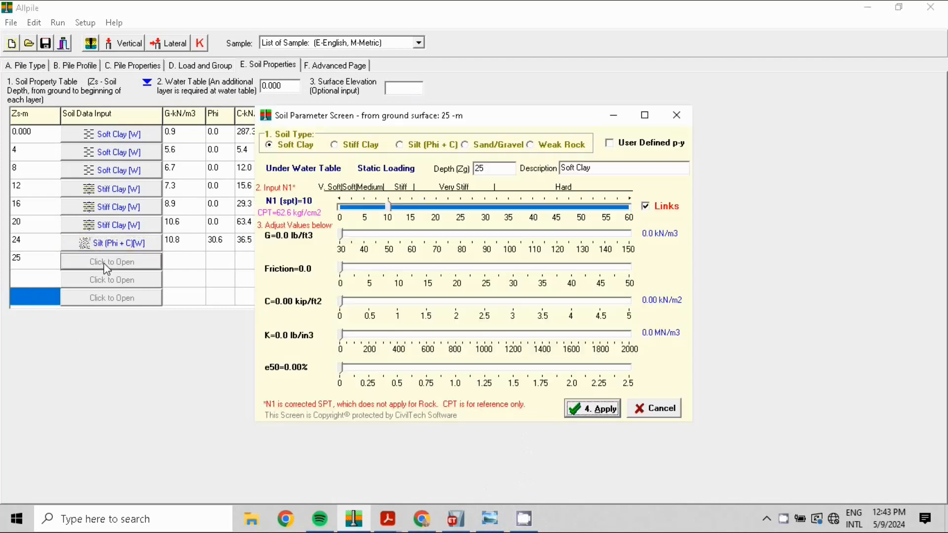
click(405, 143)
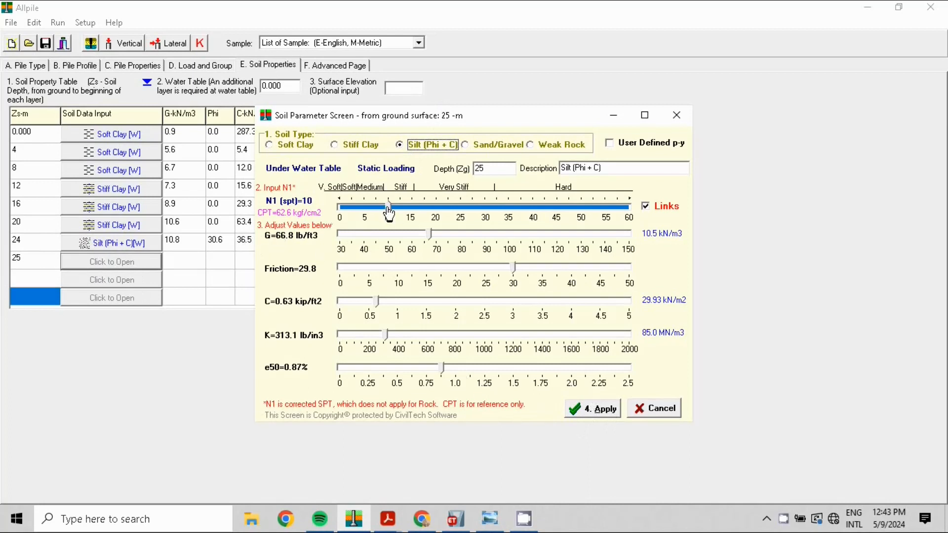
click(387, 207)
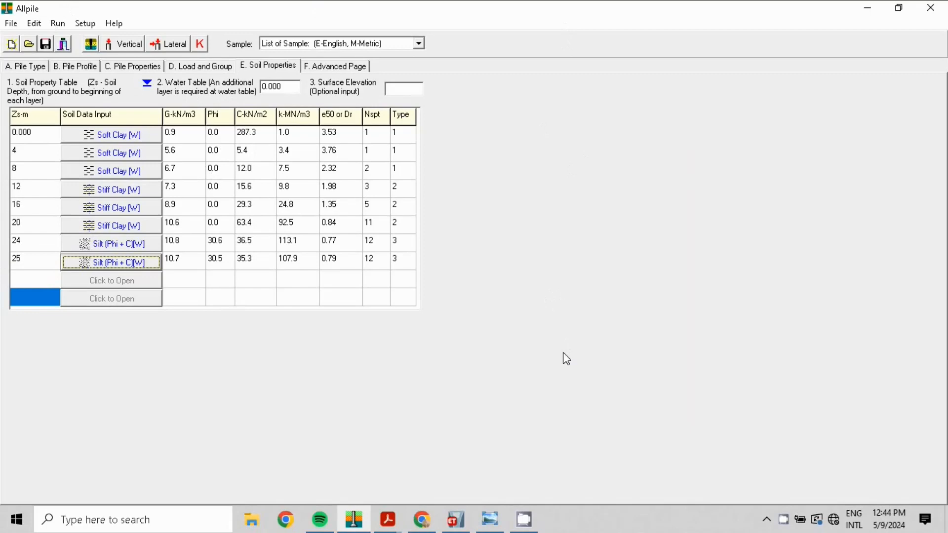
Step: Set the side factor of safety for downward load to 2 and preview the foundation profile and soil conditions
click(187, 69)
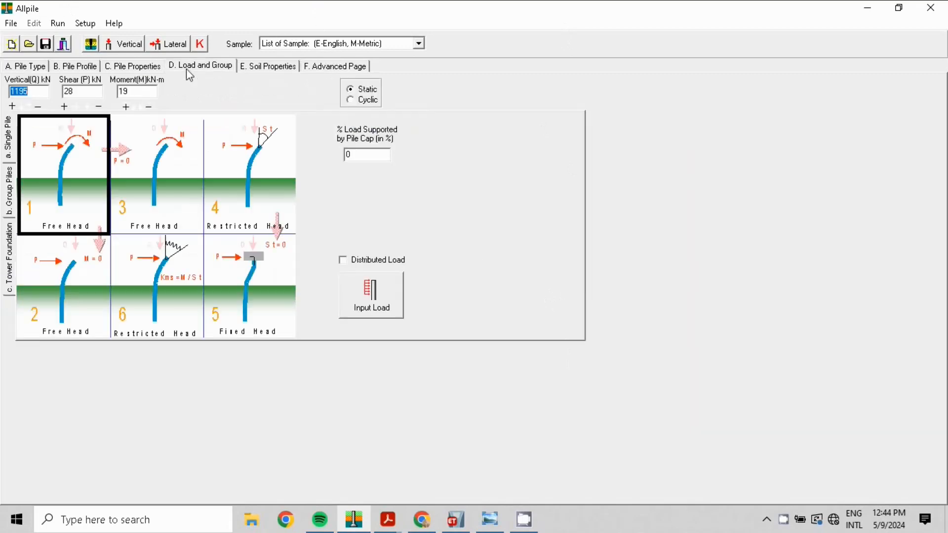
click(266, 68)
click(335, 67)
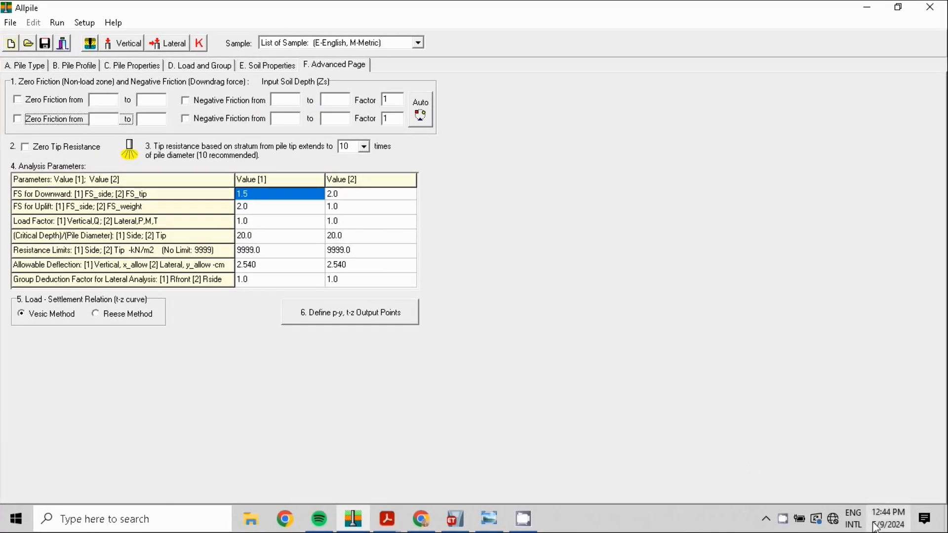
click(302, 199)
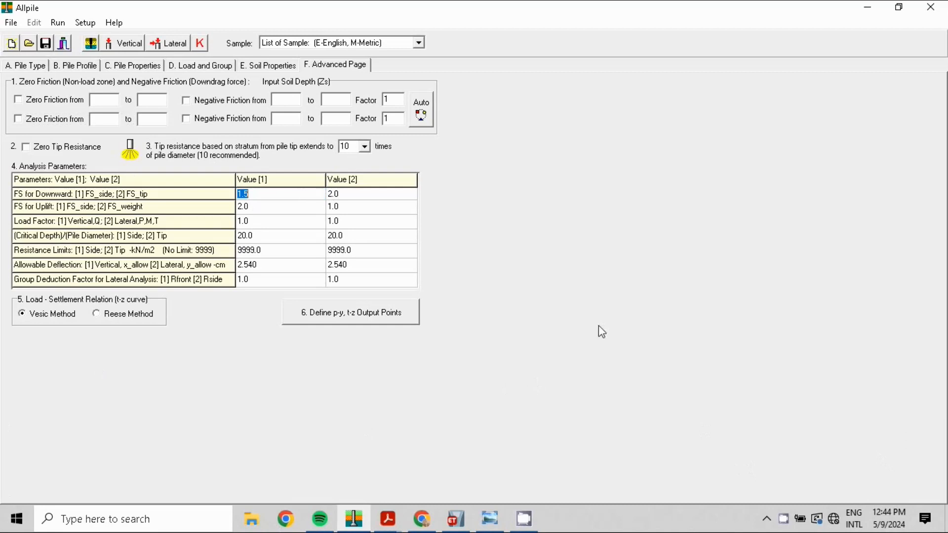
text(2)
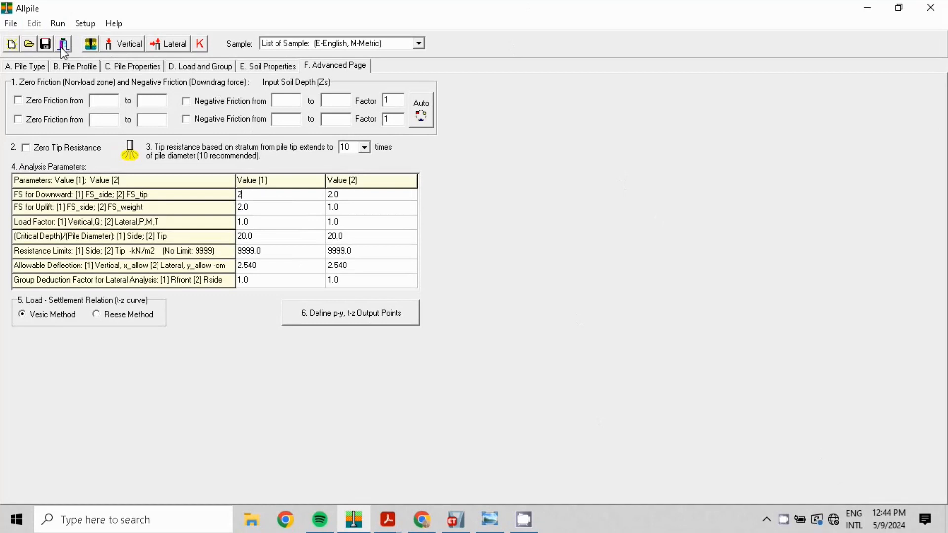
click(91, 45)
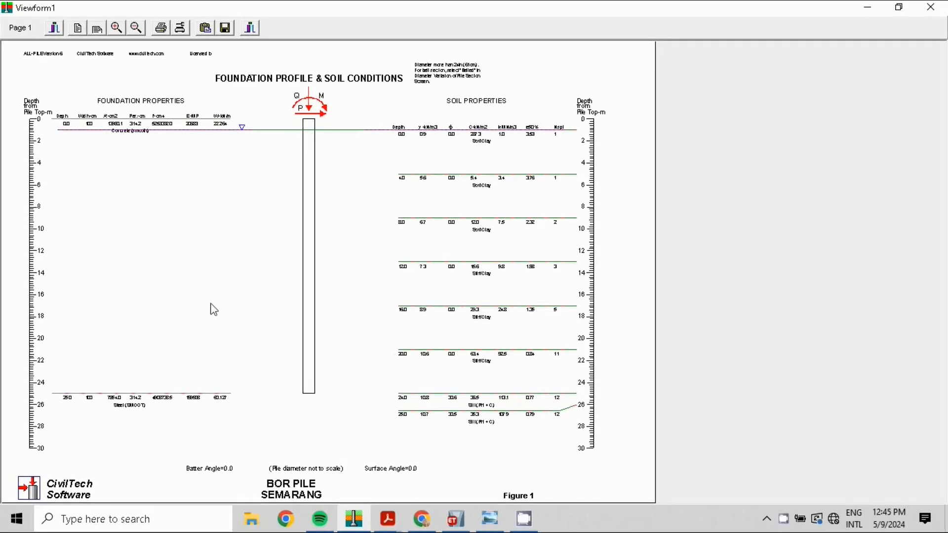
click(250, 29)
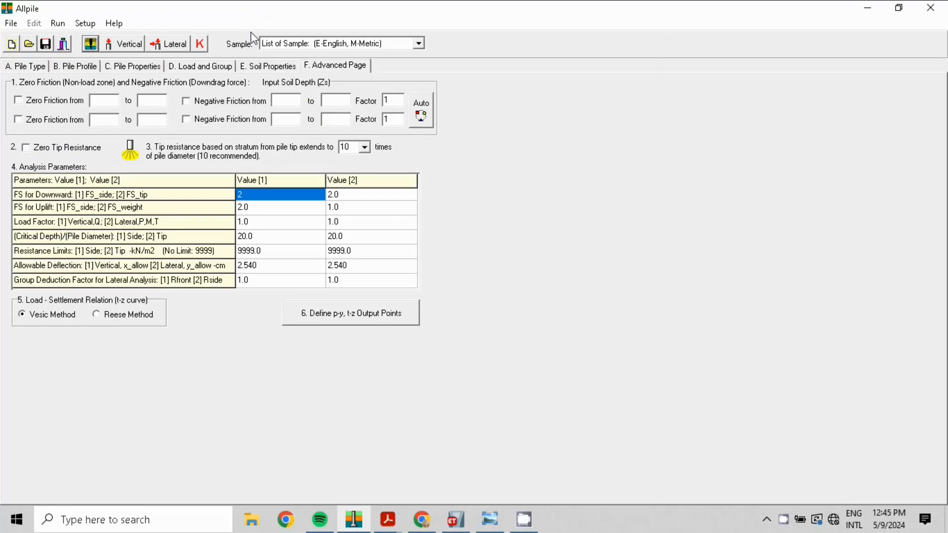
Step: Run the vertical analysis and examine the data table of soil stress, side resistance and axial force against depth
click(125, 44)
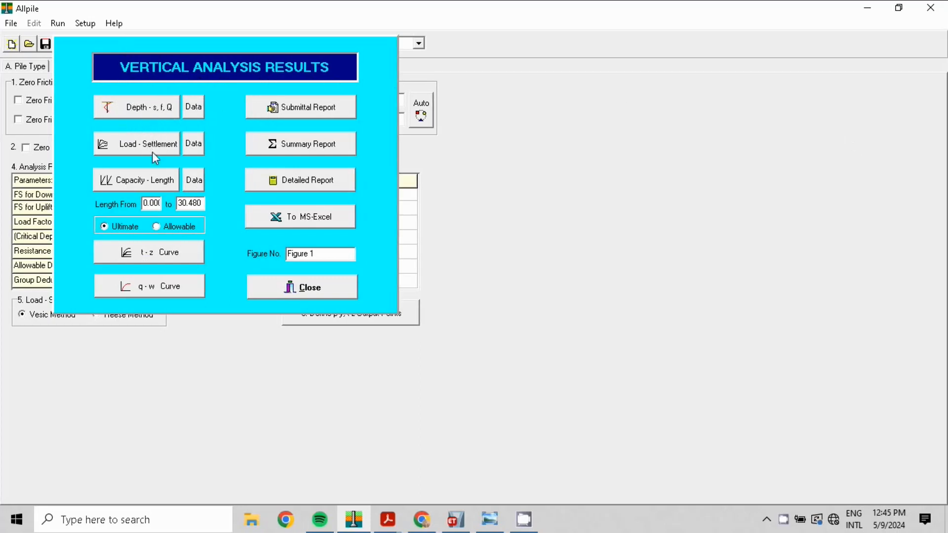
click(197, 108)
click(191, 114)
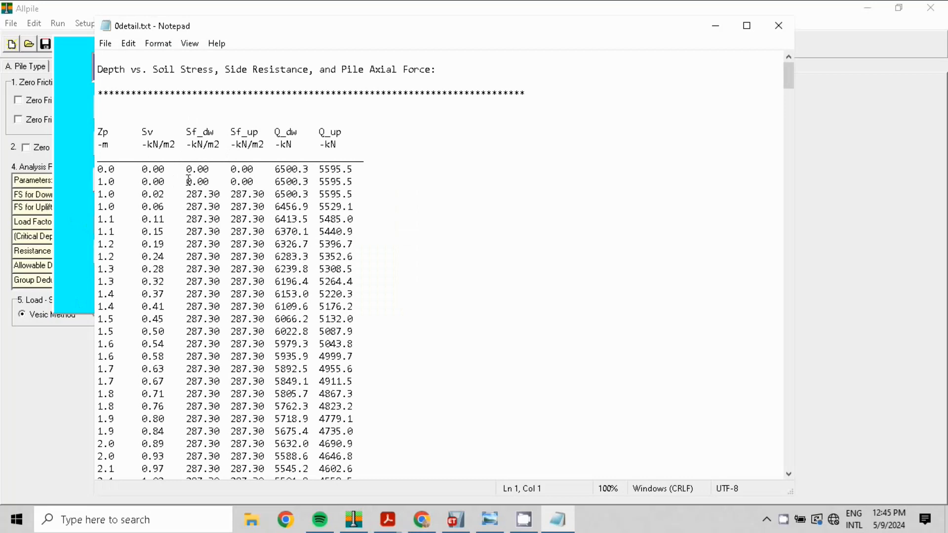
scroll(290, 247, down, 20)
scroll(281, 257, down, 10)
scroll(281, 257, up, 20)
click(778, 25)
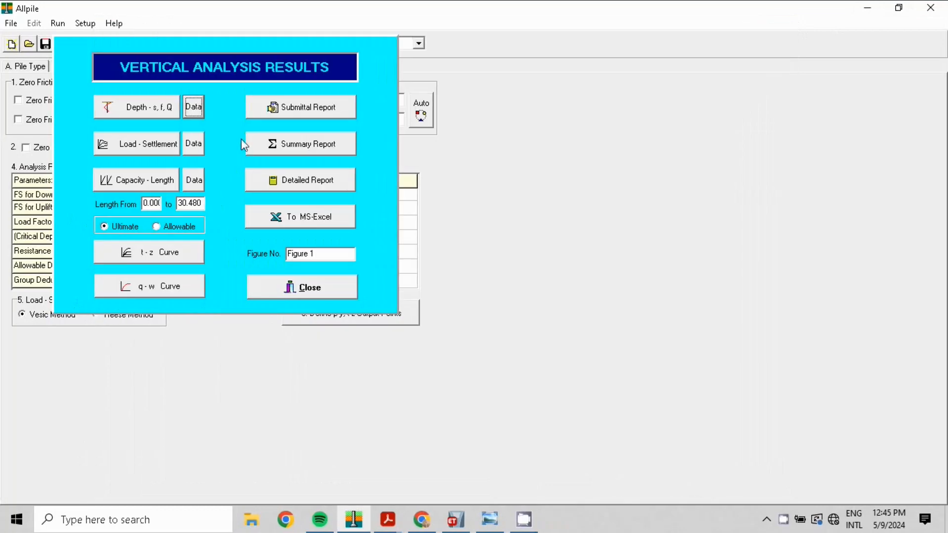
Step: Examine the vertical analysis data tables for load versus settlement and for capacity versus pile length
click(194, 143)
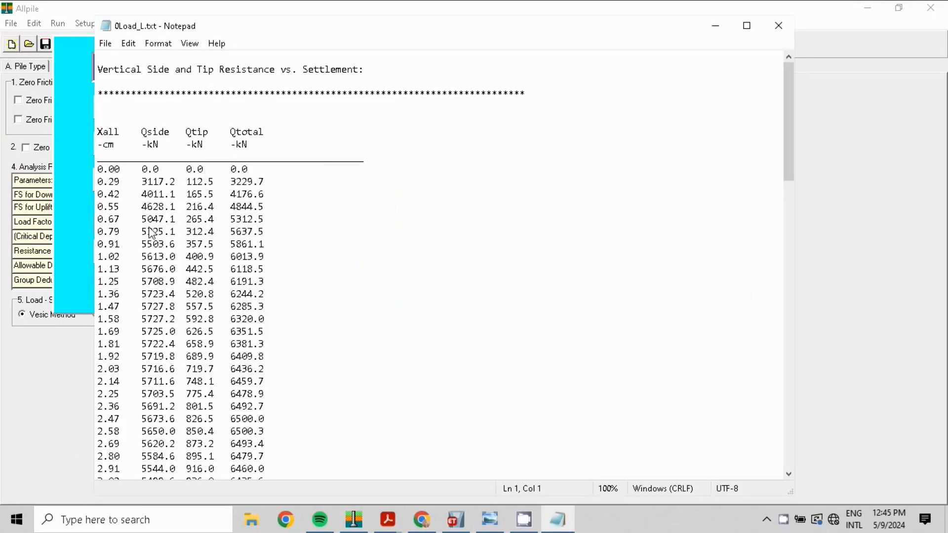
scroll(152, 233, down, 10)
scroll(152, 234, down, 17)
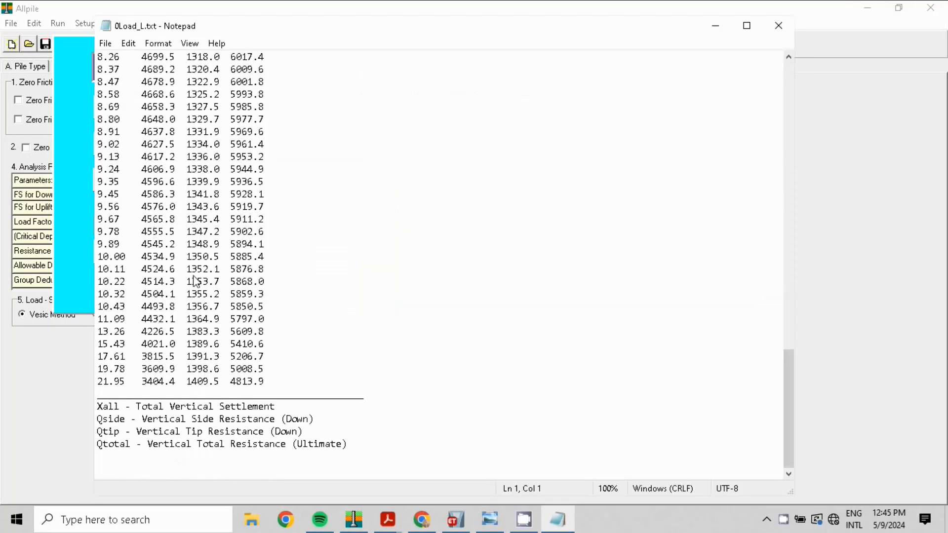
scroll(196, 282, up, 20)
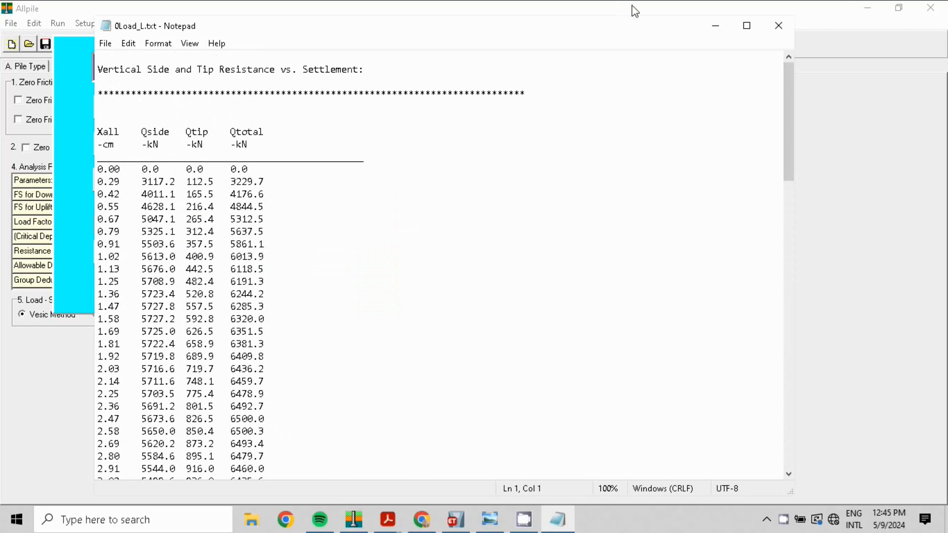
click(779, 25)
click(195, 183)
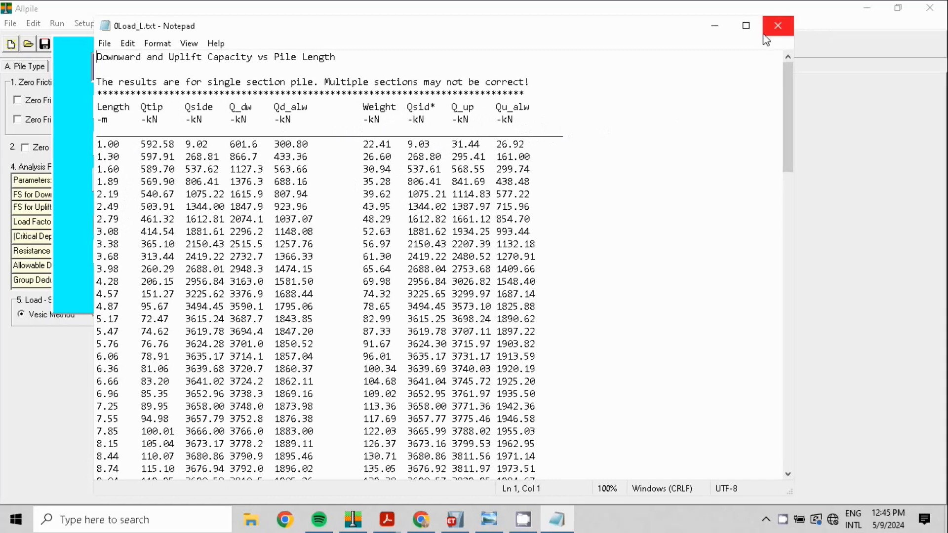
click(778, 25)
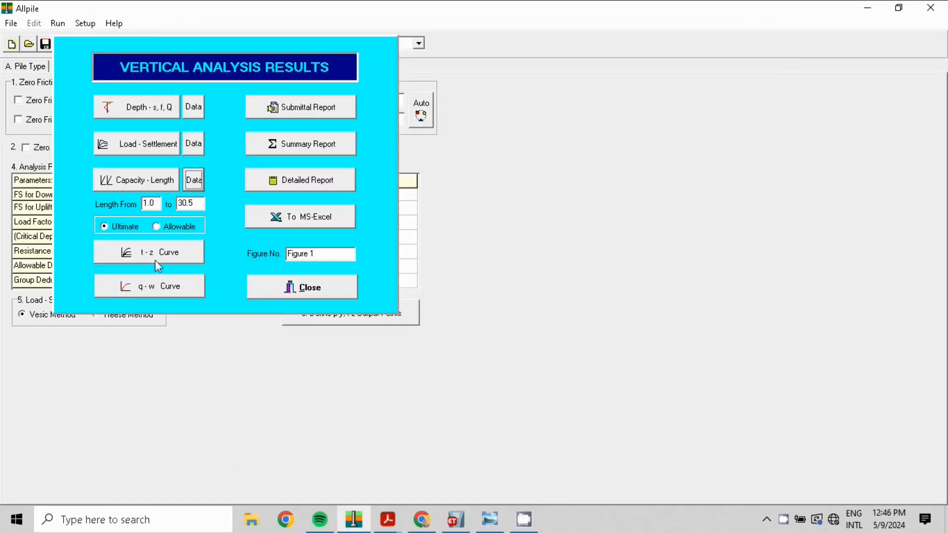
Step: Review the t-z side resistance curve and the vertical analysis submittal report, including capacity and settlement
click(141, 256)
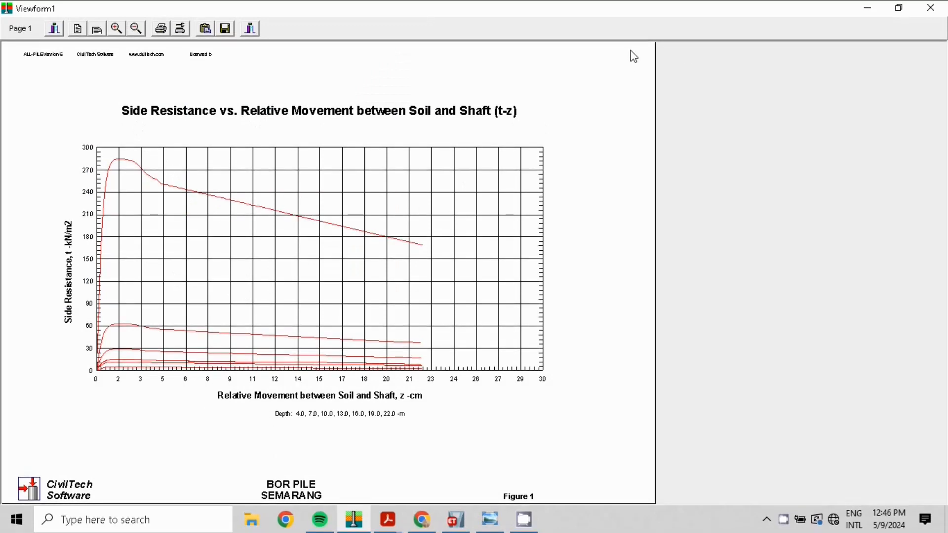
click(248, 29)
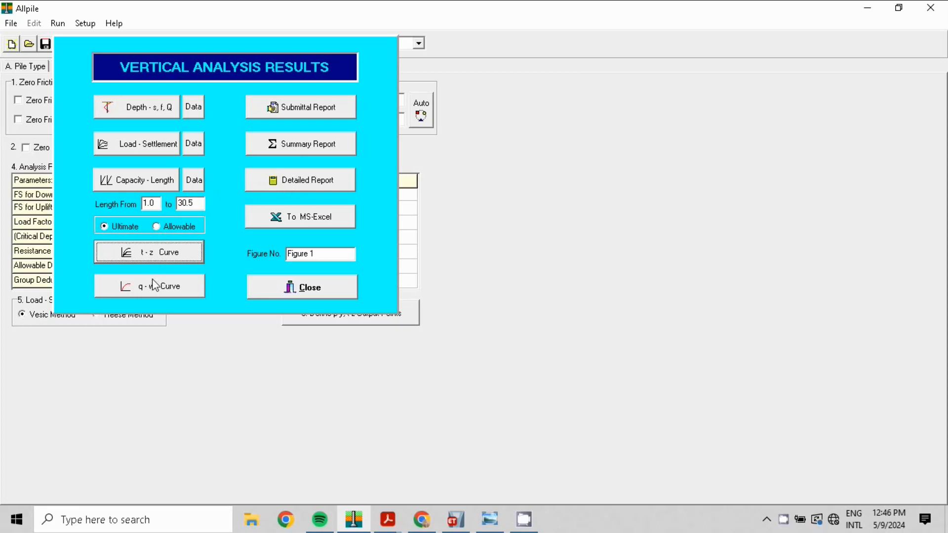
click(301, 105)
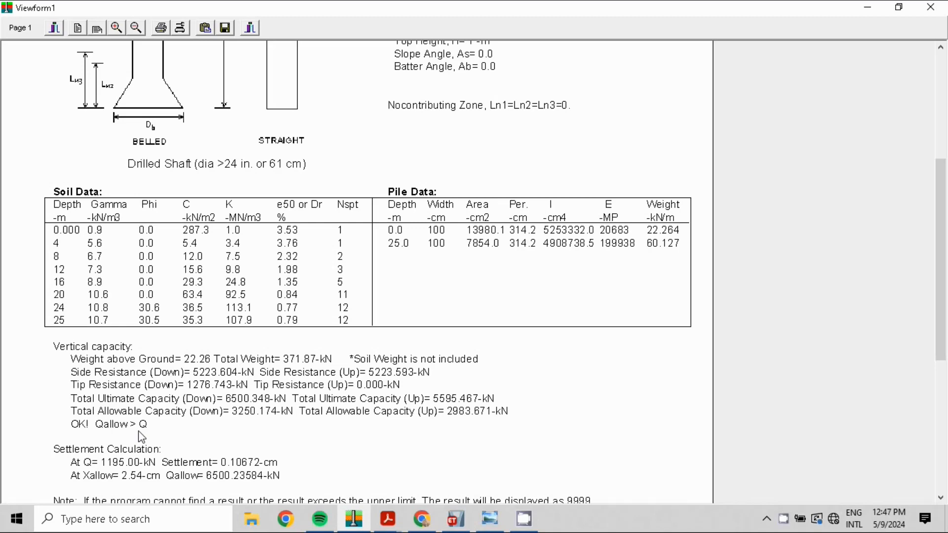
click(249, 28)
Step: Read through the vertical analysis summary report for capacities, settlement and safety factors, and close the vertical results
click(305, 148)
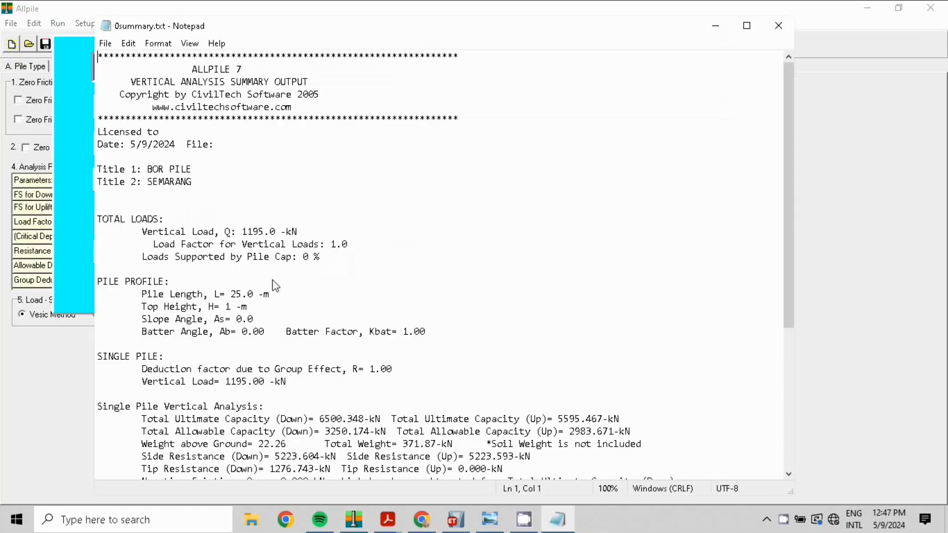
scroll(213, 306, down, 6)
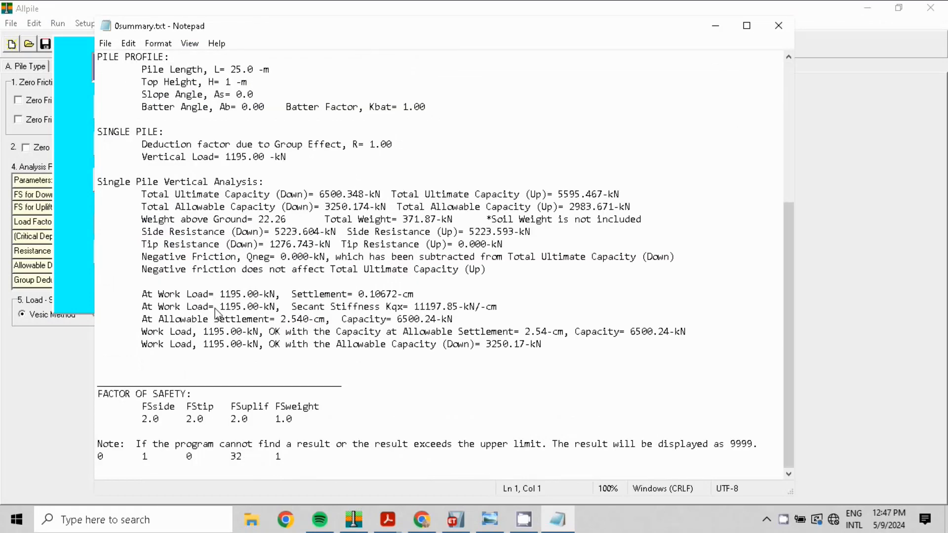
scroll(215, 312, up, 6)
scroll(208, 291, down, 6)
scroll(243, 133, up, 6)
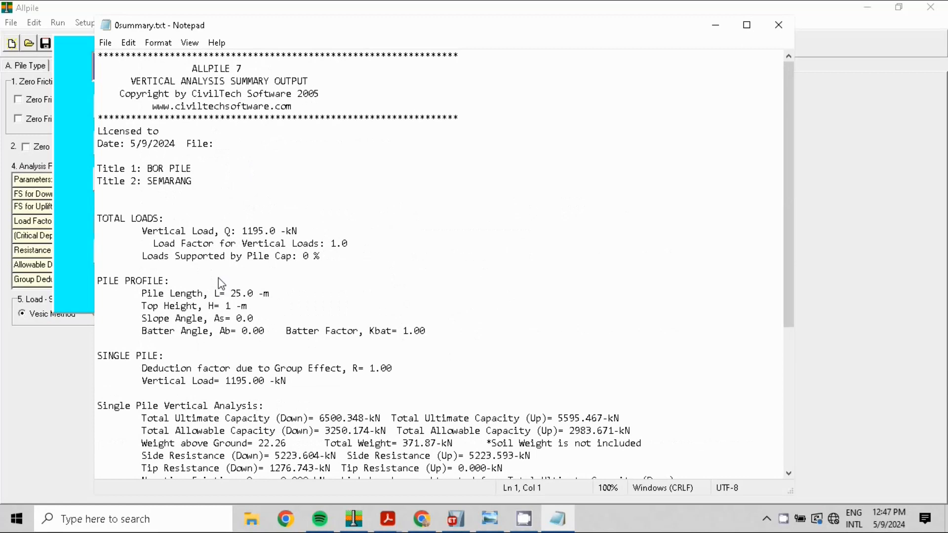
scroll(195, 395, down, 6)
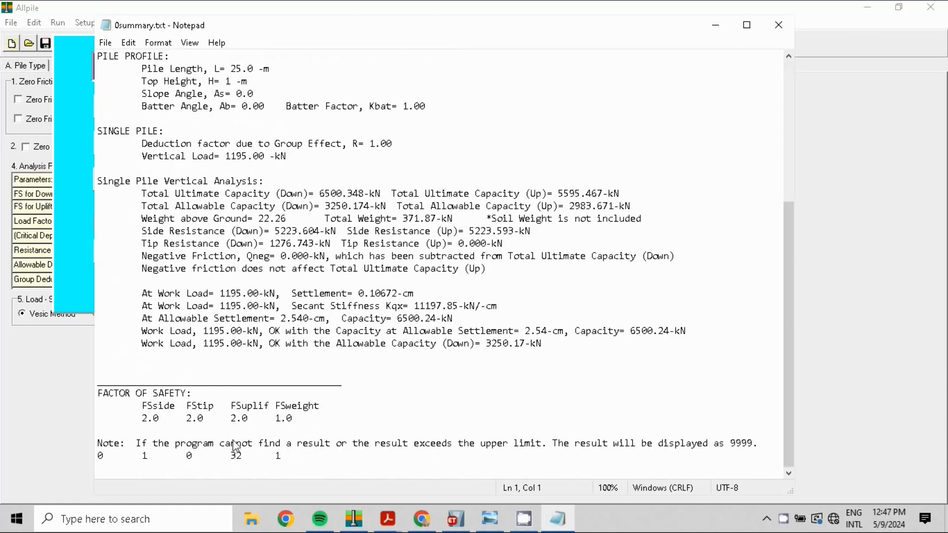
click(778, 25)
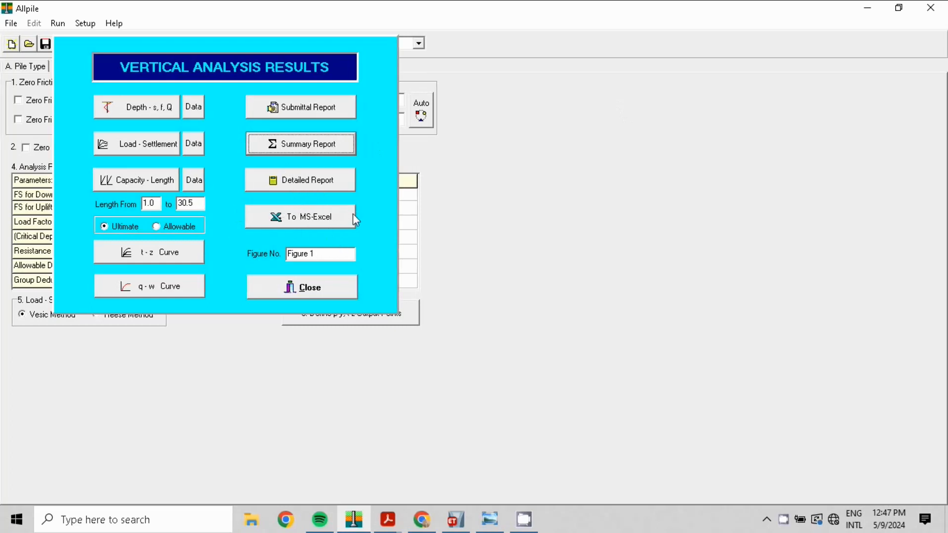
click(309, 288)
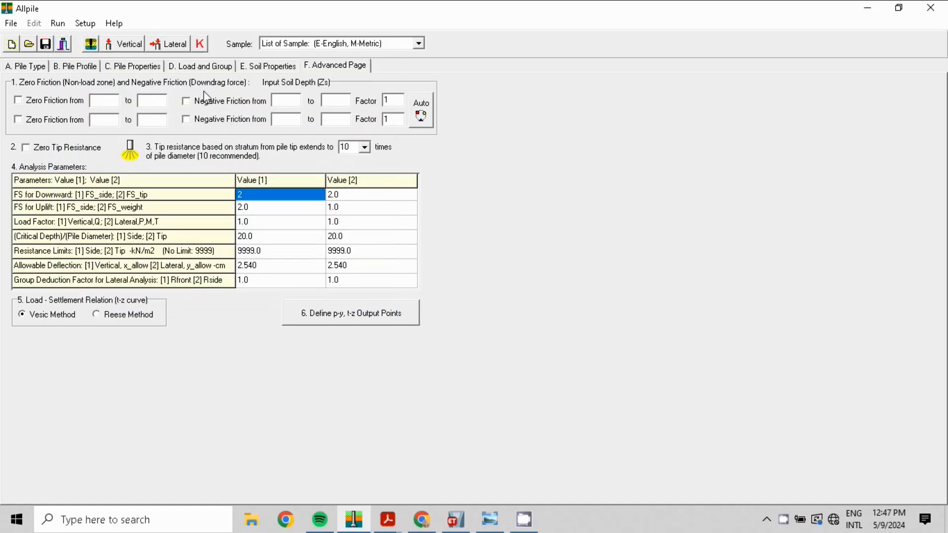
Step: Run the lateral analysis and review its submittal report at a larger zoom
click(174, 47)
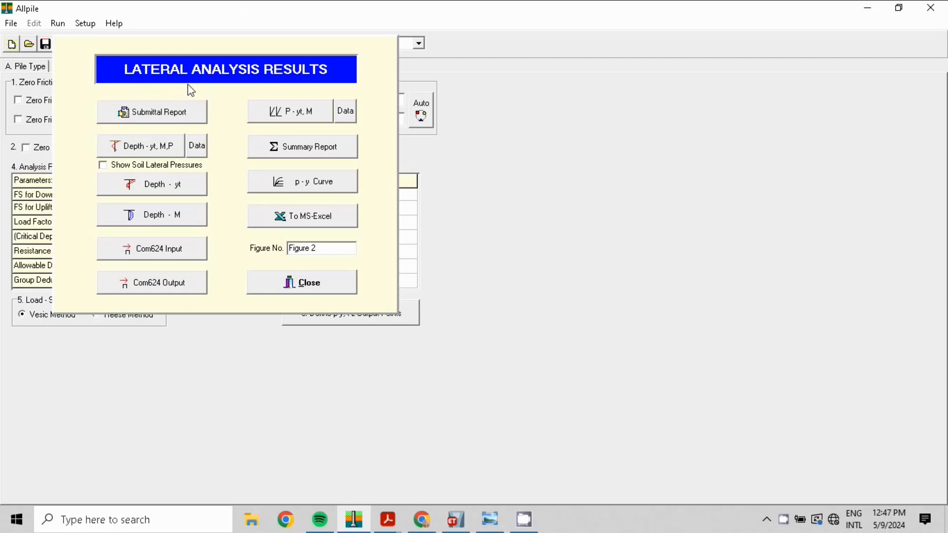
click(164, 114)
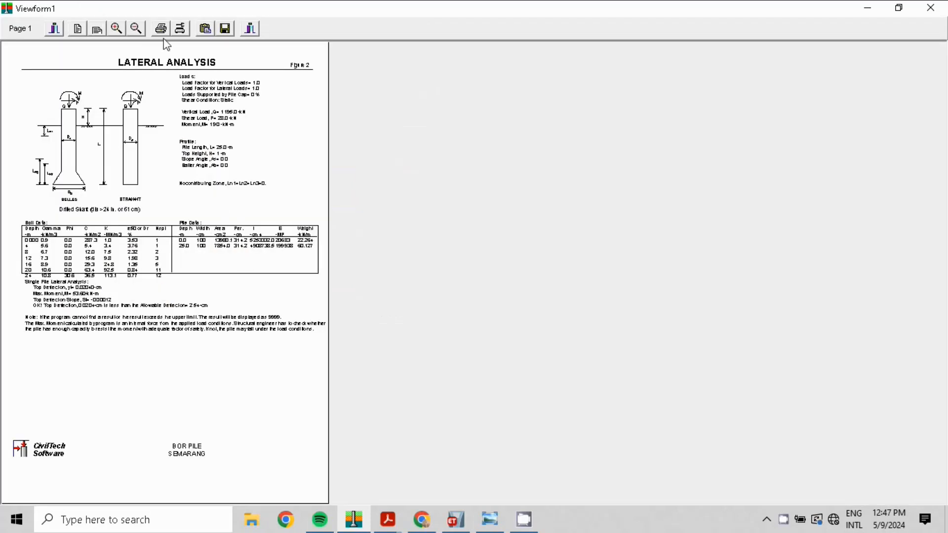
click(117, 28)
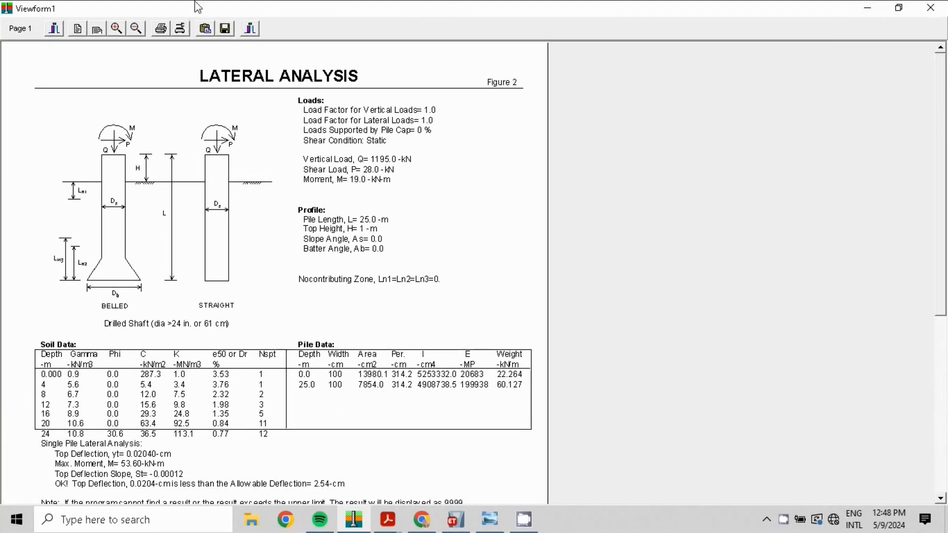
click(250, 29)
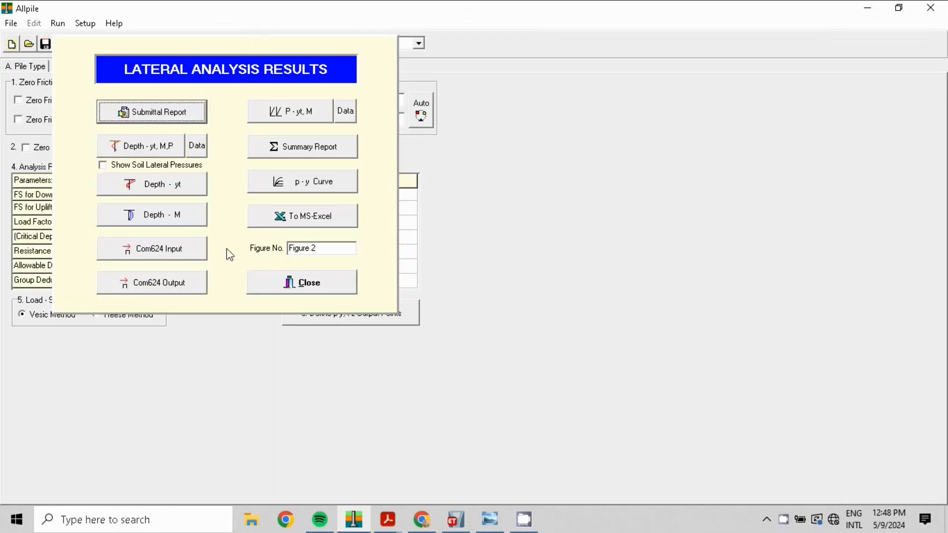
Step: Examine the lateral depth data table and the plots of pile deflection and pile moment versus loading
click(205, 149)
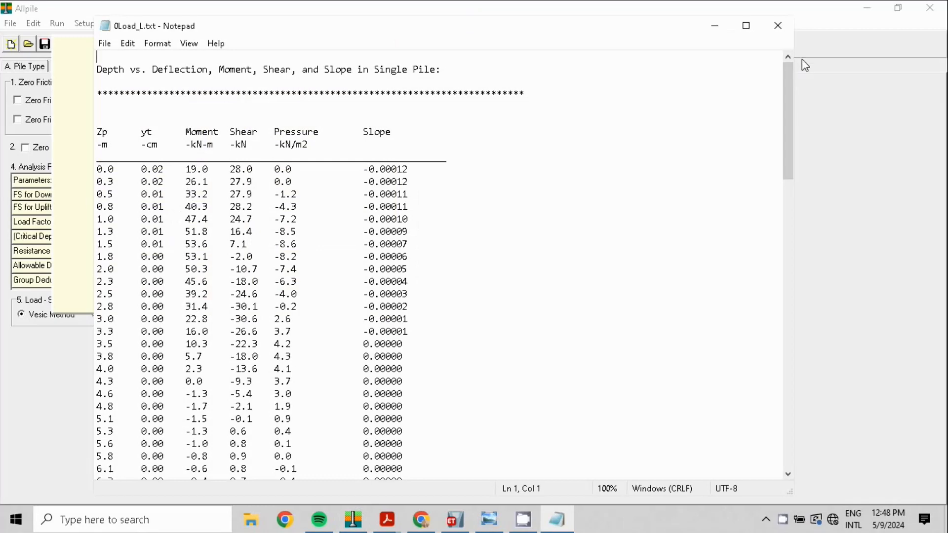
click(779, 25)
click(187, 179)
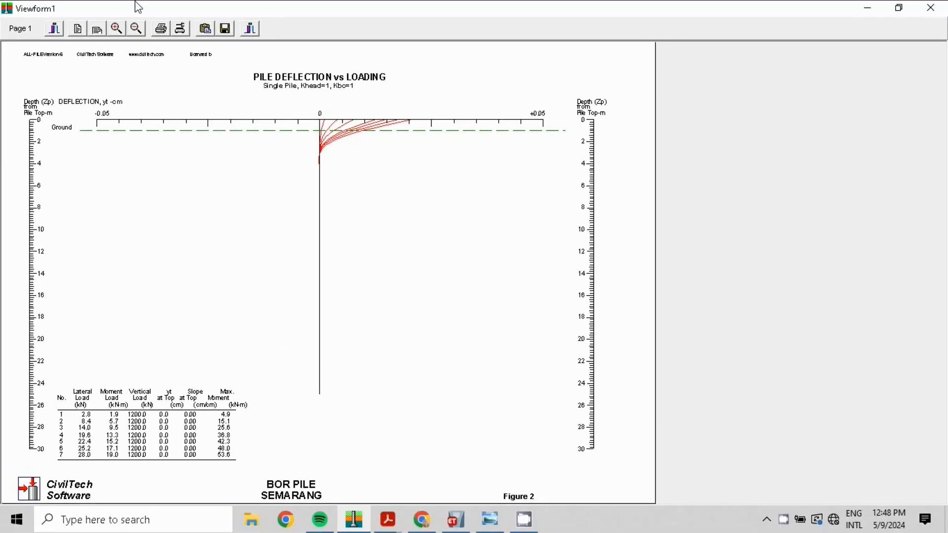
click(251, 28)
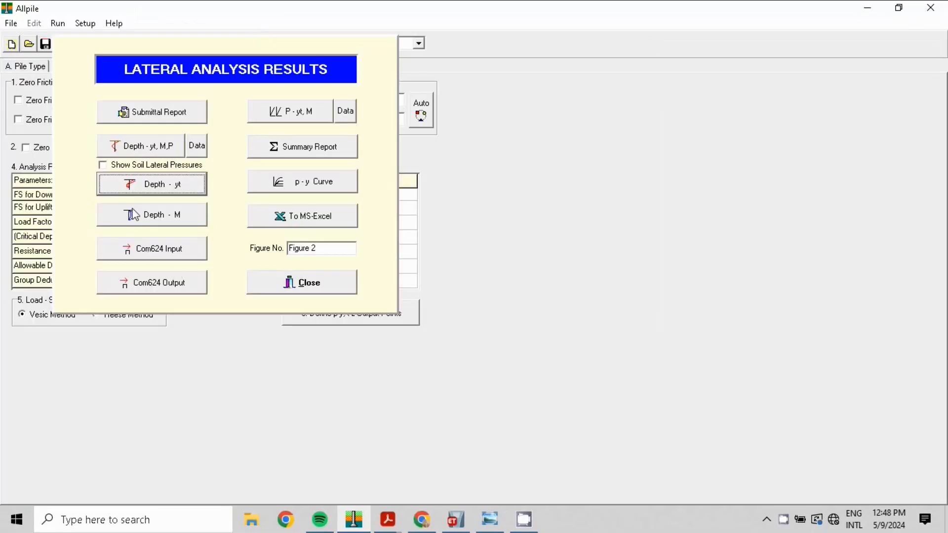
click(162, 217)
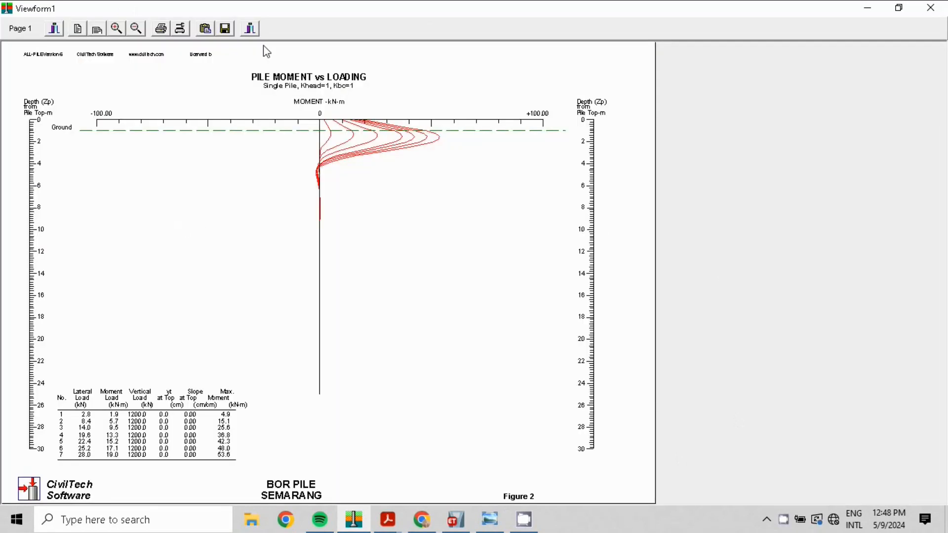
click(250, 28)
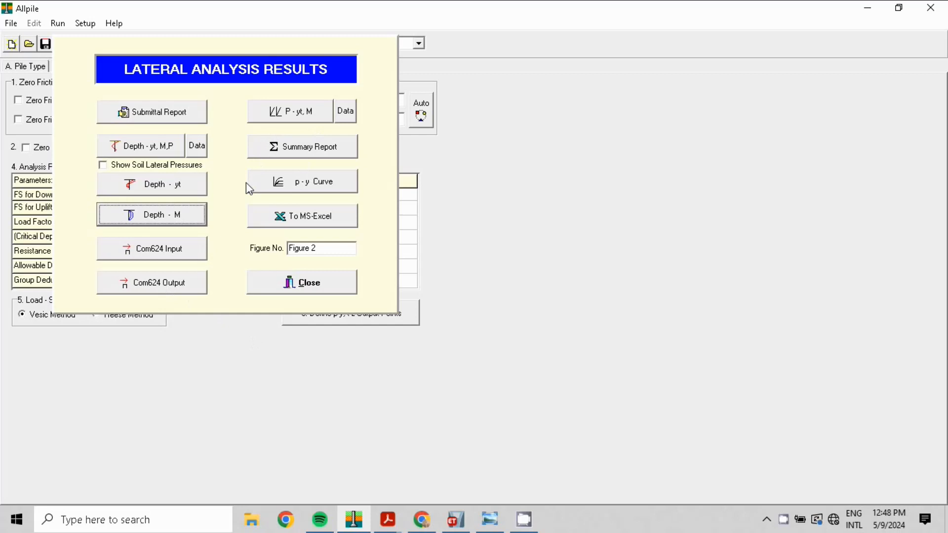
Step: Review the plot of lateral load against deflection and maximum moment, and read the lateral analysis summary report
click(290, 113)
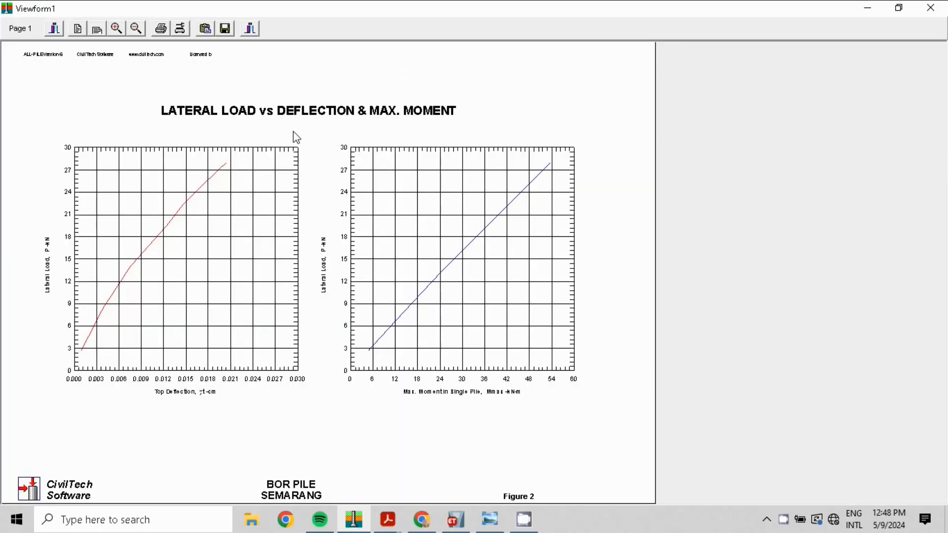
click(250, 28)
click(266, 142)
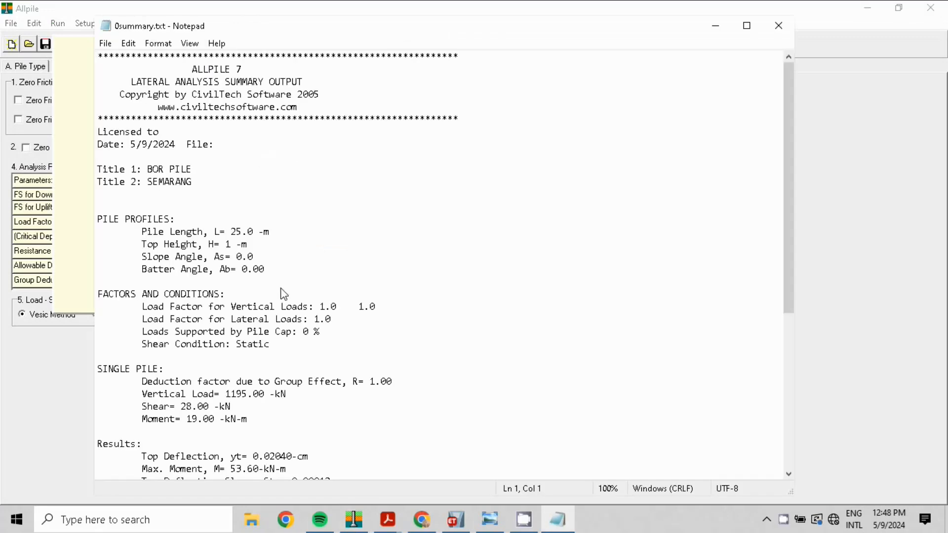
scroll(284, 294, down, 7)
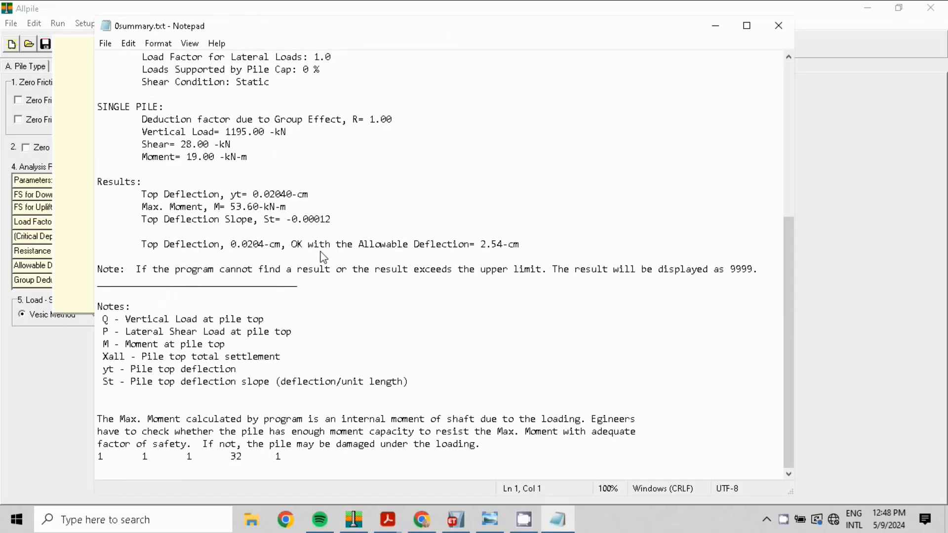
Step: Recheck the lateral analysis summary report from its pile profile data to the deflection results, and close the lateral results
scroll(144, 286, up, 7)
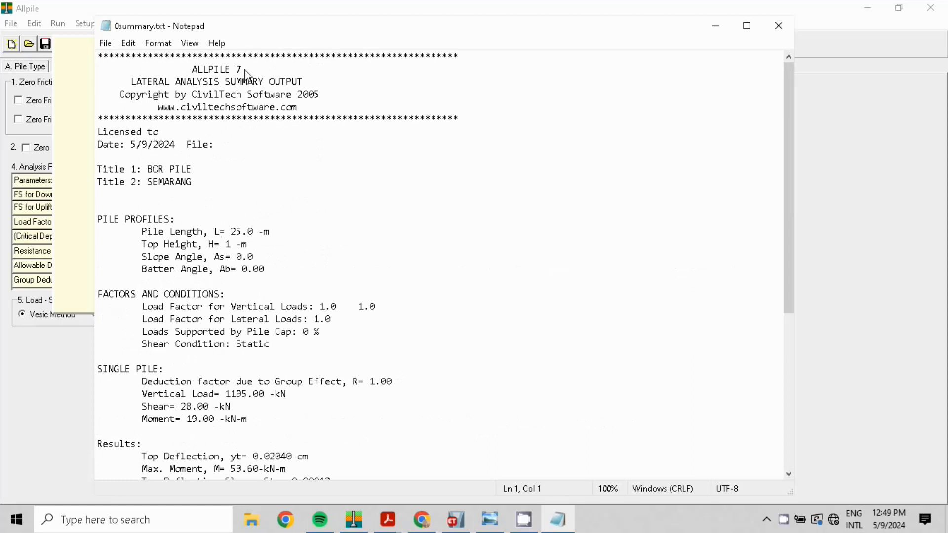
scroll(278, 334, down, 7)
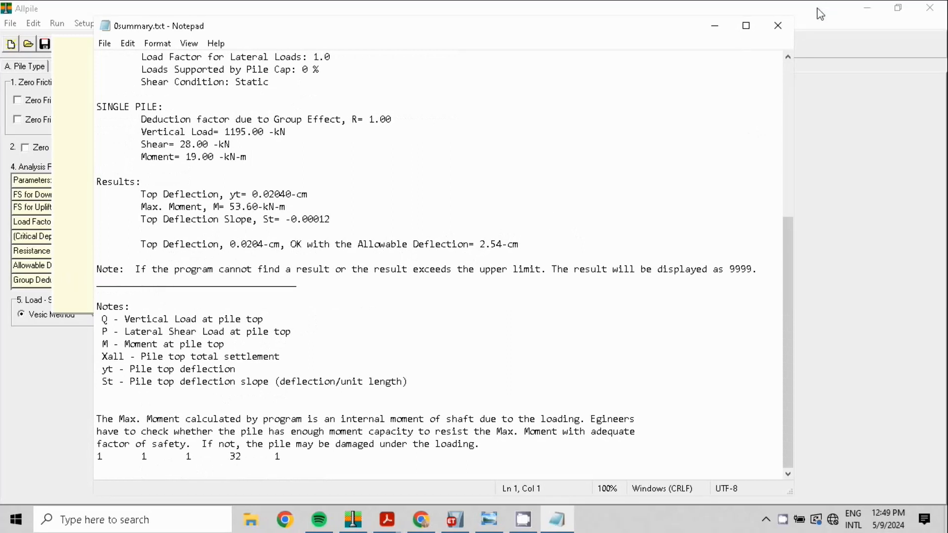
click(779, 25)
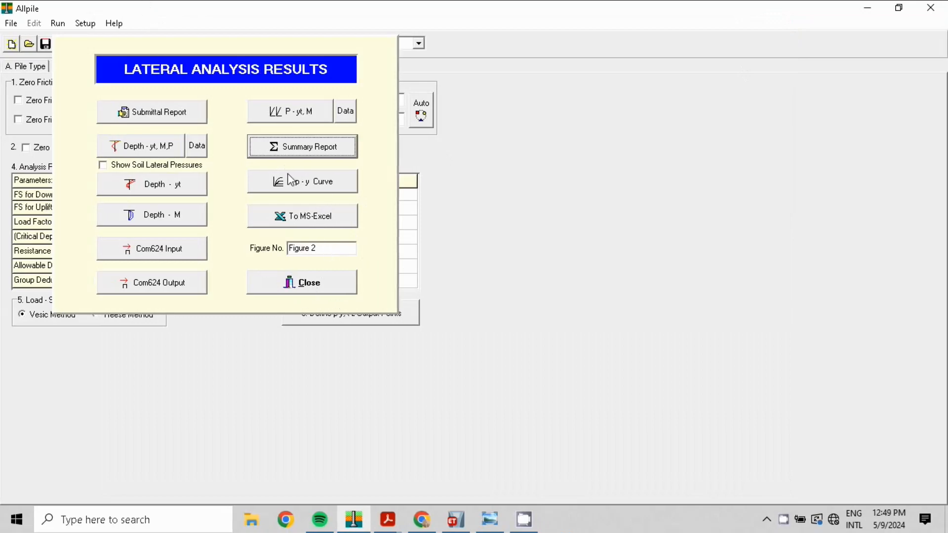
click(325, 290)
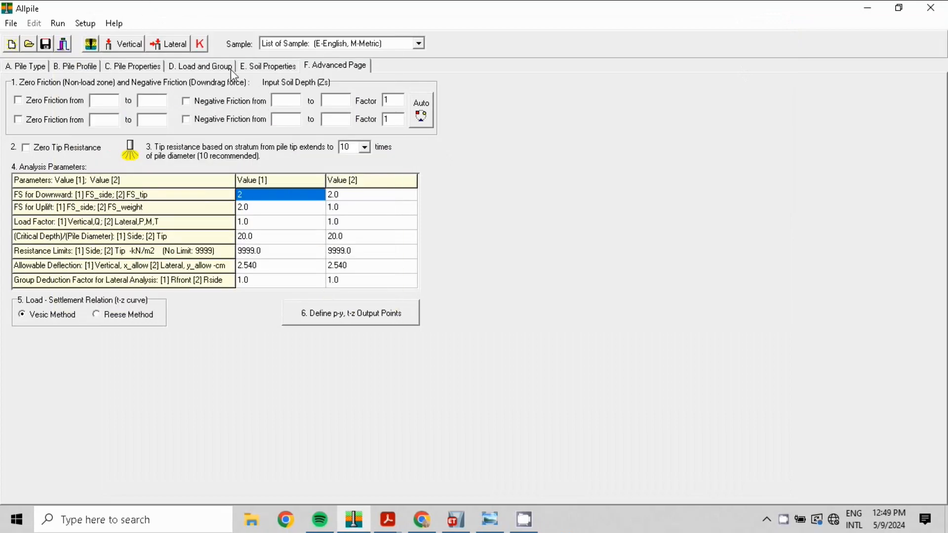
Step: Run the pile stiffness analysis and take a first look at its summary report
click(200, 43)
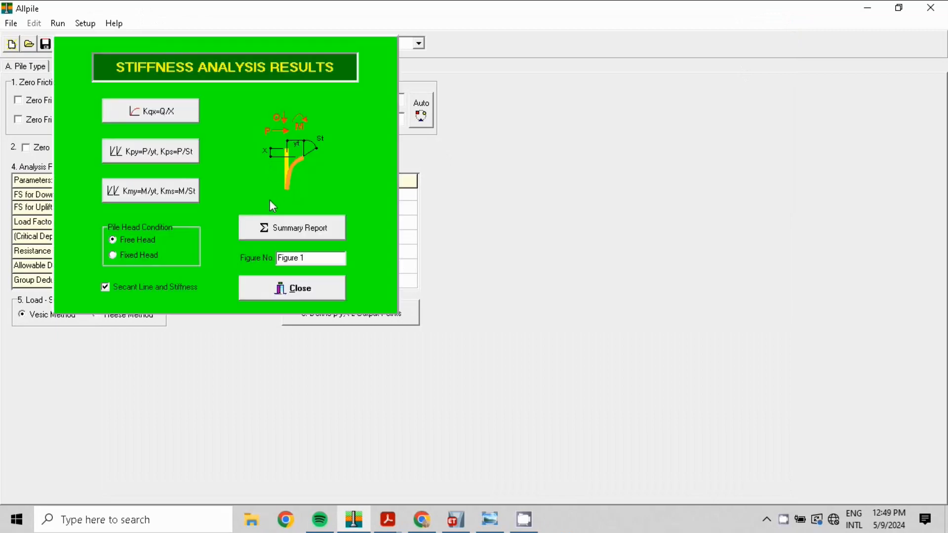
click(290, 227)
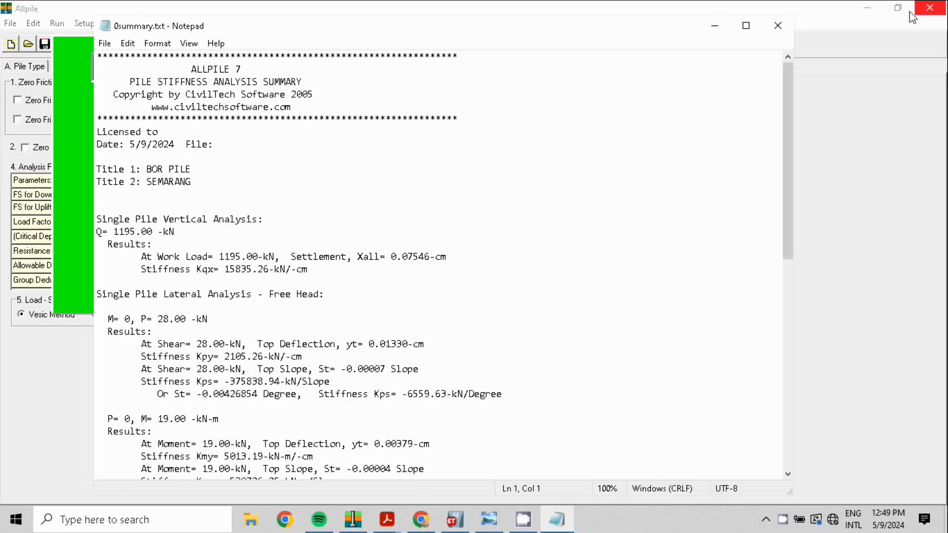
click(779, 27)
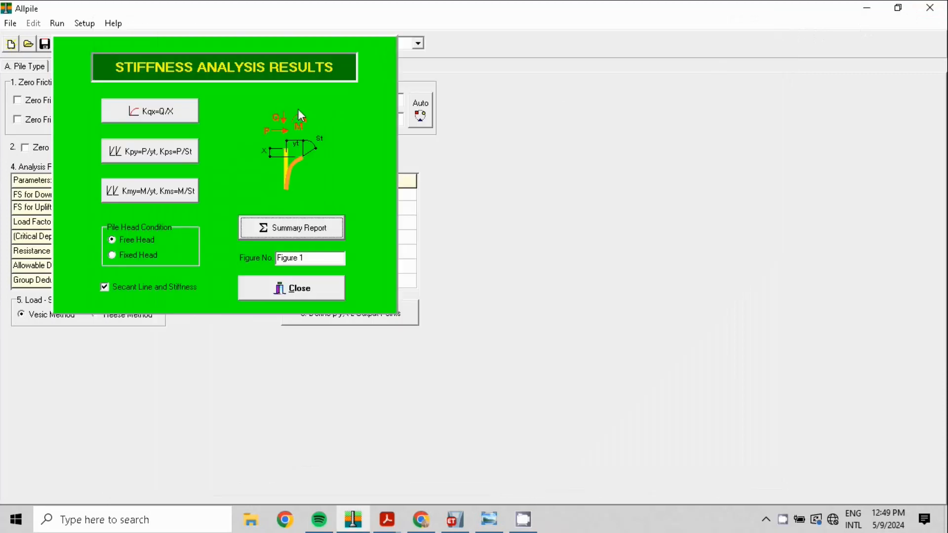
Step: Review the free-head stiffness plots of vertical load against settlement, and of lateral load and moment load against deflection and slope
click(132, 110)
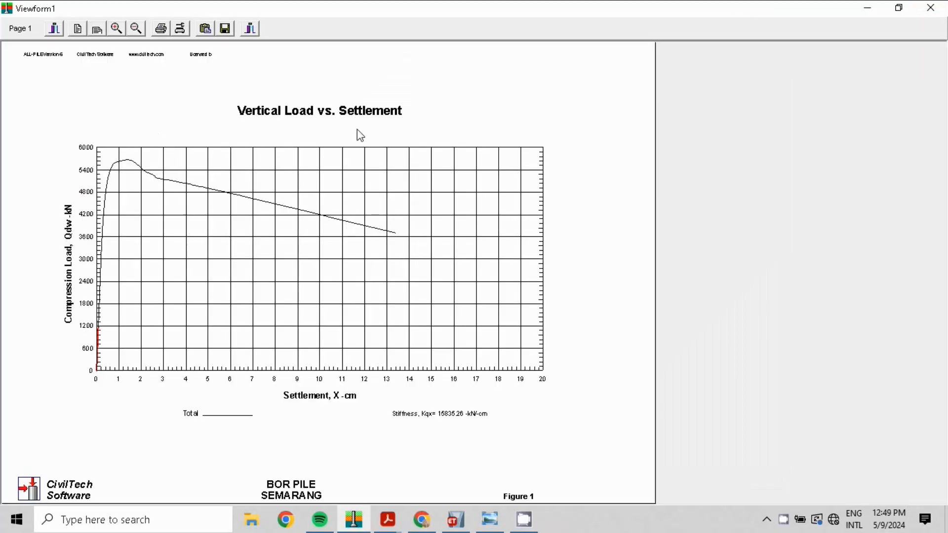
click(250, 29)
click(154, 153)
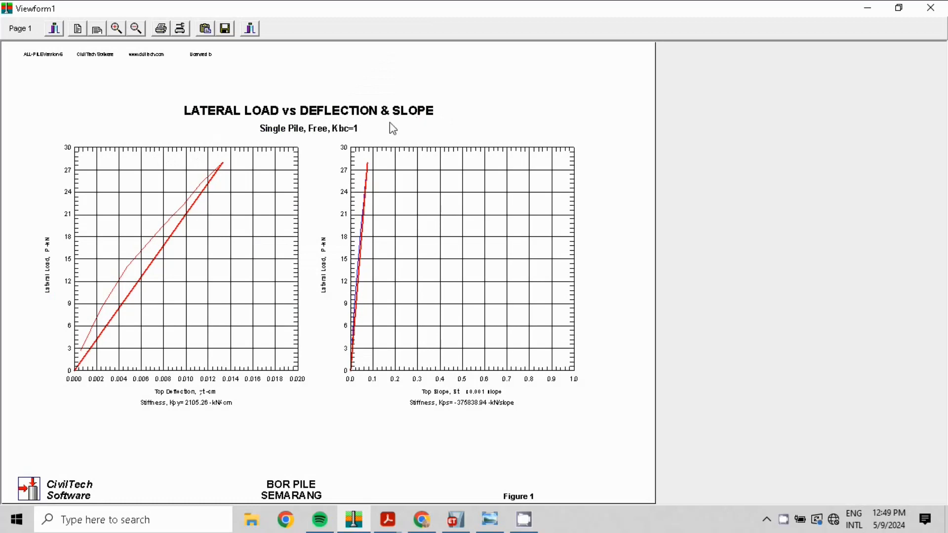
click(252, 29)
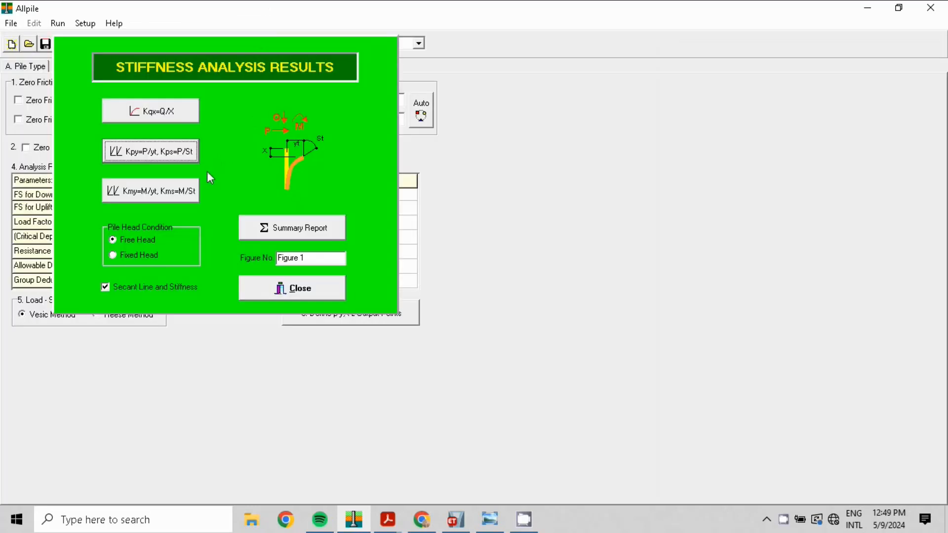
click(156, 199)
click(250, 29)
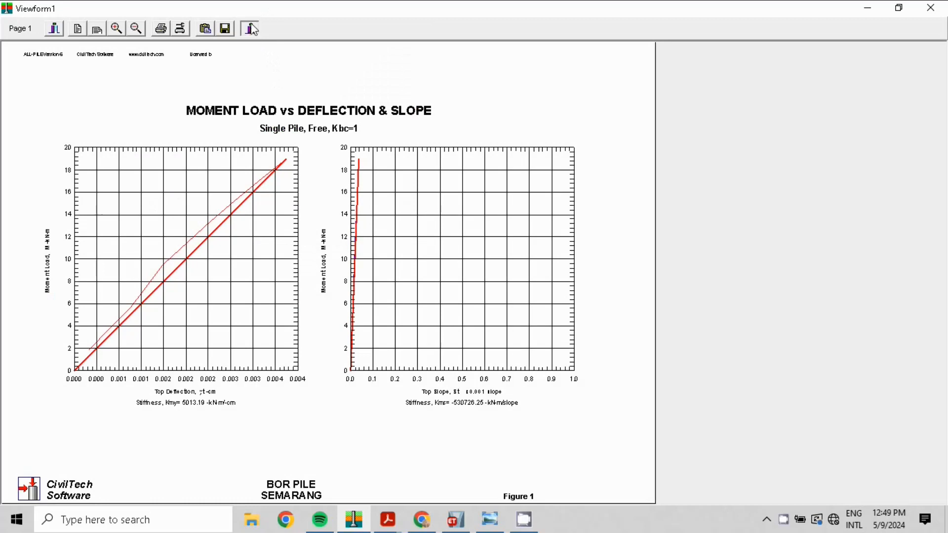
Step: Read through the stiffness summary report for the vertical, free-head and fixed-head cases, and close the stiffness results
click(320, 242)
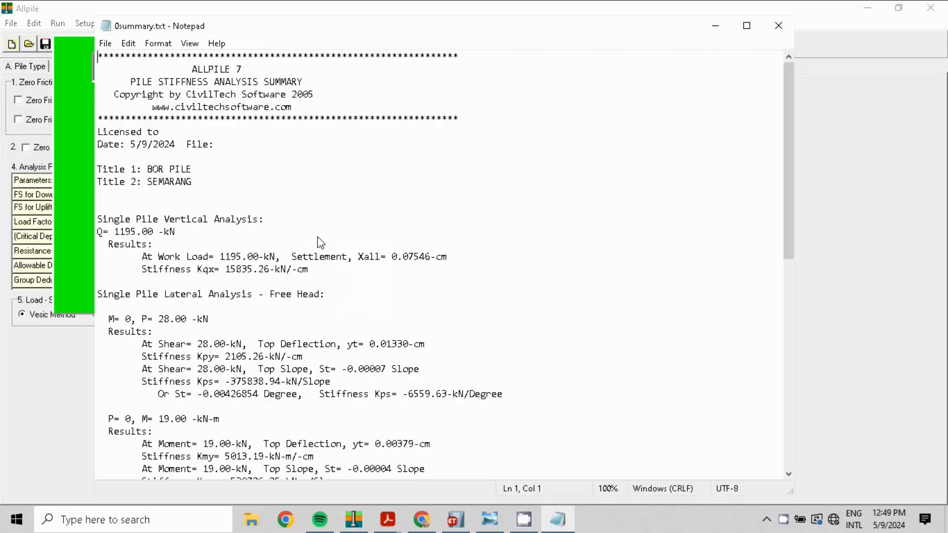
scroll(210, 242, down, 10)
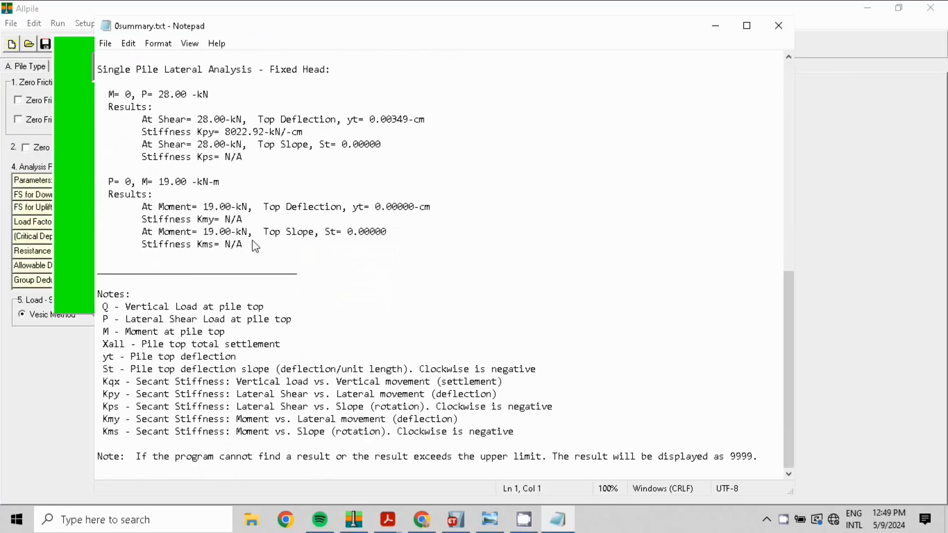
scroll(316, 282, up, 10)
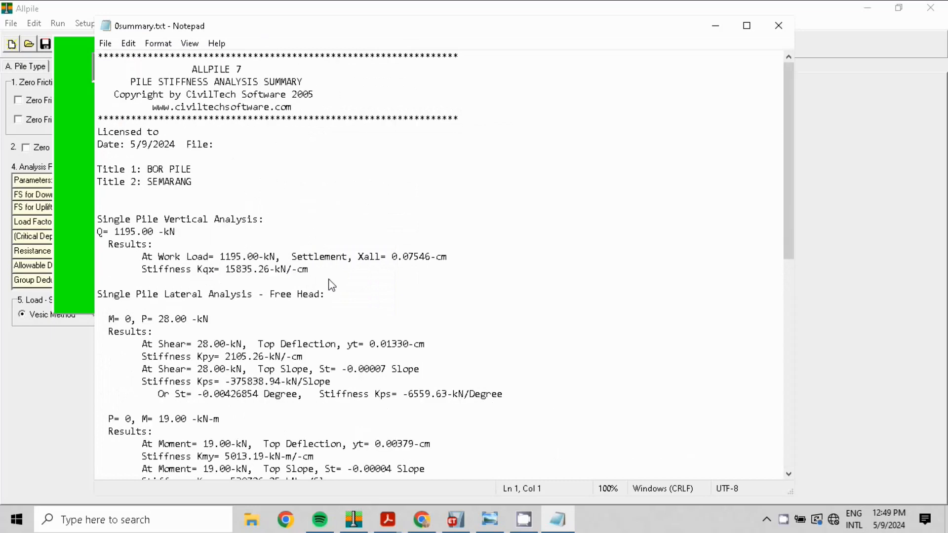
click(787, 33)
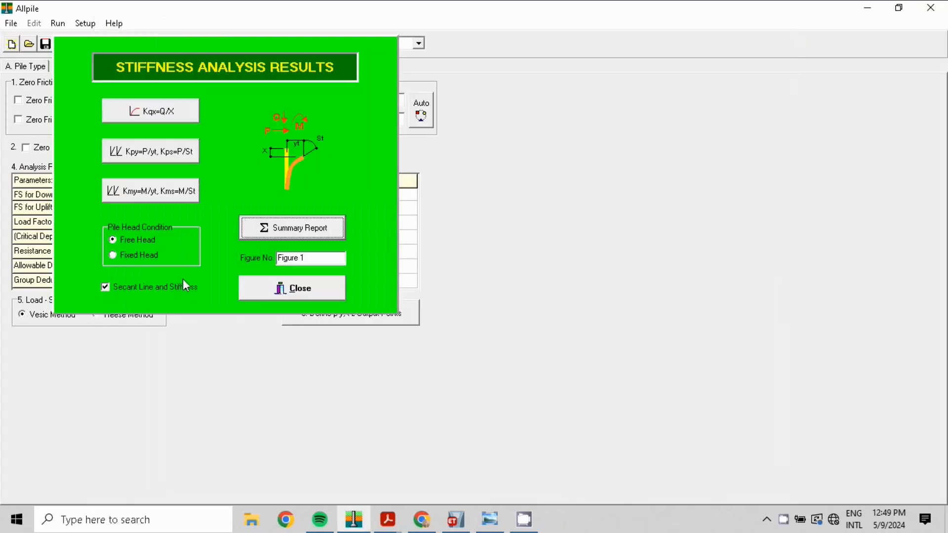
click(297, 291)
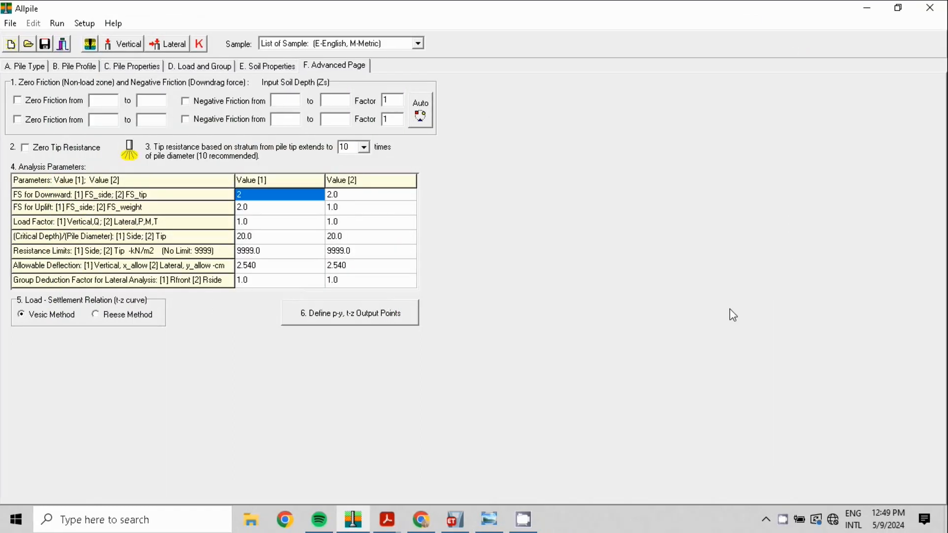